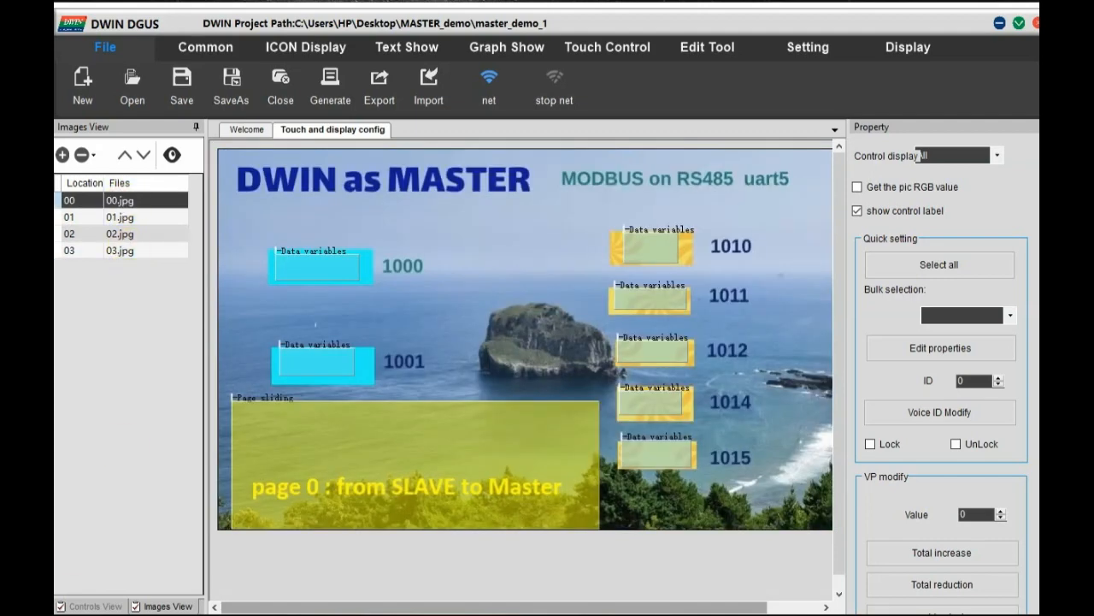
# Examine the icon library file 32 and the font file 0_DWIN_ASC.HZK in the project's DWIN_SET folder
pyautogui.hotkey('alt', 'Tab')
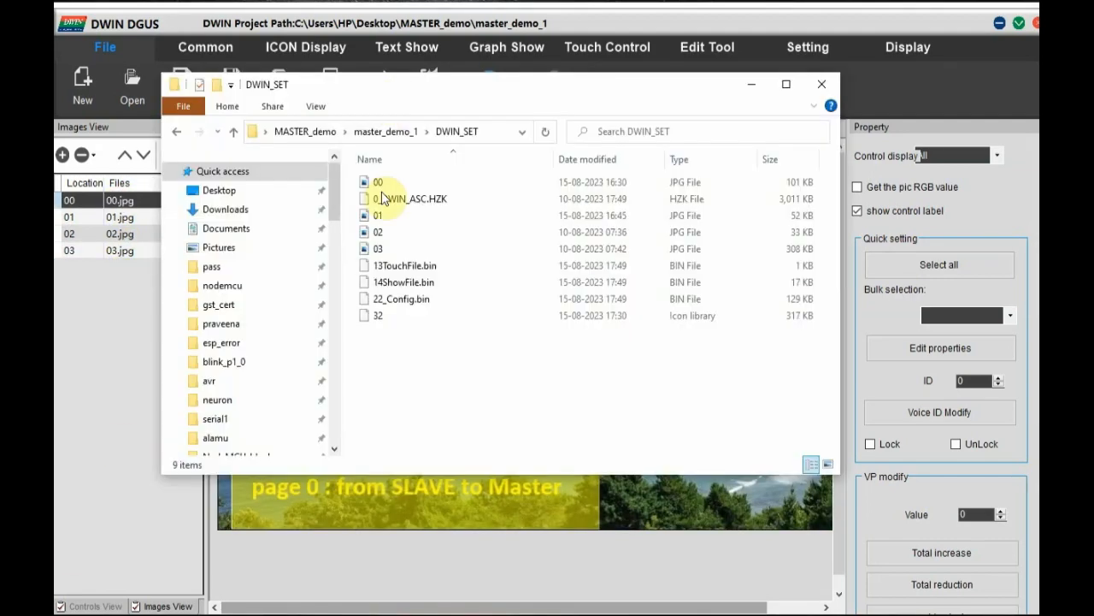
pyautogui.doubleClick(380, 316)
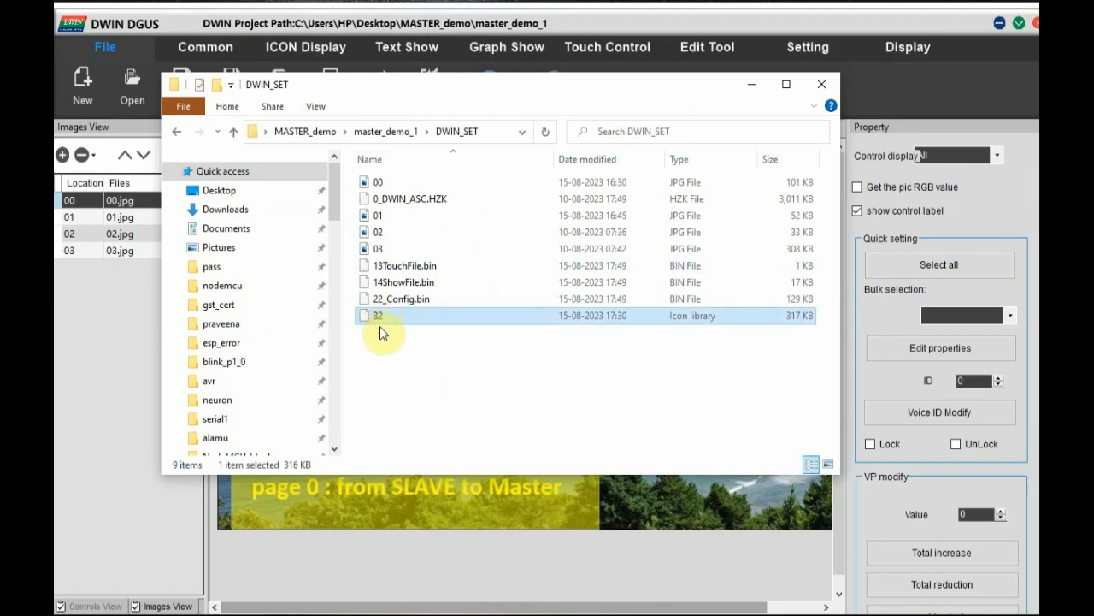
pyautogui.click(407, 205)
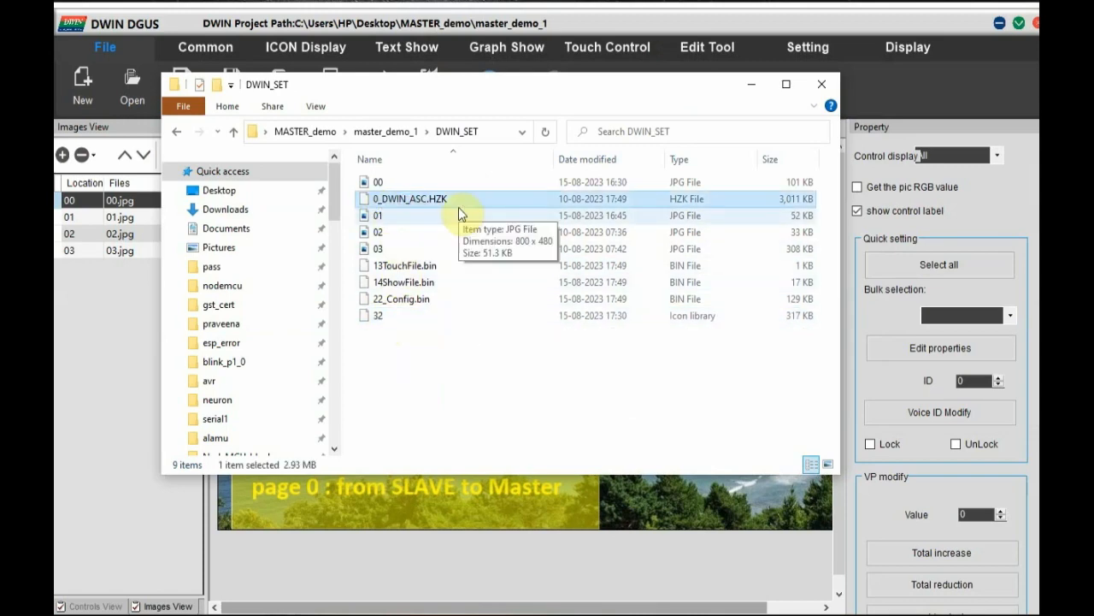
pyautogui.click(758, 86)
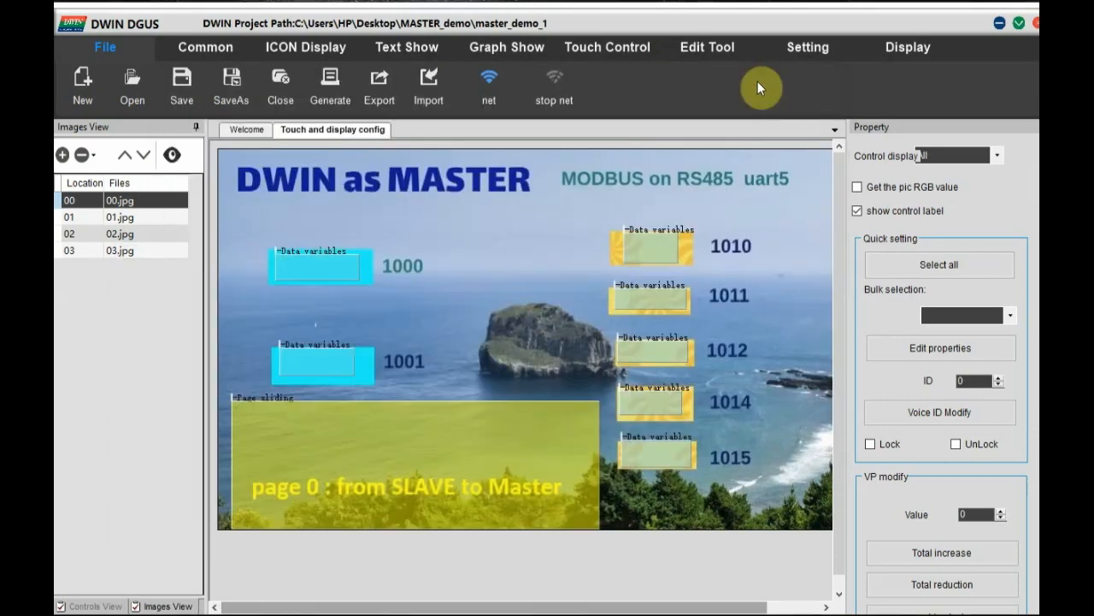
# Inspect the properties of the data variable displays labelled 1000, 1001, 1010, 1011, 1012, 1014 and 1015 on page 00
pyautogui.click(320, 279)
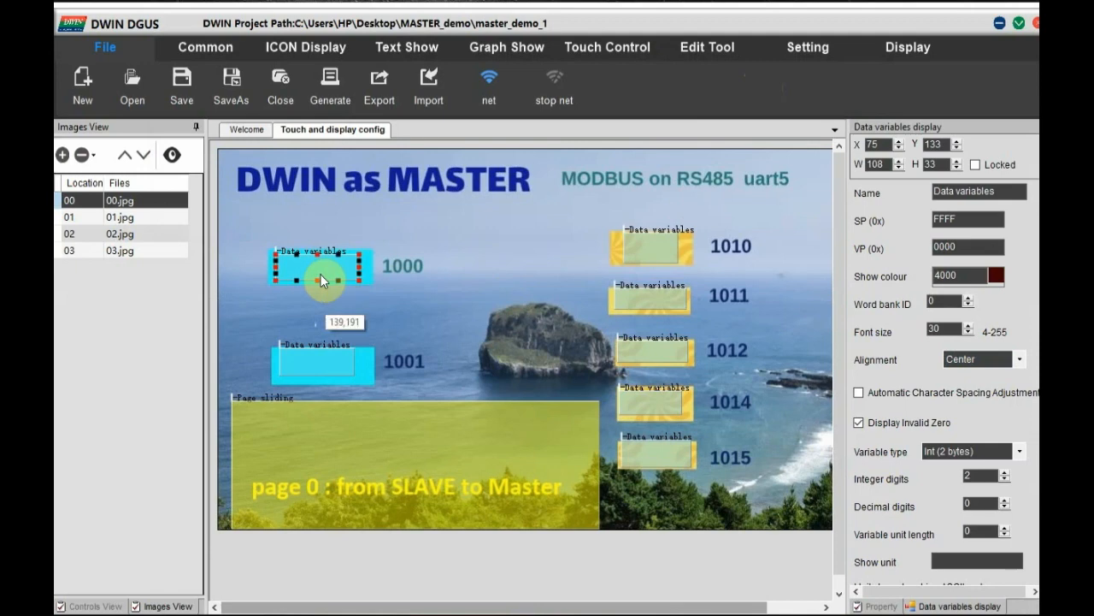
pyautogui.click(319, 354)
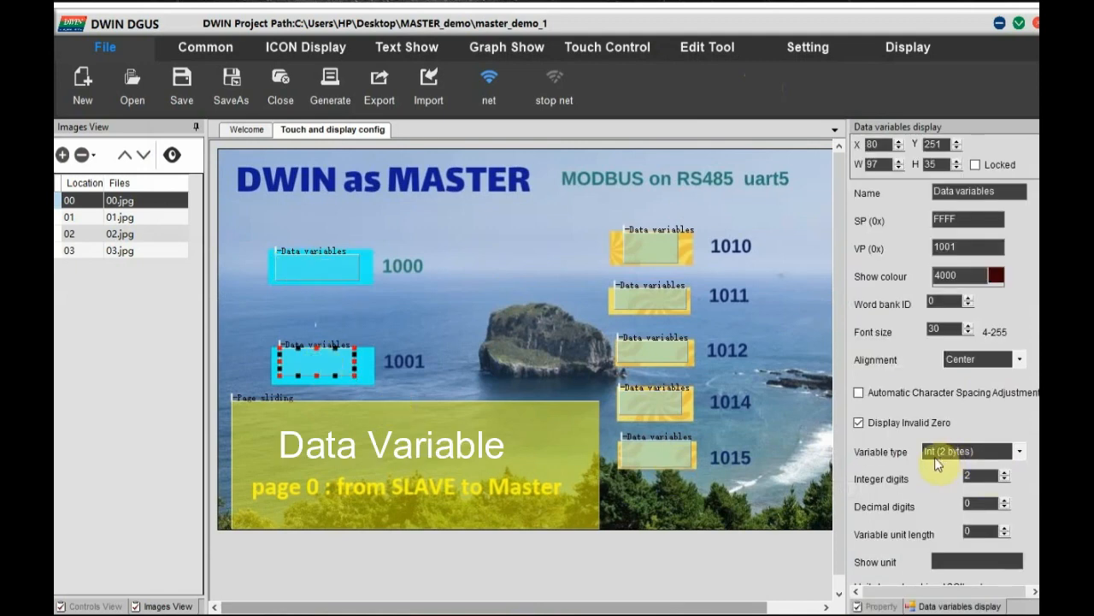
pyautogui.click(639, 262)
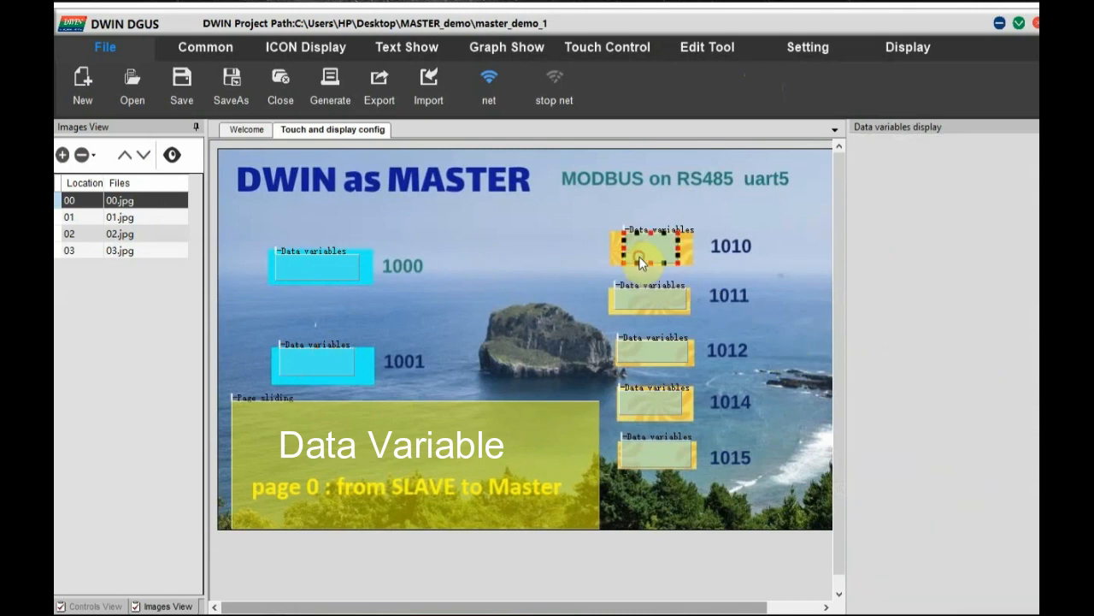
pyautogui.click(640, 297)
pyautogui.click(649, 355)
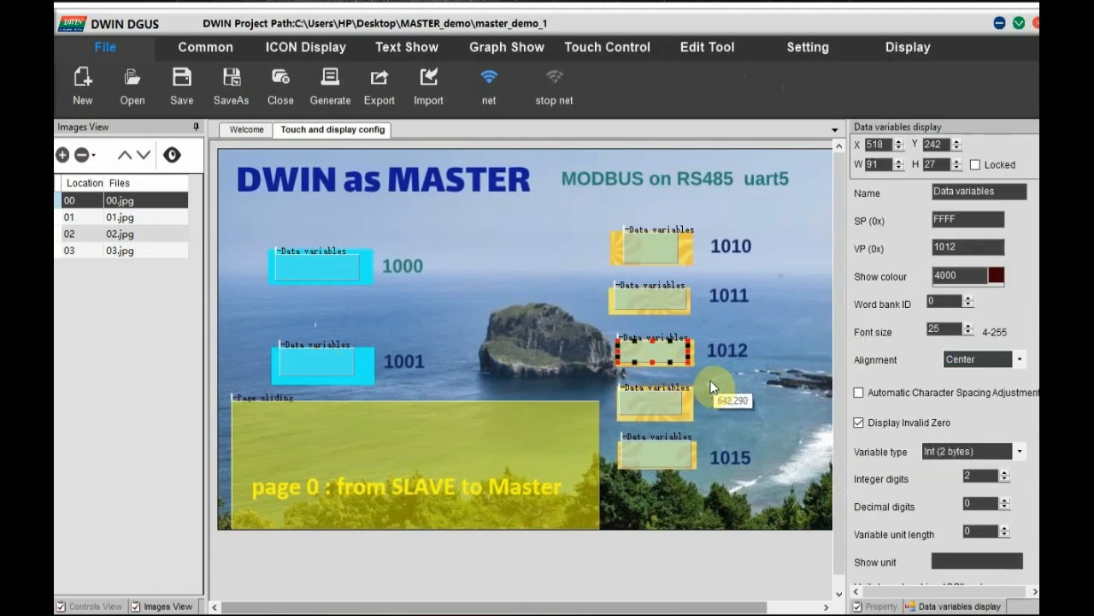
pyautogui.click(661, 402)
pyautogui.click(668, 454)
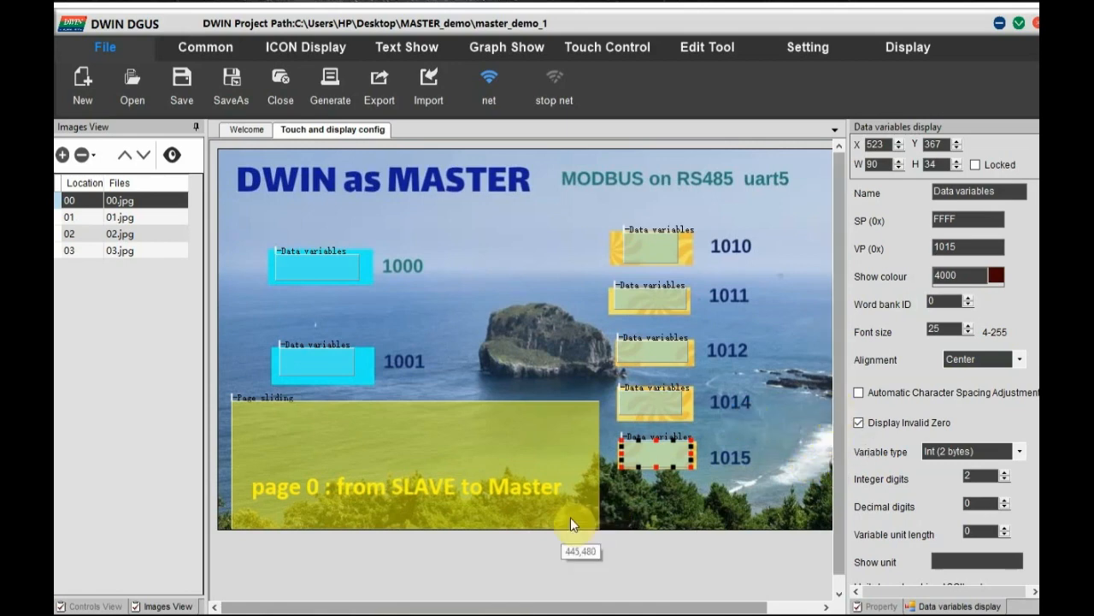
# On page 01, inspect the data variable display and data input control labelled 2010, including the input's keyboard and limit settings
pyautogui.click(119, 217)
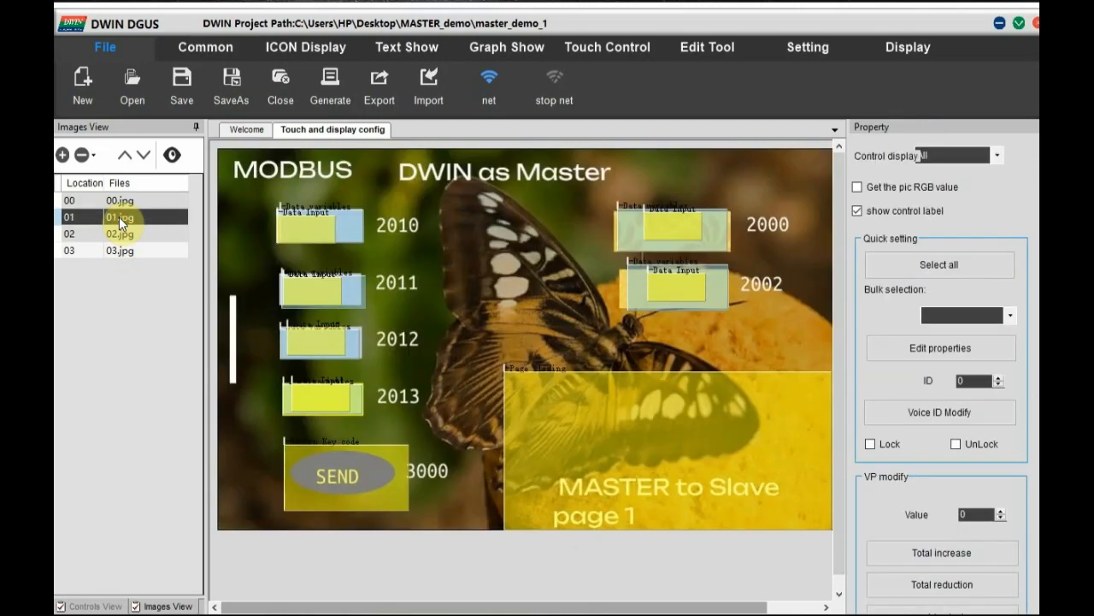
pyautogui.click(357, 223)
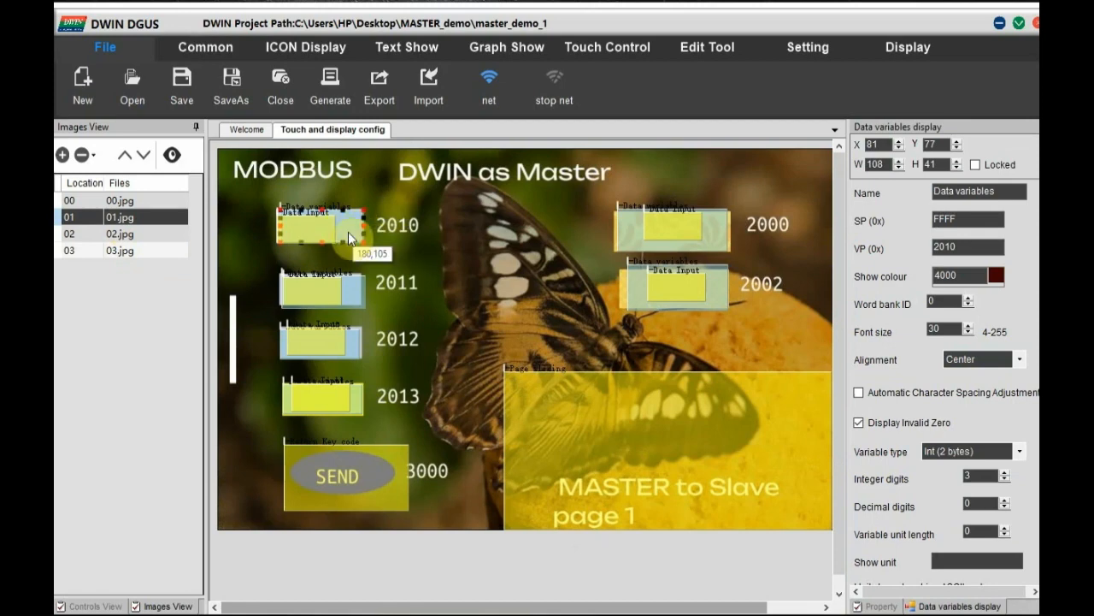
pyautogui.click(309, 233)
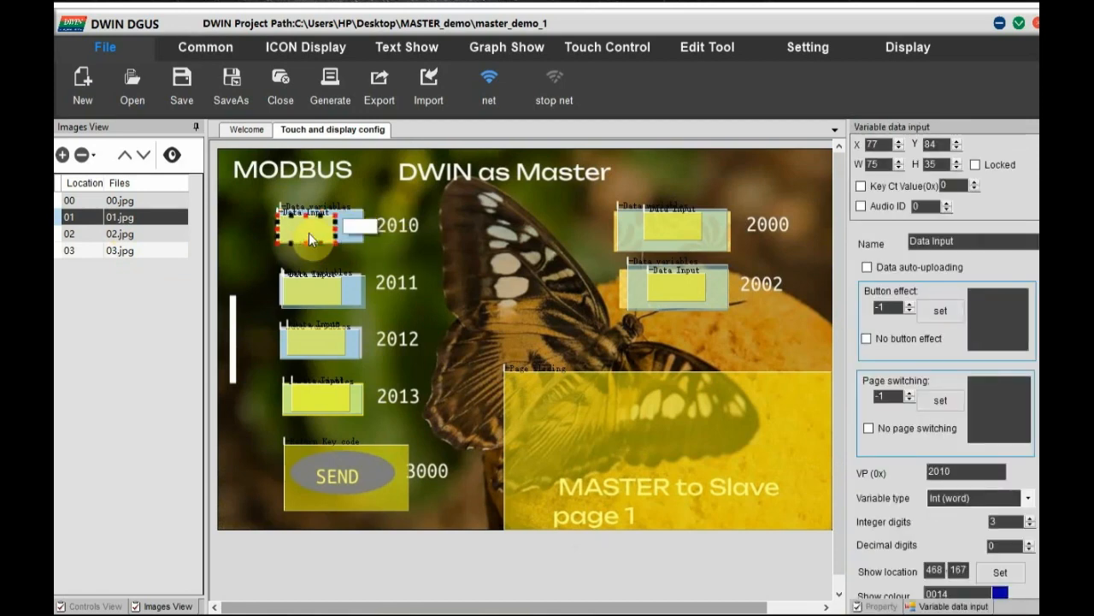
pyautogui.click(564, 53)
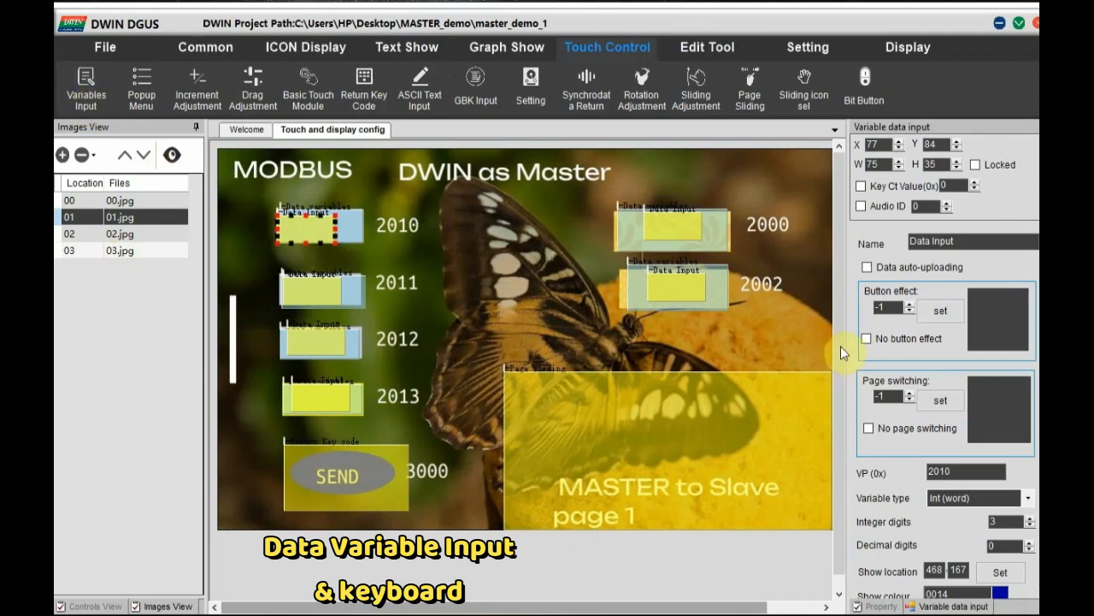
pyautogui.scroll(-3, 1027, 269)
pyautogui.scroll(-1, 947, 409)
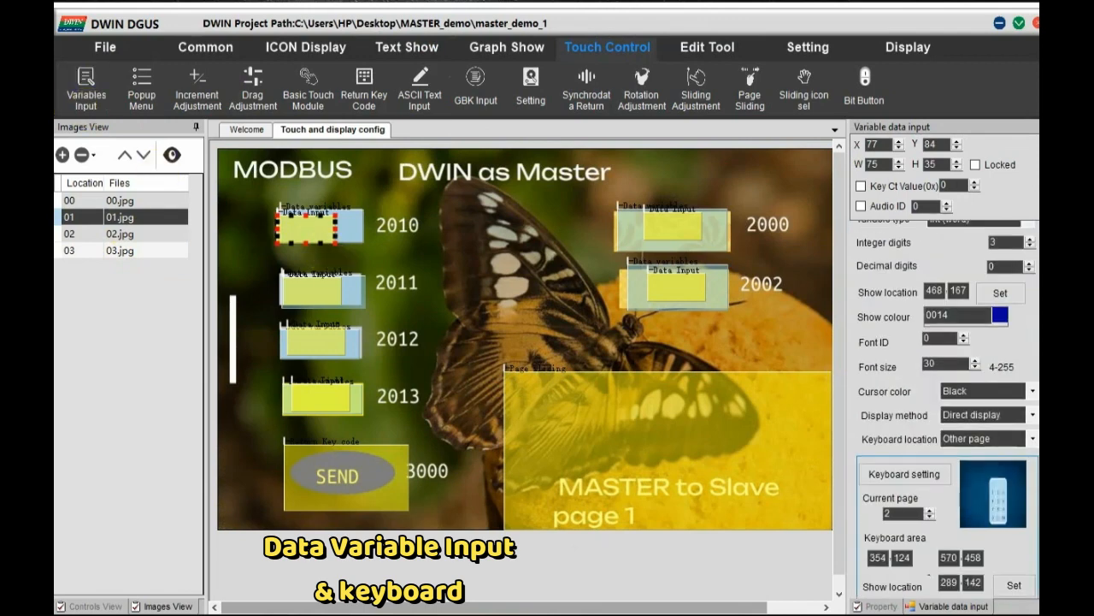
pyautogui.scroll(3, 947, 408)
pyautogui.scroll(-1, 947, 408)
pyautogui.scroll(-5, 947, 409)
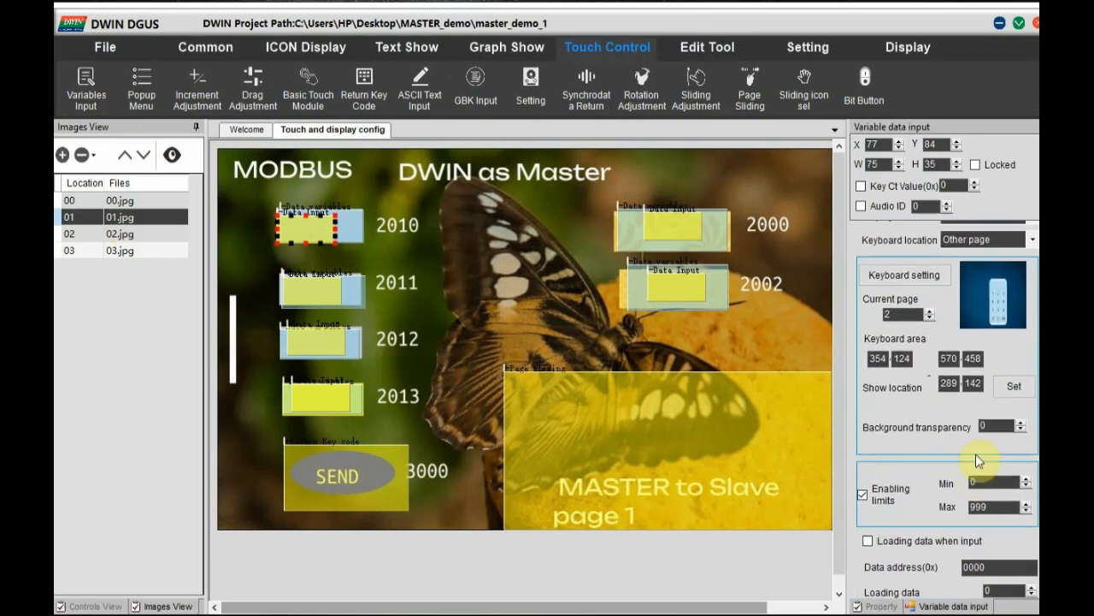
# Check the properties of the data variable displays labelled 2011, 2012, 2013, 2000 and 2002 on page 01
pyautogui.click(355, 293)
pyautogui.click(353, 342)
pyautogui.click(351, 392)
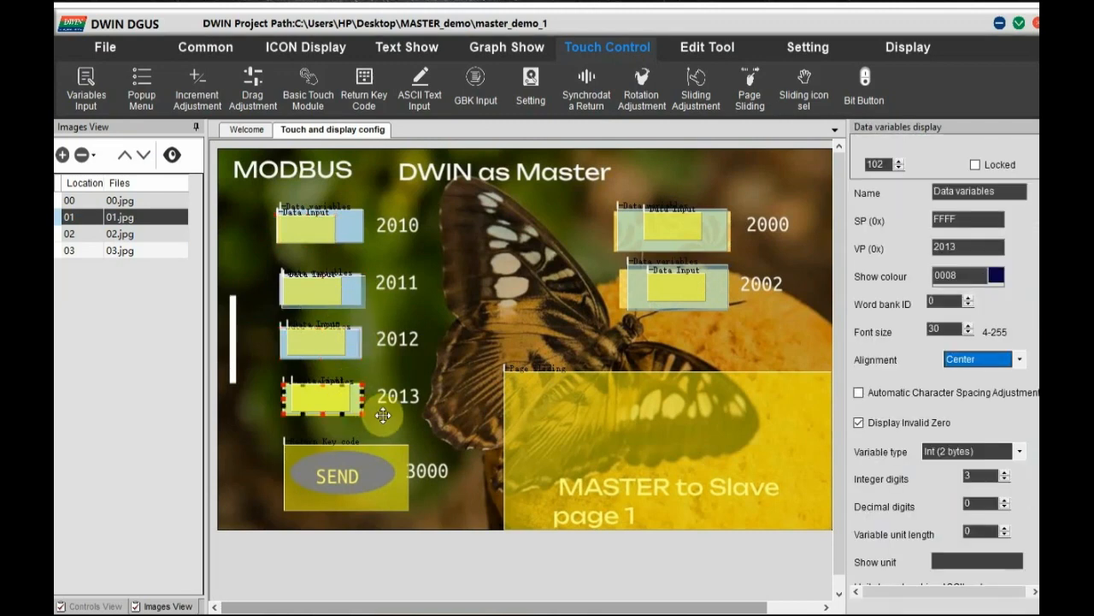
pyautogui.click(717, 239)
pyautogui.click(722, 295)
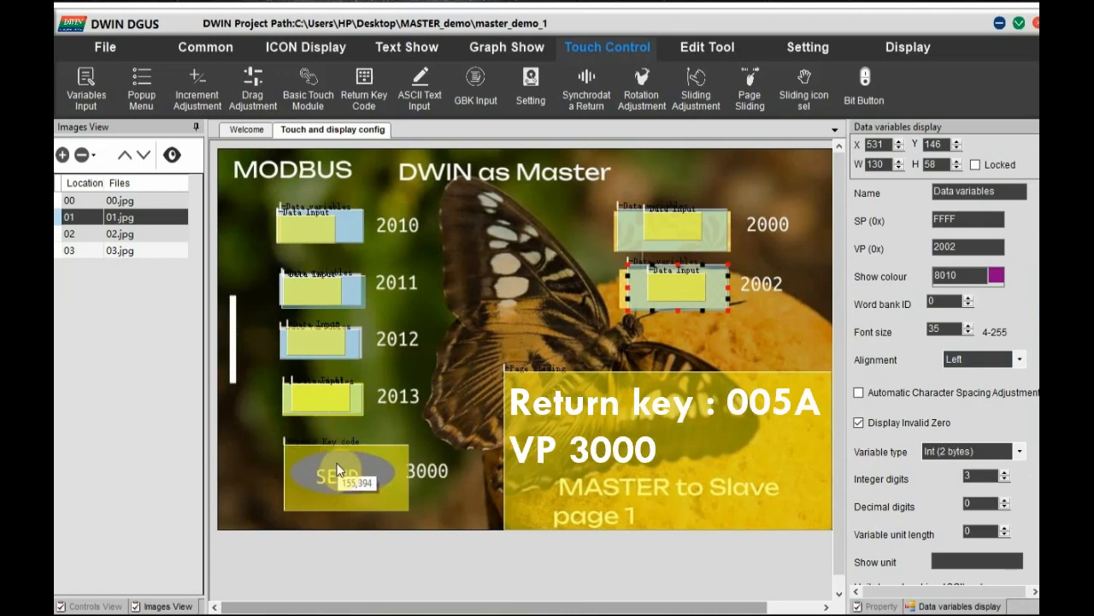
# Move the SEND return key control to X 77, Y 363 and review its key value and VP address
pyautogui.click(362, 473)
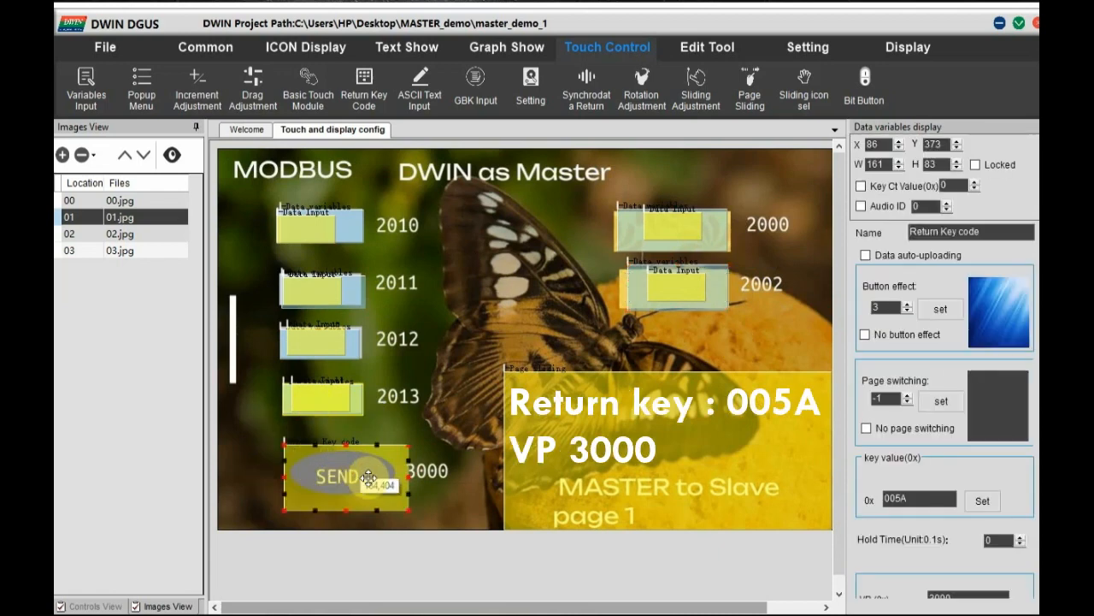
pyautogui.moveTo(363, 473)
pyautogui.mouseDown()
pyautogui.moveTo(370, 463)
pyautogui.moveTo(312, 479)
pyautogui.moveTo(361, 477)
pyautogui.moveTo(342, 476)
pyautogui.mouseUp()
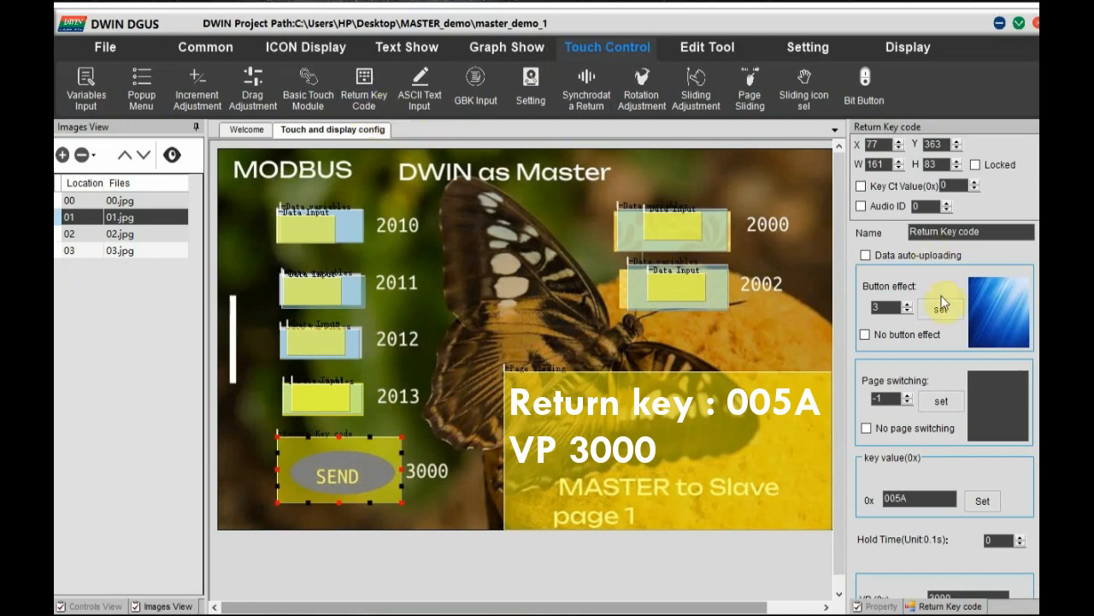
pyautogui.scroll(-2, 977, 362)
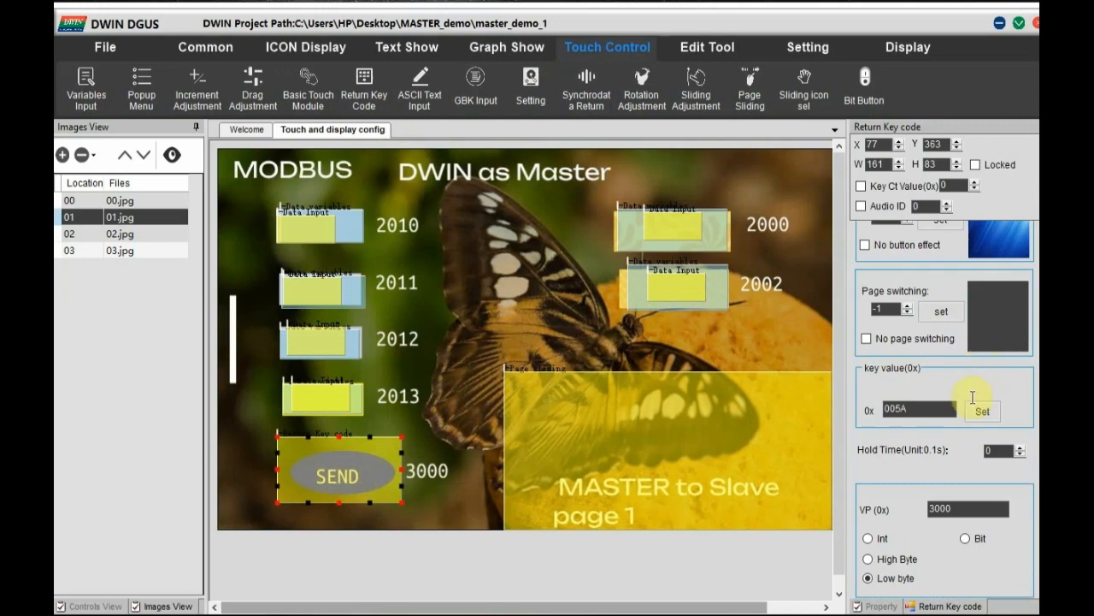
pyautogui.scroll(2, 919, 411)
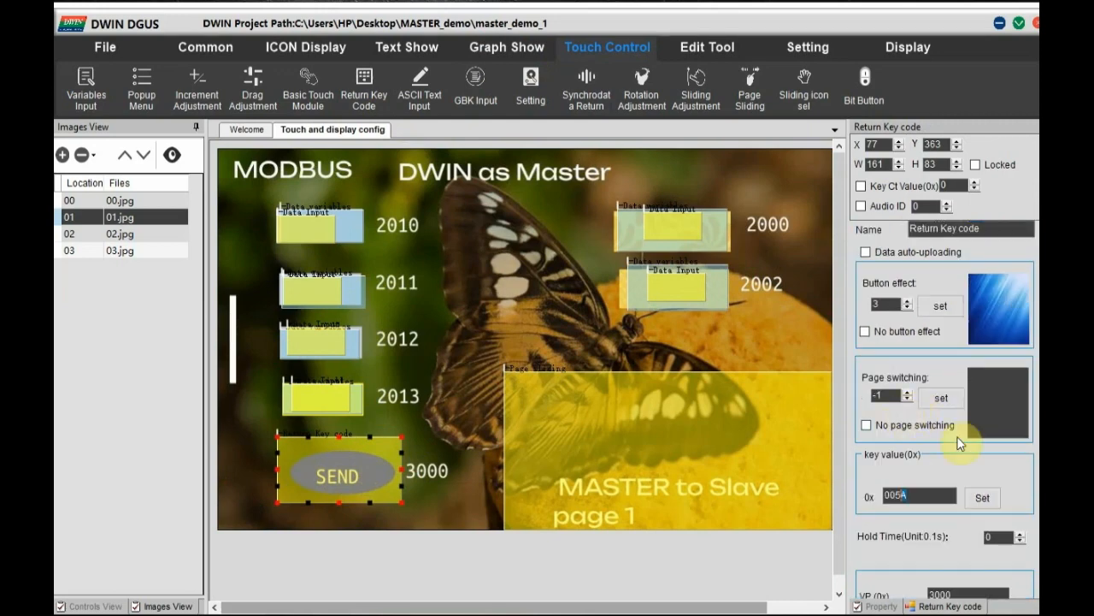
pyautogui.scroll(-2, 945, 359)
pyautogui.doubleClick(906, 417)
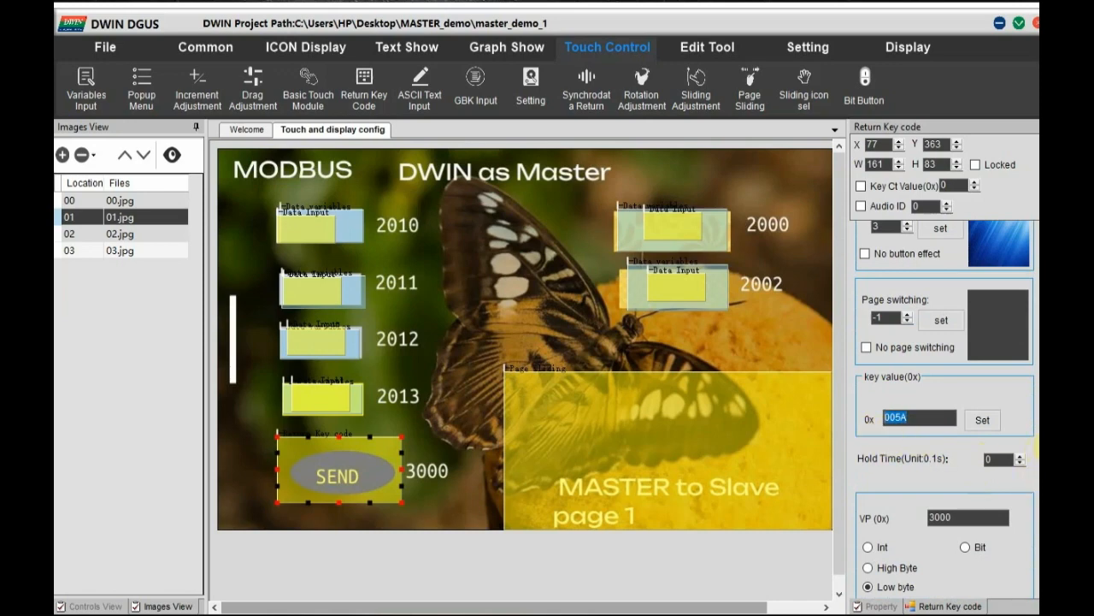
pyautogui.scroll(-1, 1031, 446)
pyautogui.doubleClick(966, 509)
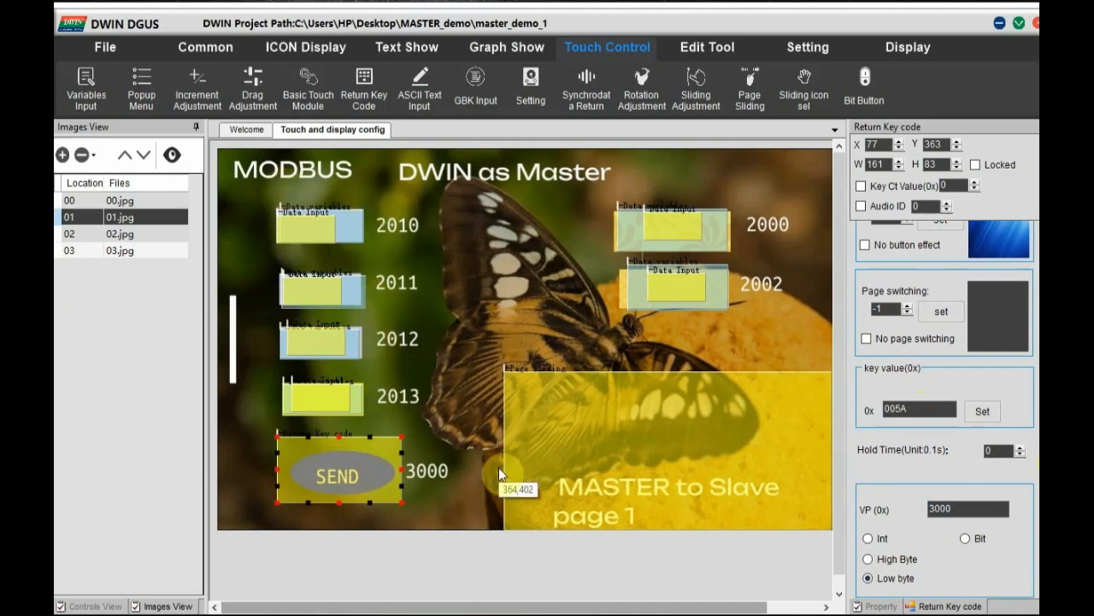
# On page 02, inspect the key values of the keypad's 1, 3, C and OK touch controls
pyautogui.click(123, 234)
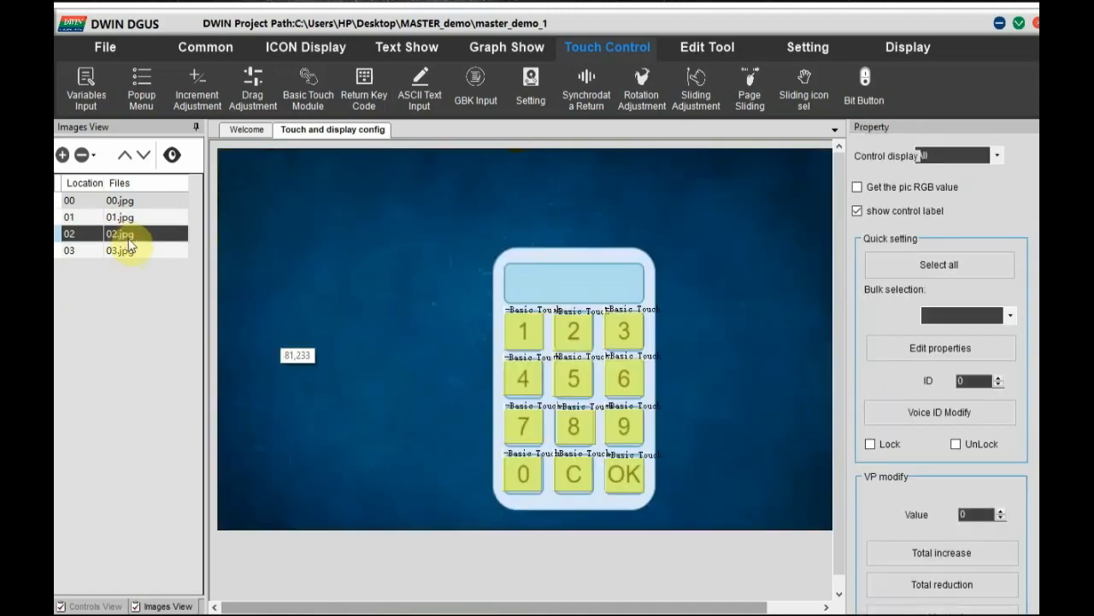
pyautogui.click(529, 337)
pyautogui.scroll(-3, 1031, 513)
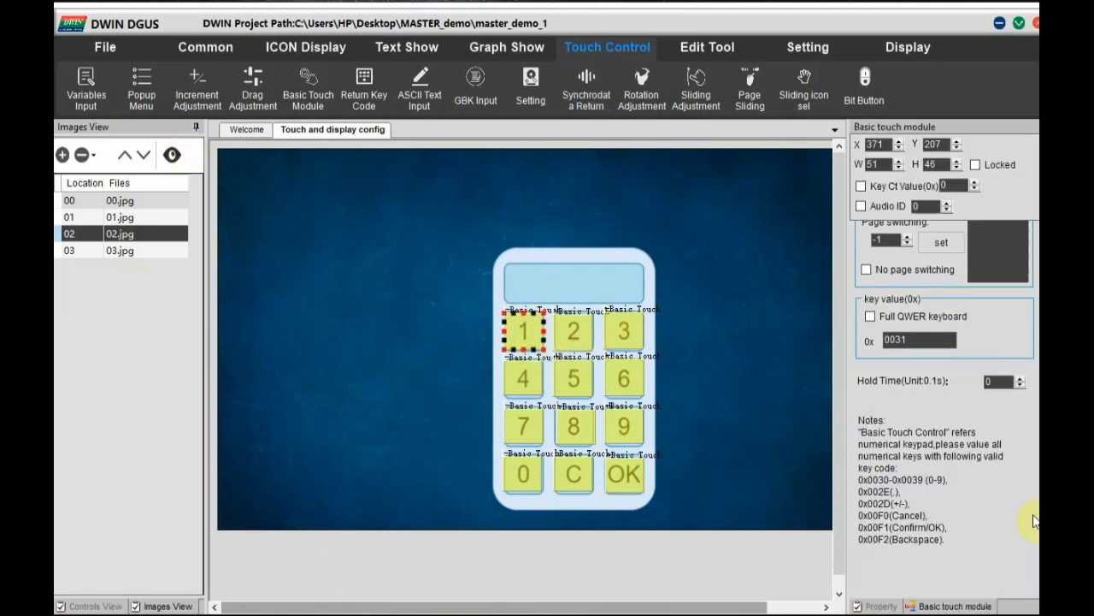
pyautogui.click(625, 339)
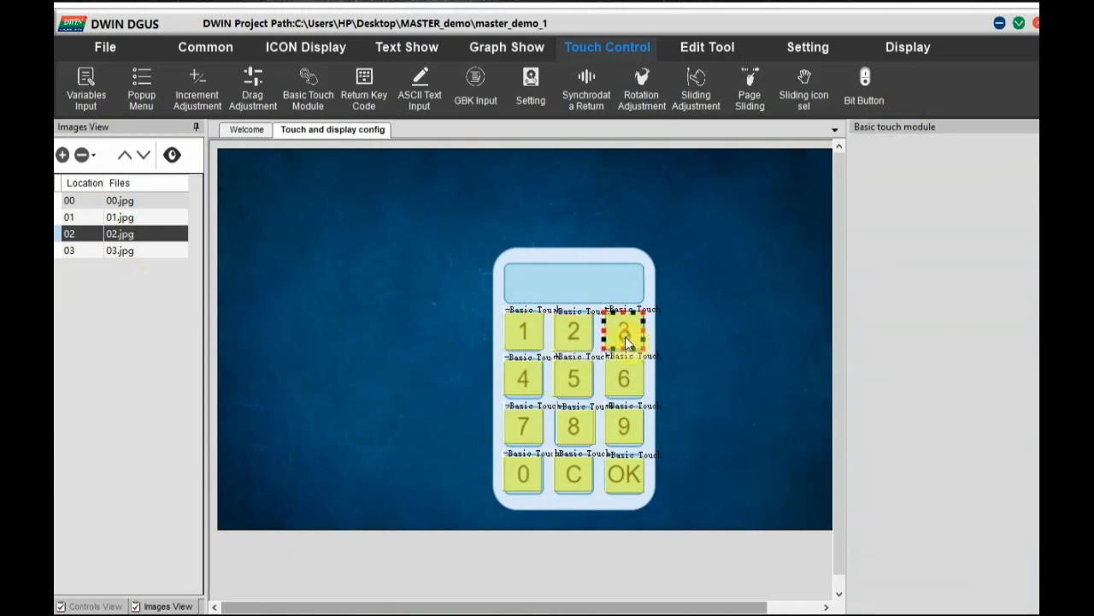
pyautogui.click(573, 474)
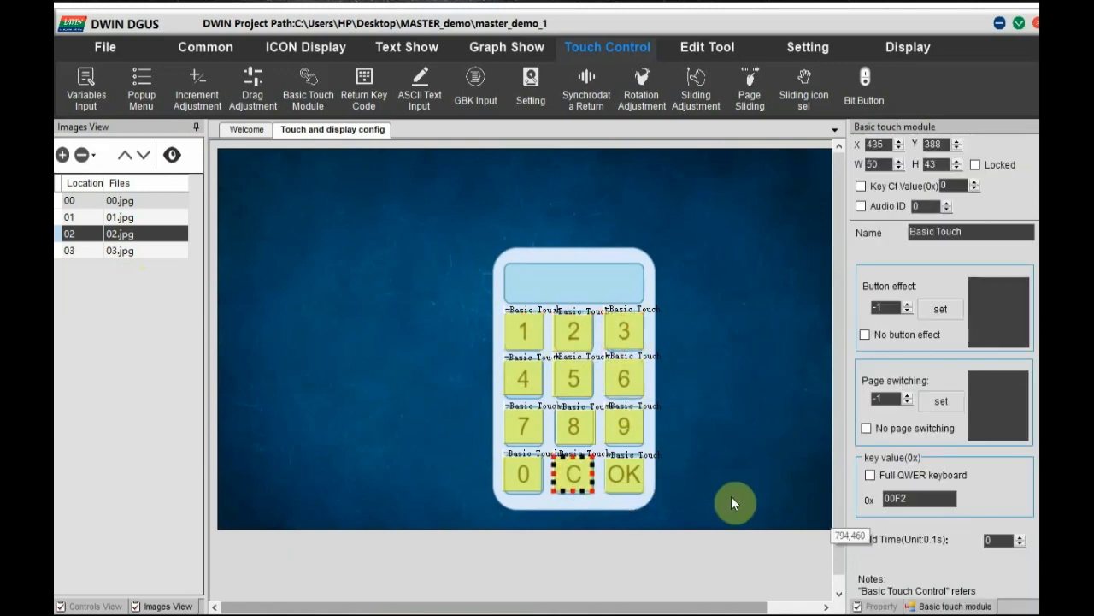
pyautogui.click(637, 484)
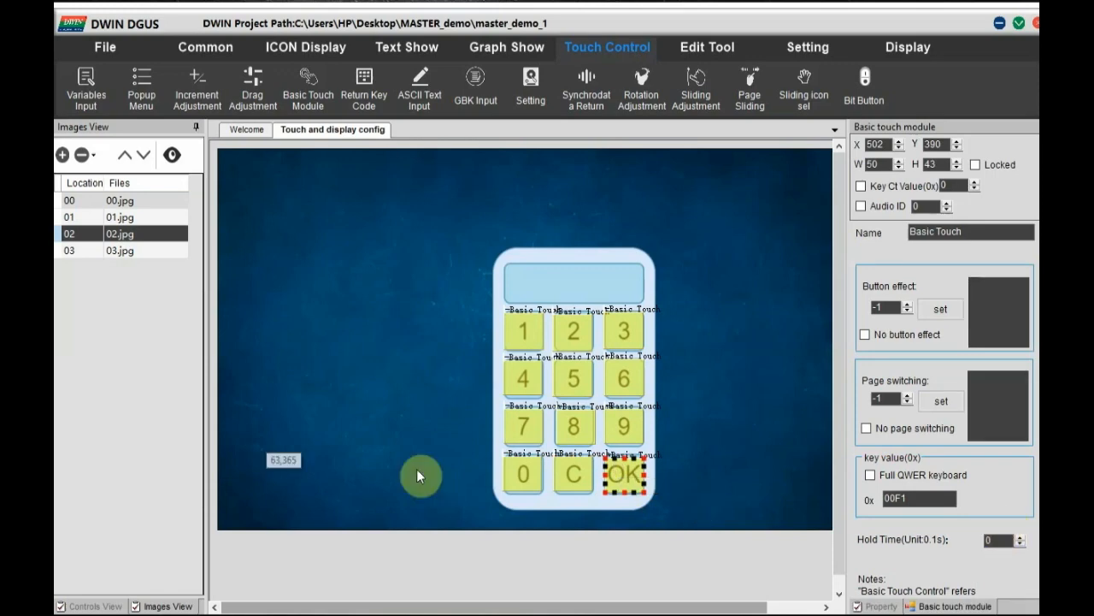
# Save the project and generate its configuration files
pyautogui.click(103, 49)
pyautogui.click(179, 81)
pyautogui.click(384, 416)
pyautogui.click(330, 79)
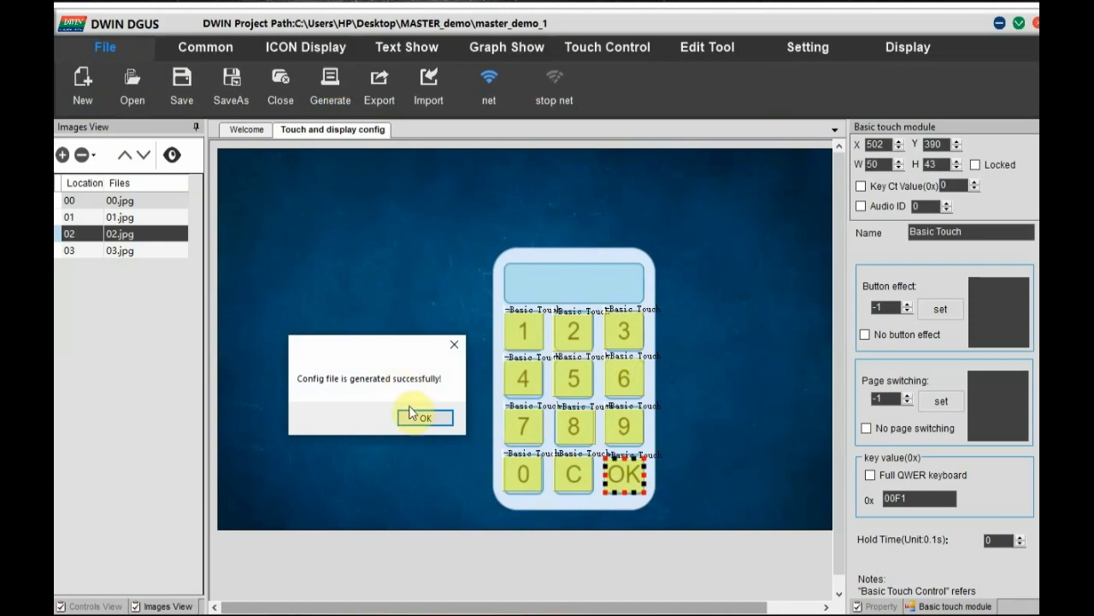
pyautogui.click(412, 420)
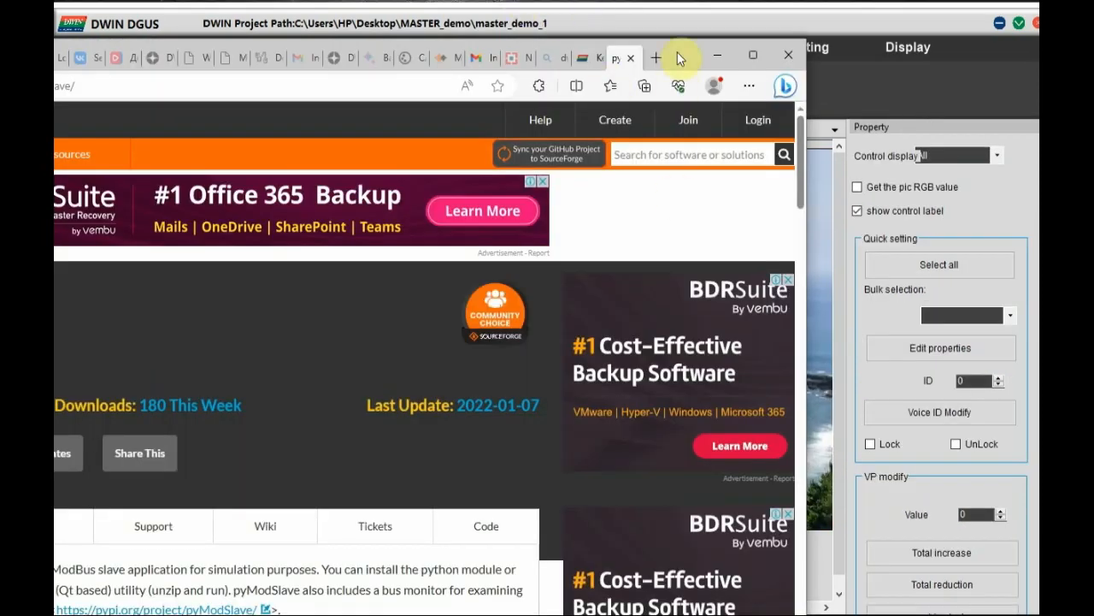
# Switch to the browser, open DWIN's Kernel Upgrade download page and look for the Modbus kernel files
pyautogui.moveTo(680, 58); pyautogui.dragTo(876, 27)
pyautogui.click(795, 34)
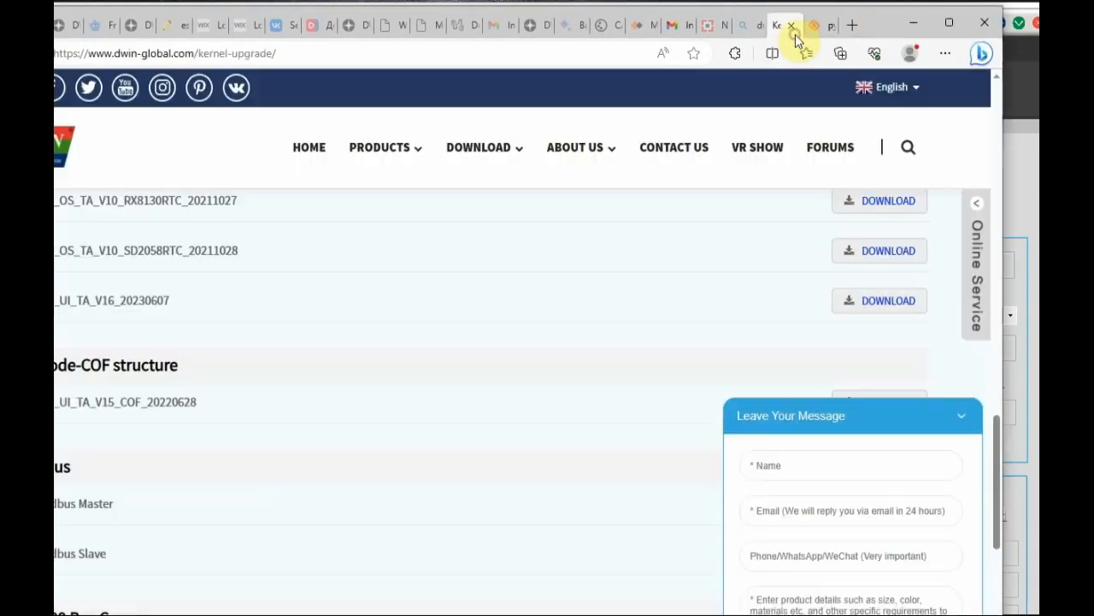
pyautogui.moveTo(520, 155)
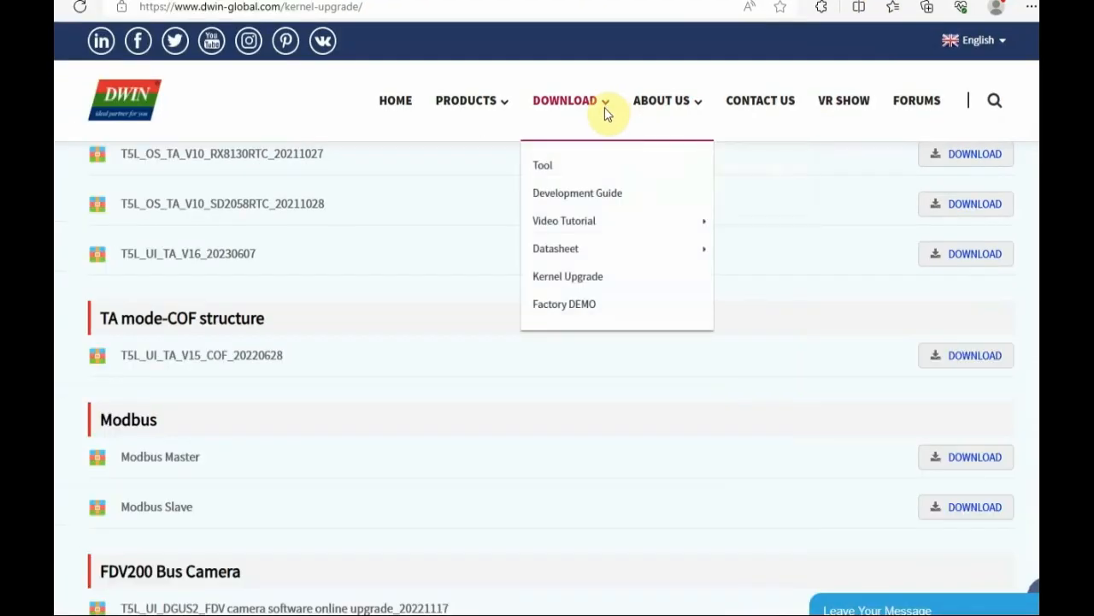
pyautogui.click(583, 289)
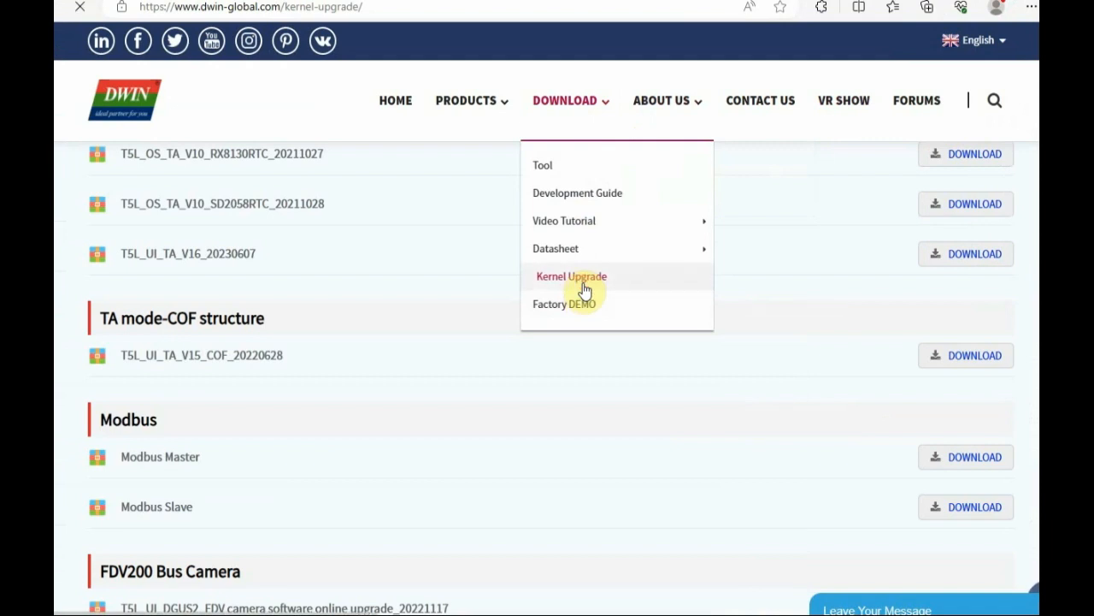
pyautogui.scroll(-10, 616, 342)
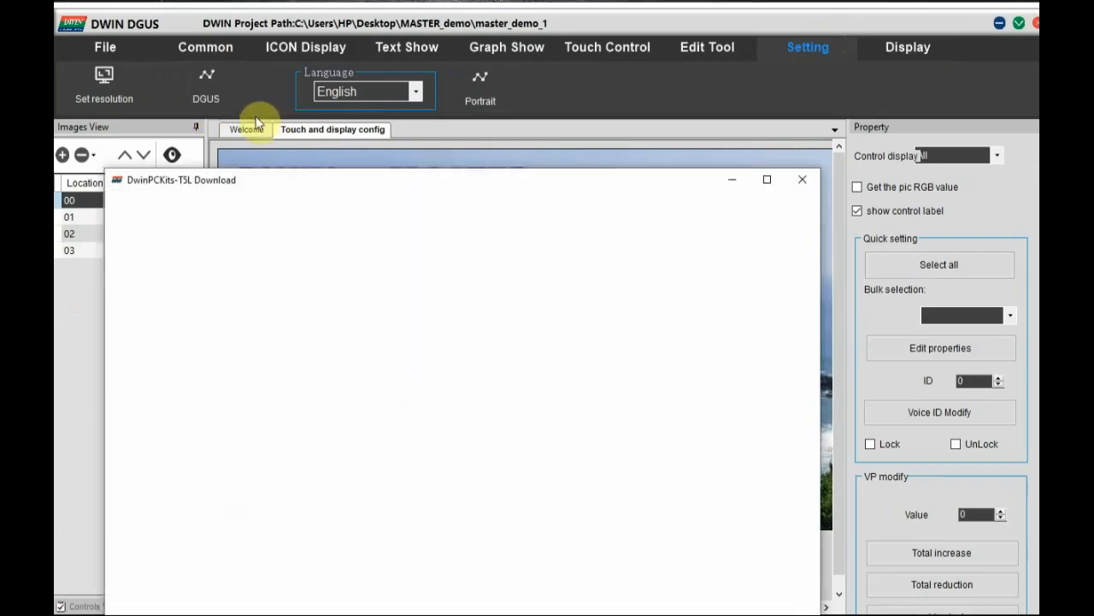
# In the T5L Download tool, add DWINOS_DWIN_T5L_115200__UART5_ModBus.bin from the master_demo_1 folder to the download list
pyautogui.moveTo(410, 179); pyautogui.dragTo(459, 84)
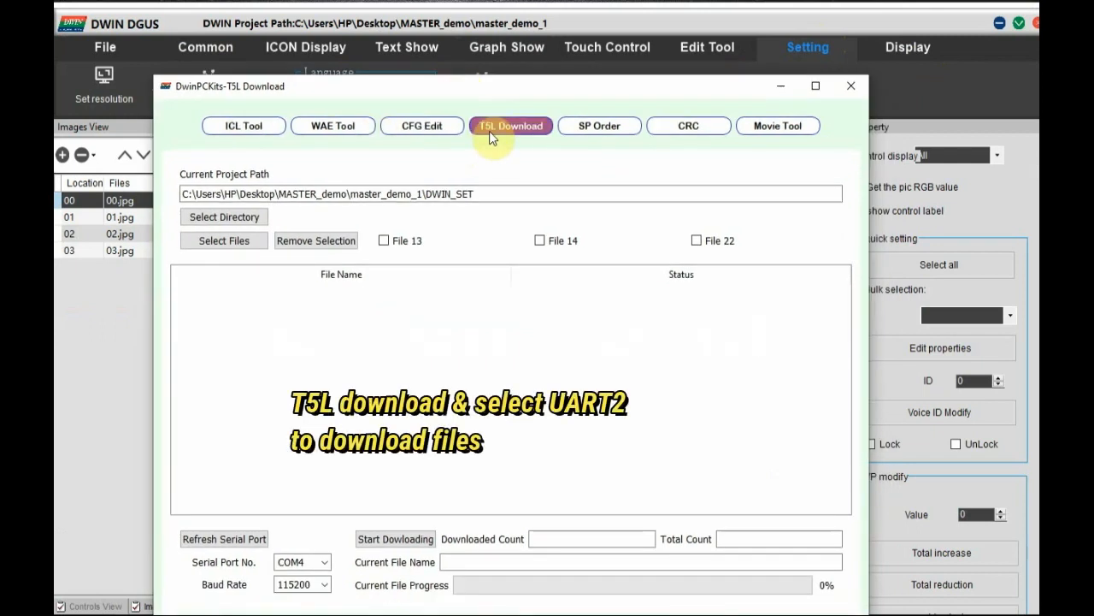
pyautogui.click(491, 133)
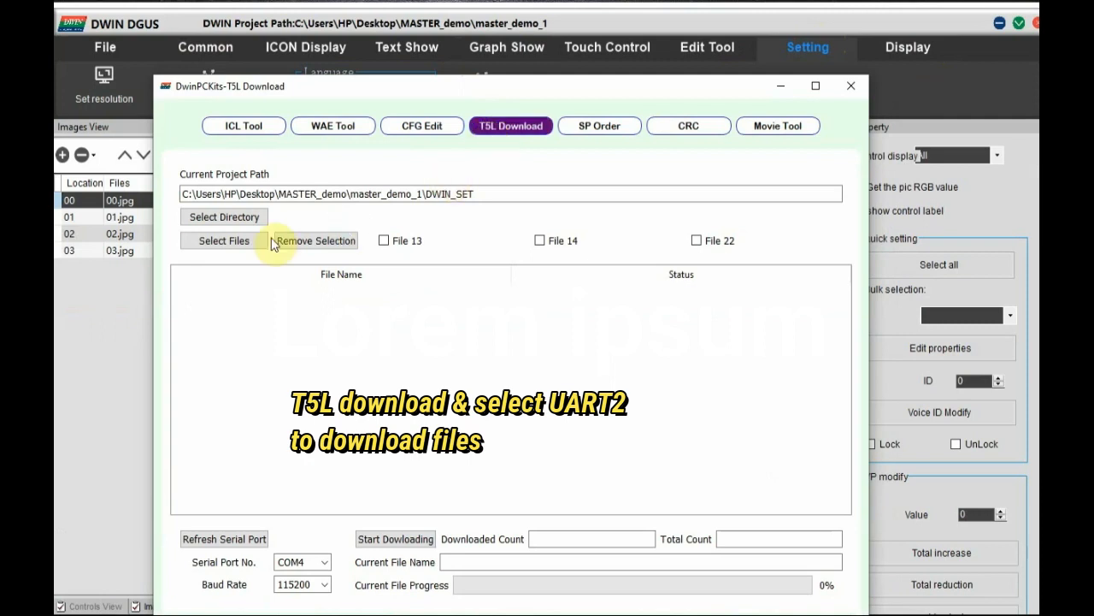
pyautogui.click(226, 244)
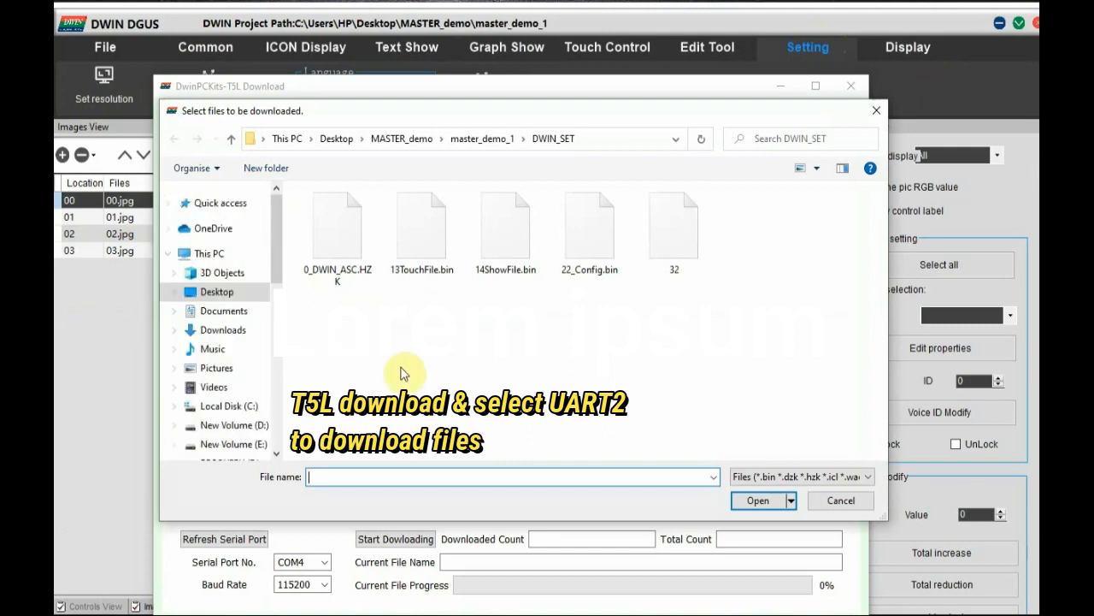
pyautogui.click(475, 138)
pyautogui.click(673, 272)
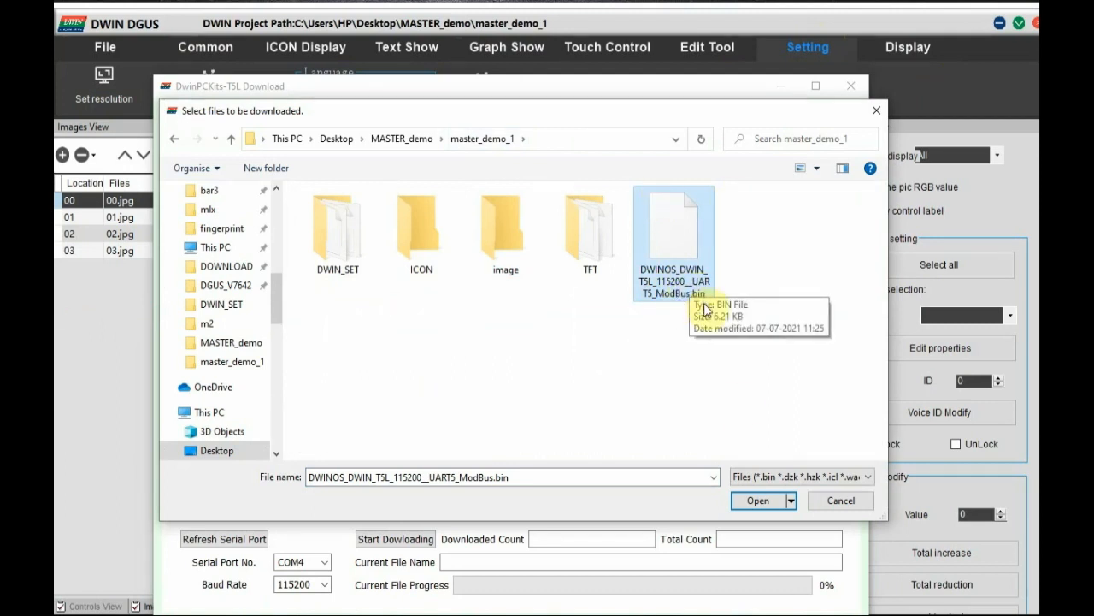
pyautogui.click(758, 501)
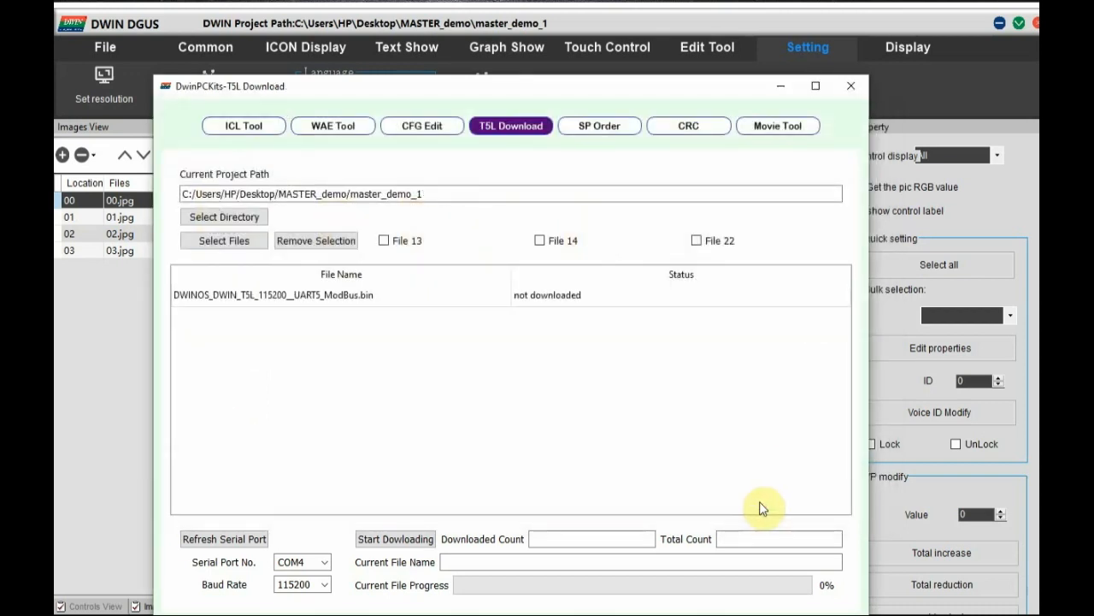
# Set the download serial port to COM6 and check the CP210x and CH340 port assignments in Device Manager
pyautogui.click(324, 562)
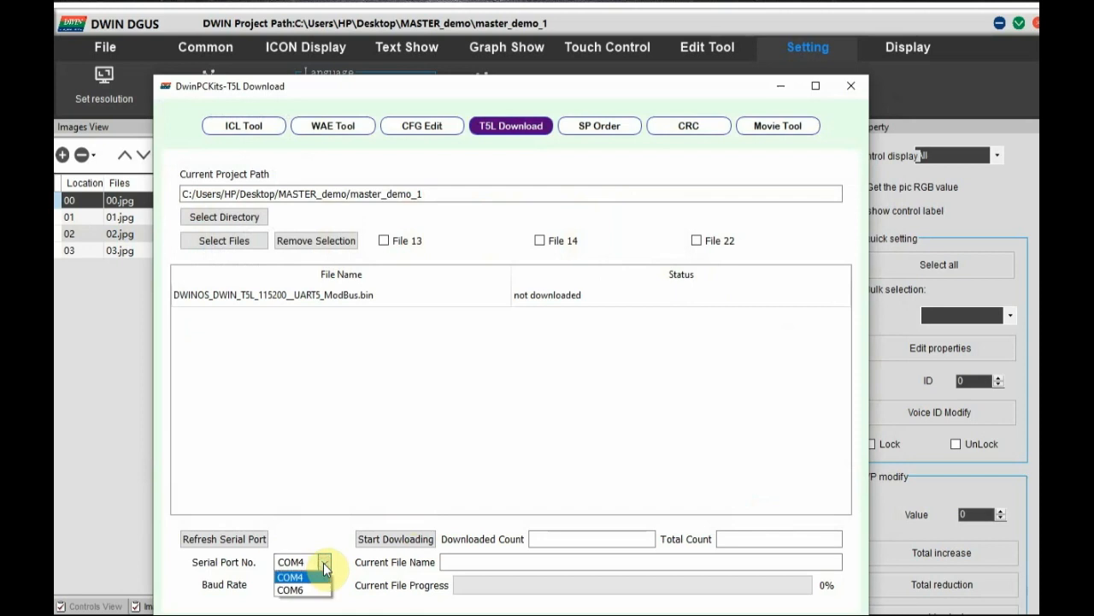
pyautogui.click(295, 590)
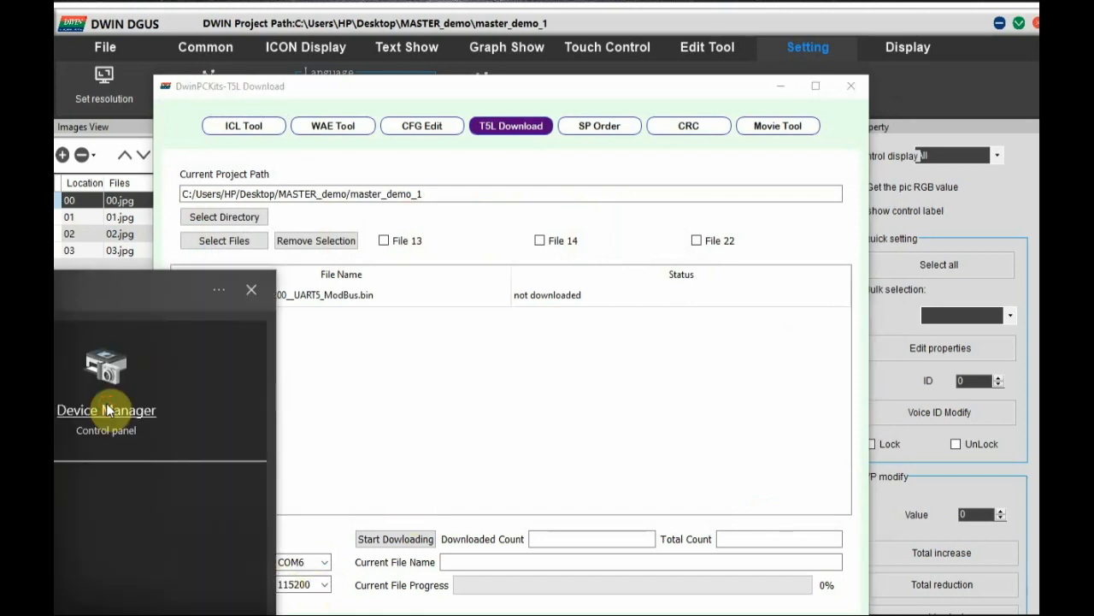
pyautogui.click(108, 412)
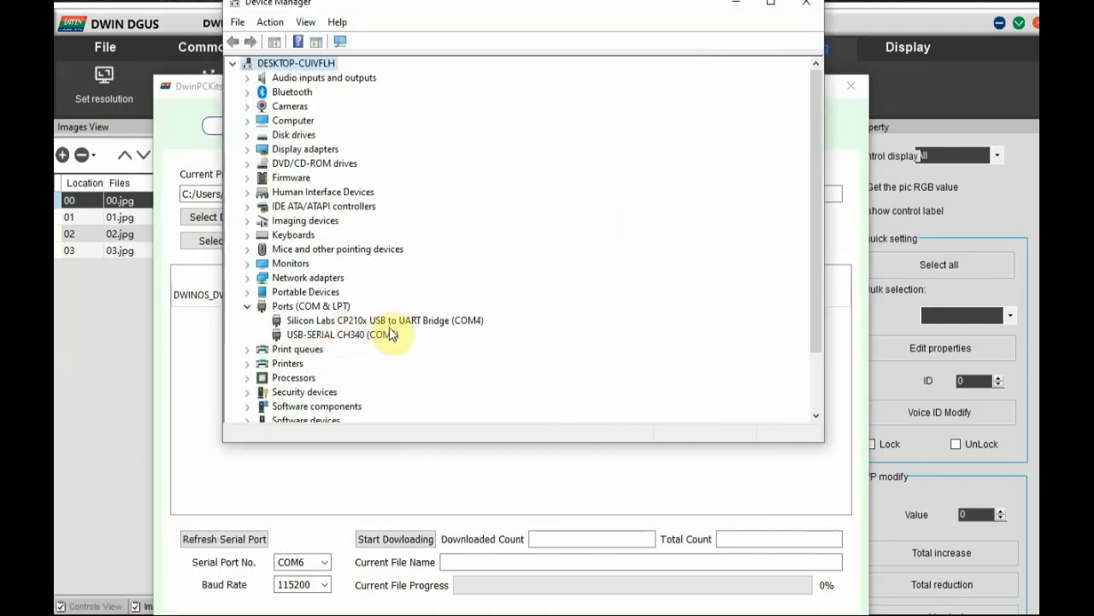
pyautogui.click(380, 321)
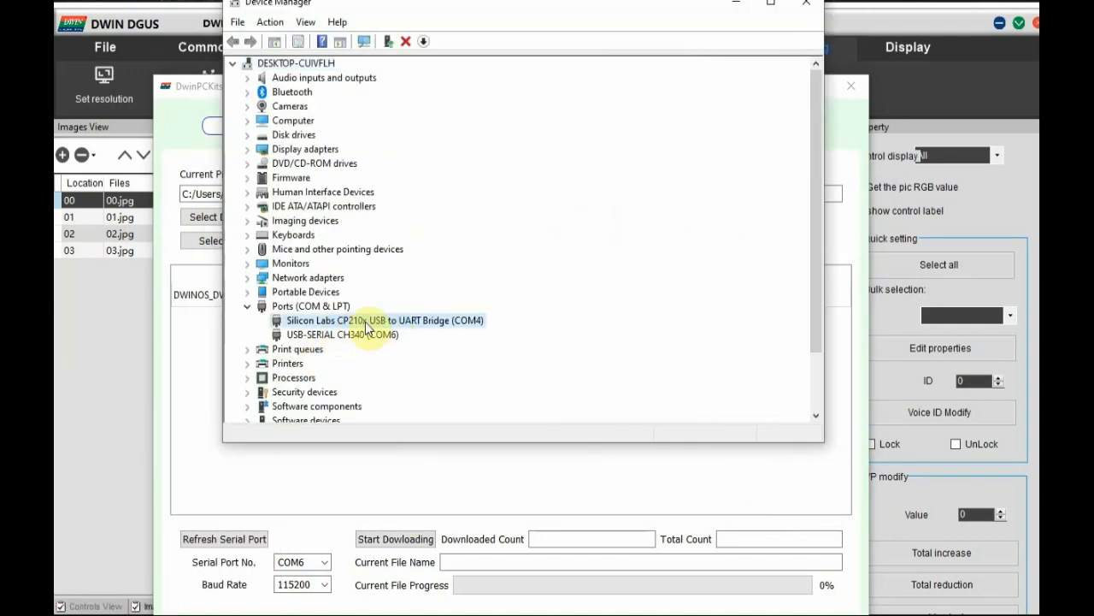
pyautogui.click(356, 337)
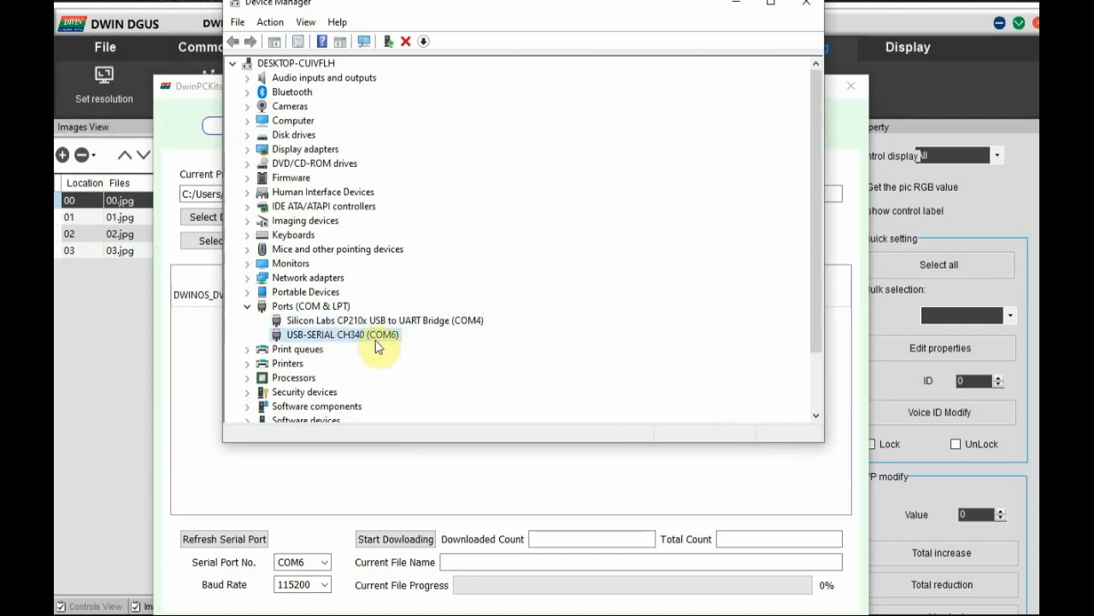
pyautogui.click(738, 7)
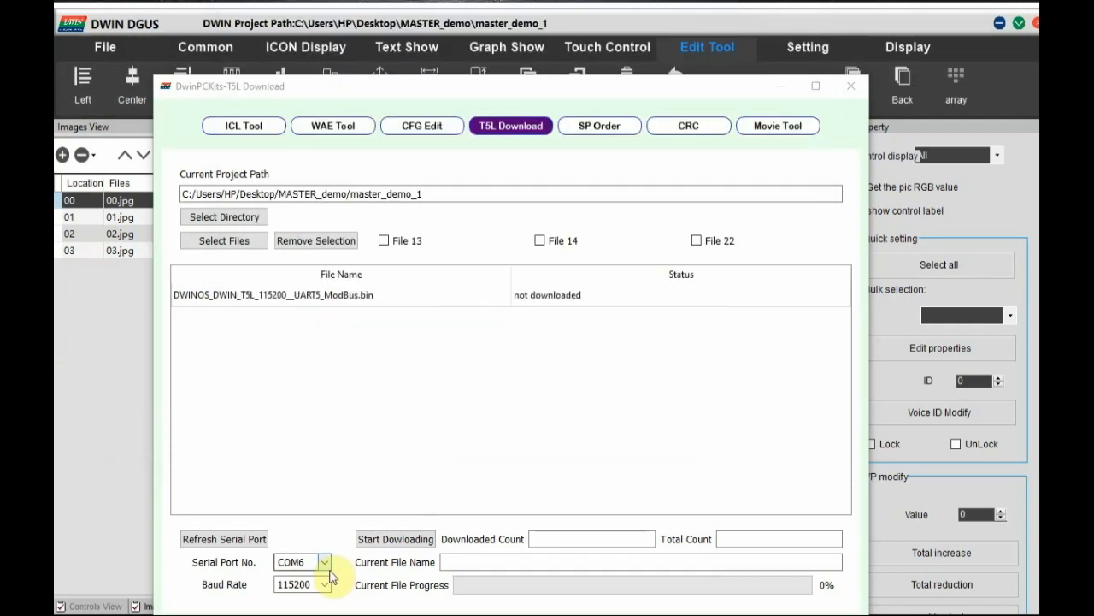
# Download the Modbus kernel file to the display over COM6 at 115200 baud, running the download twice
pyautogui.click(310, 562)
pyautogui.click(310, 588)
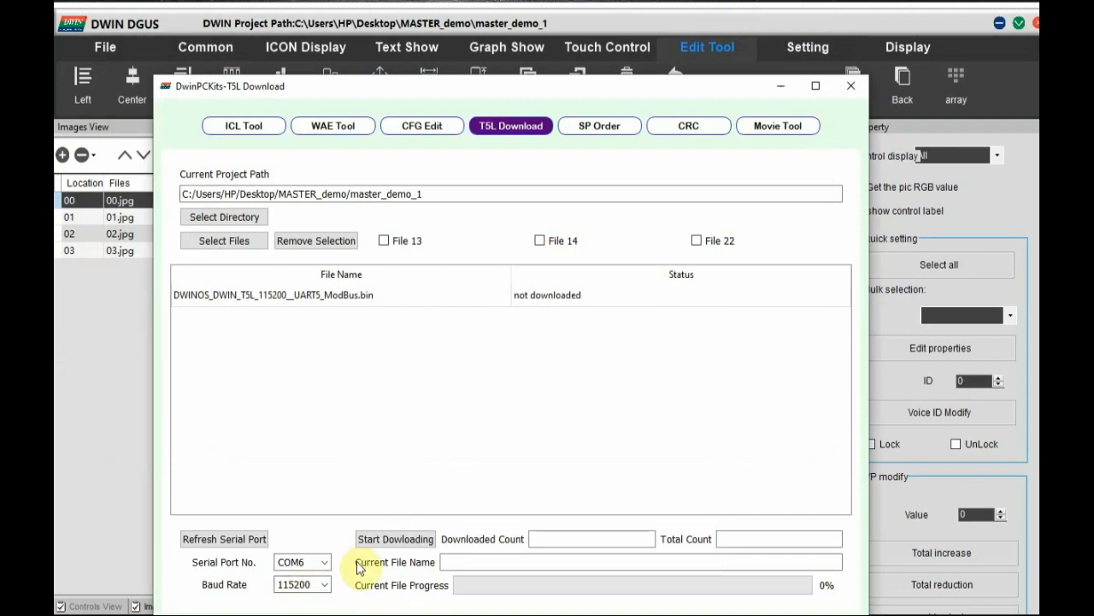
pyautogui.click(379, 539)
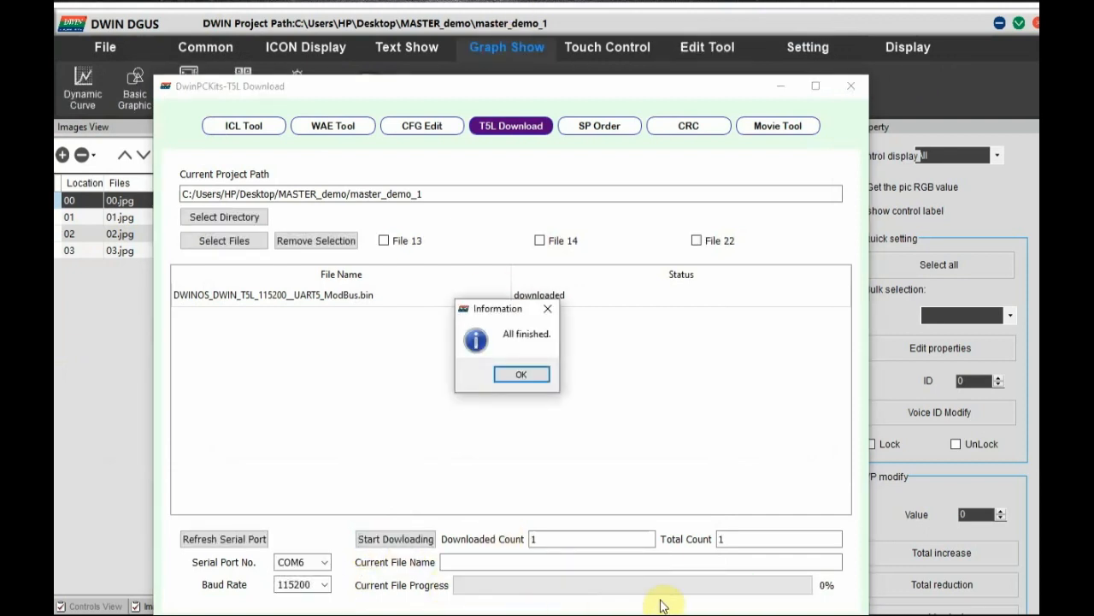
pyautogui.click(518, 377)
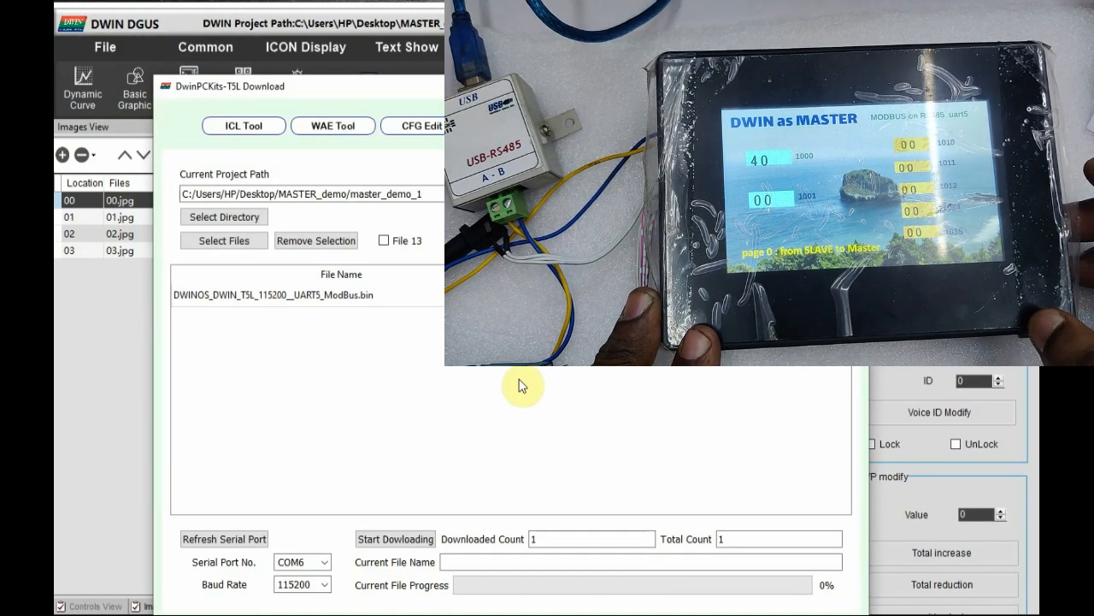
pyautogui.click(395, 539)
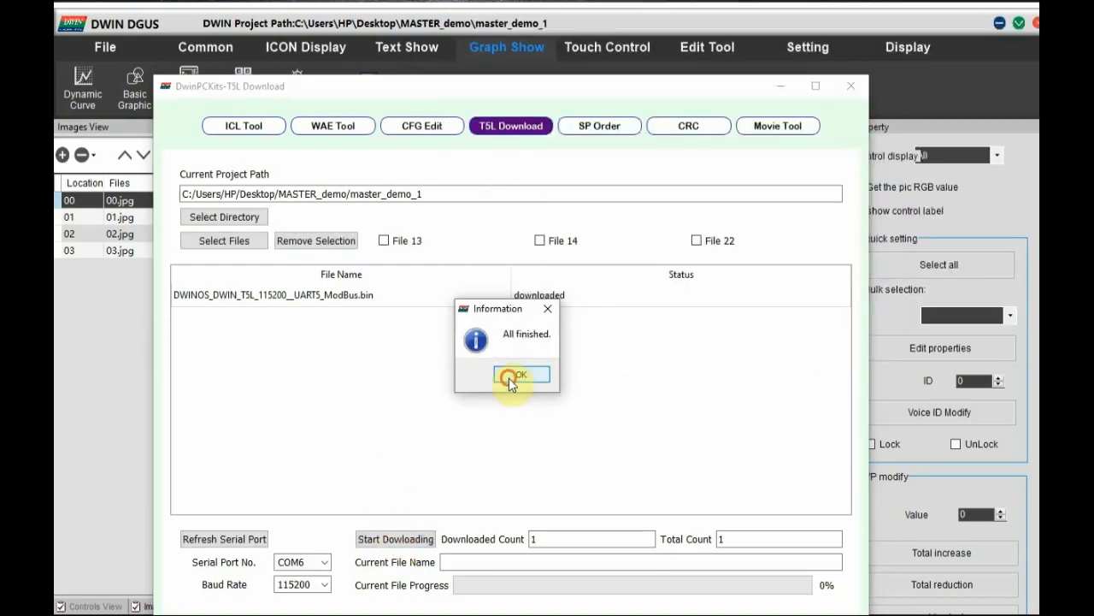
pyautogui.click(516, 375)
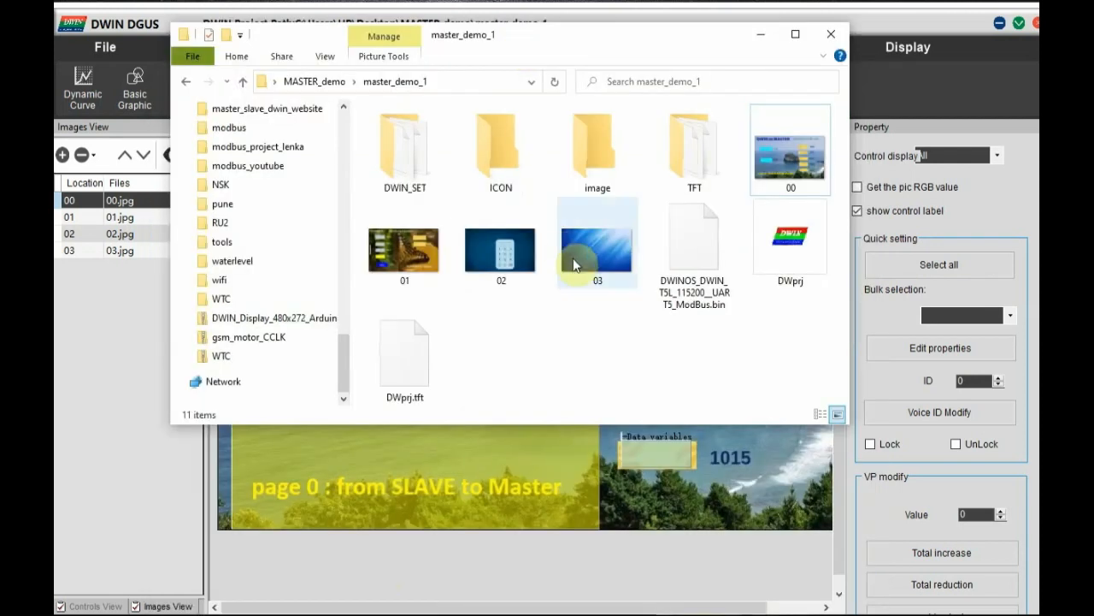
# Copy 22_Config.bin from the project's DWIN_SET folder to the Desktop
pyautogui.doubleClick(386, 150)
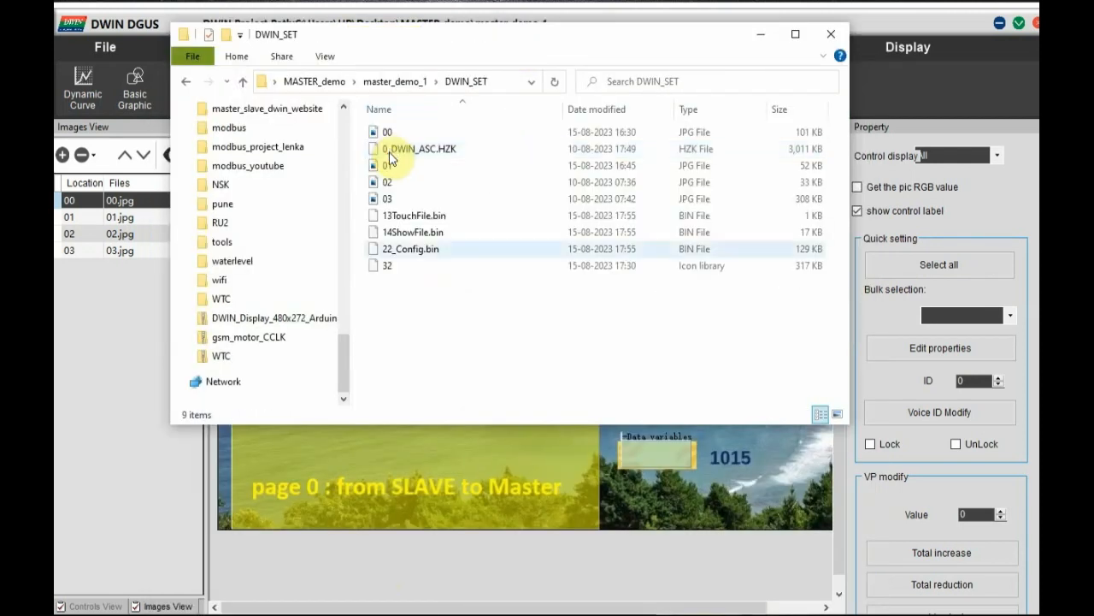
pyautogui.click(414, 249)
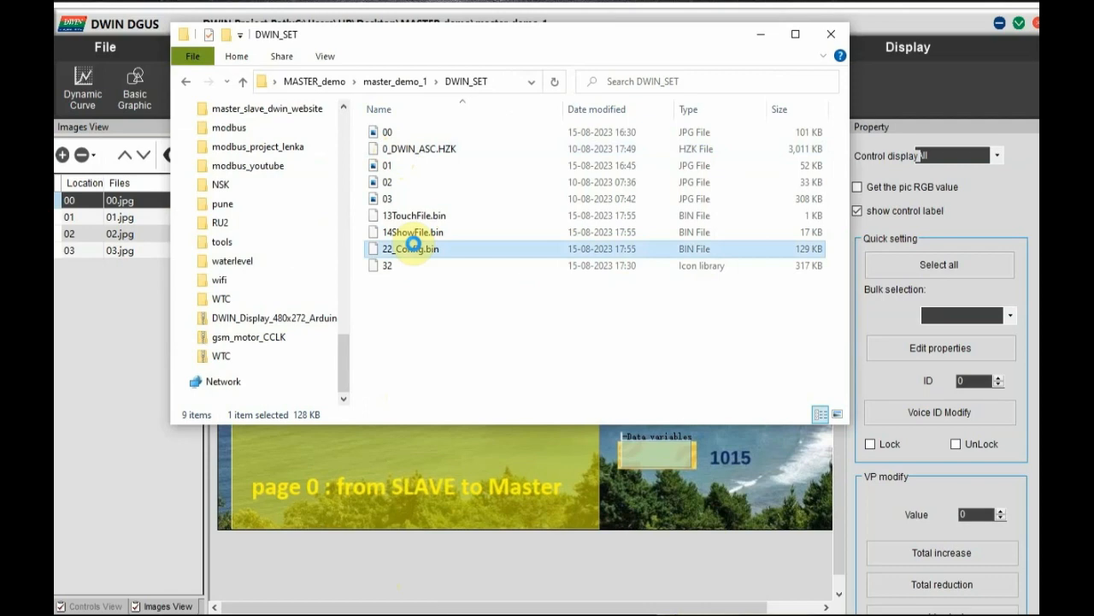
pyautogui.rightClick(411, 245)
pyautogui.click(475, 499)
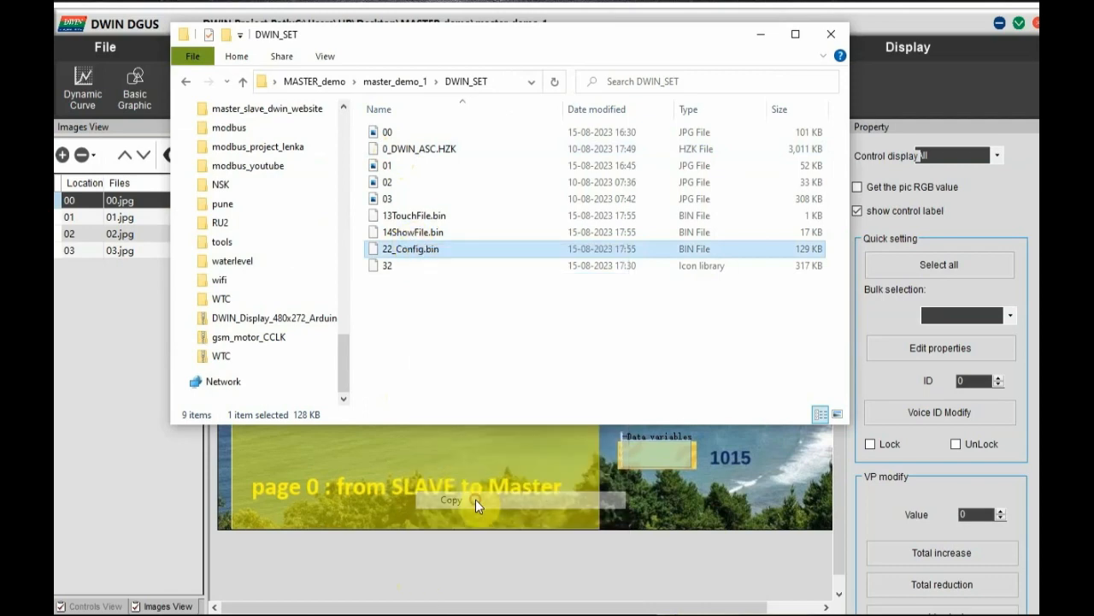
pyautogui.moveTo(345, 374); pyautogui.dragTo(330, 132)
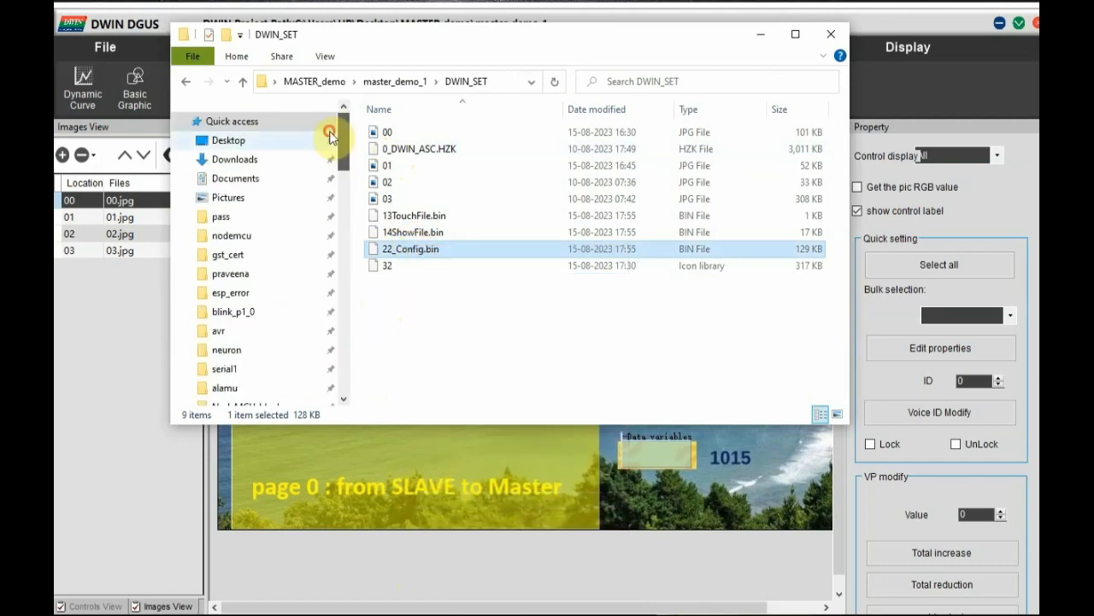
pyautogui.click(227, 140)
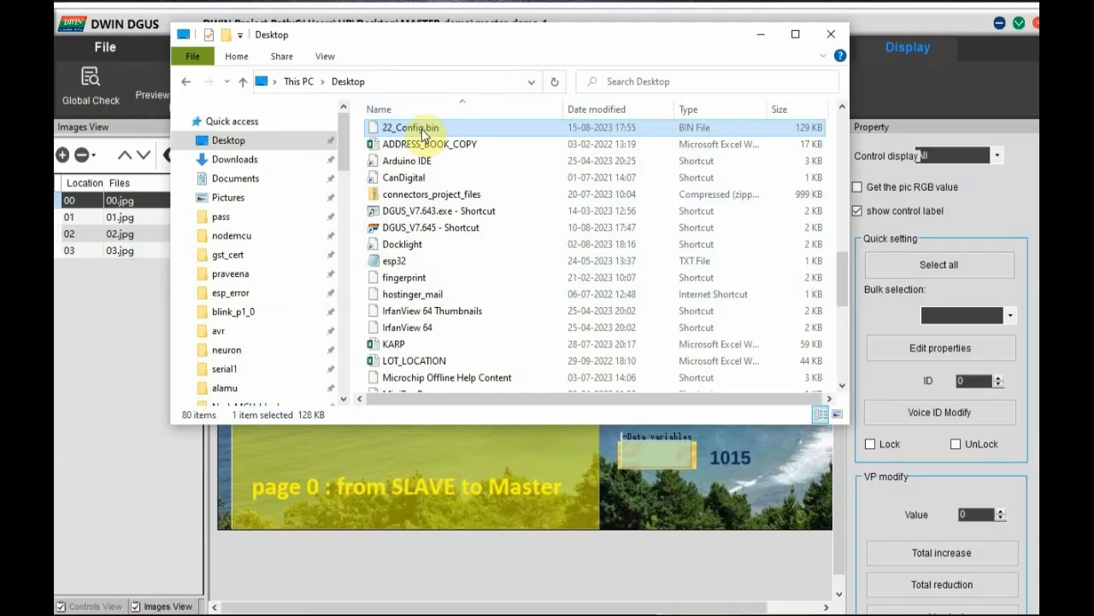
# Open the Desktop copy of 22_Config.bin in the PSPad hex editor and go to hex address 1C000
pyautogui.click(421, 127)
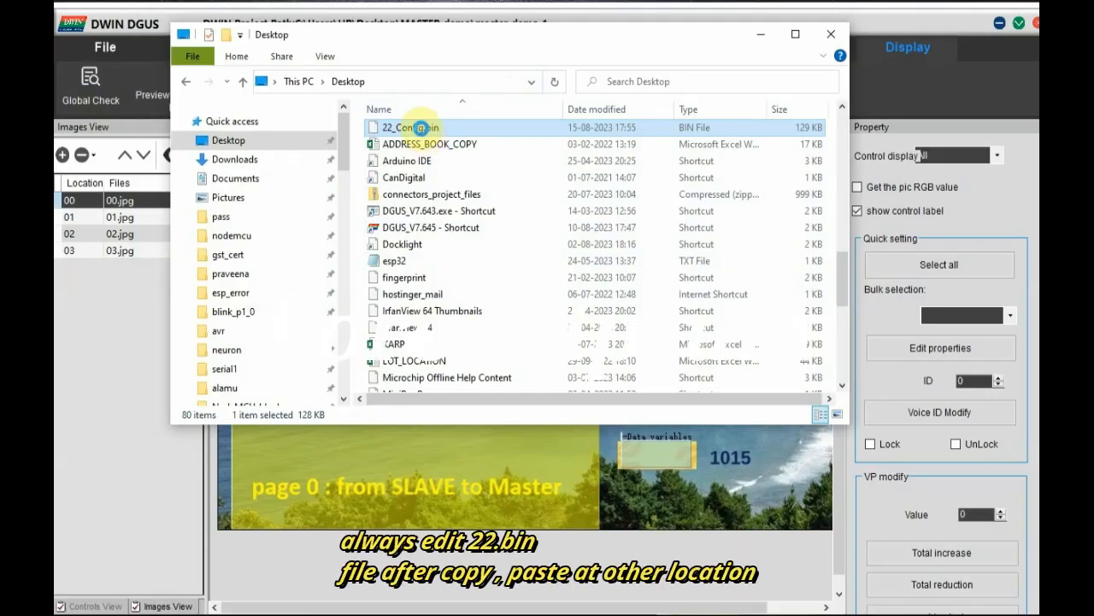
pyautogui.rightClick(421, 127)
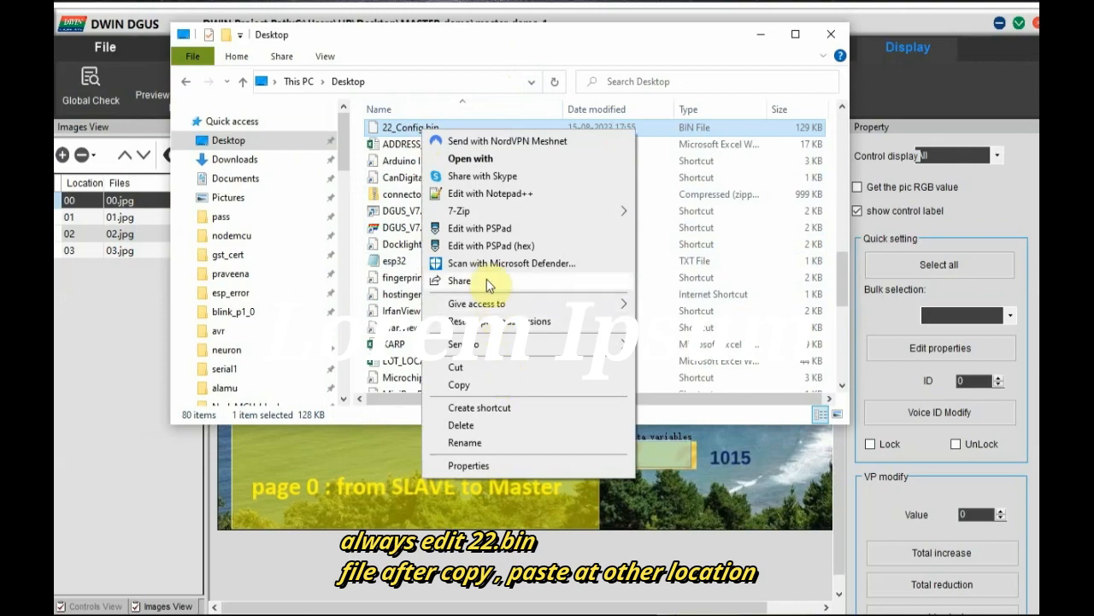
pyautogui.click(492, 249)
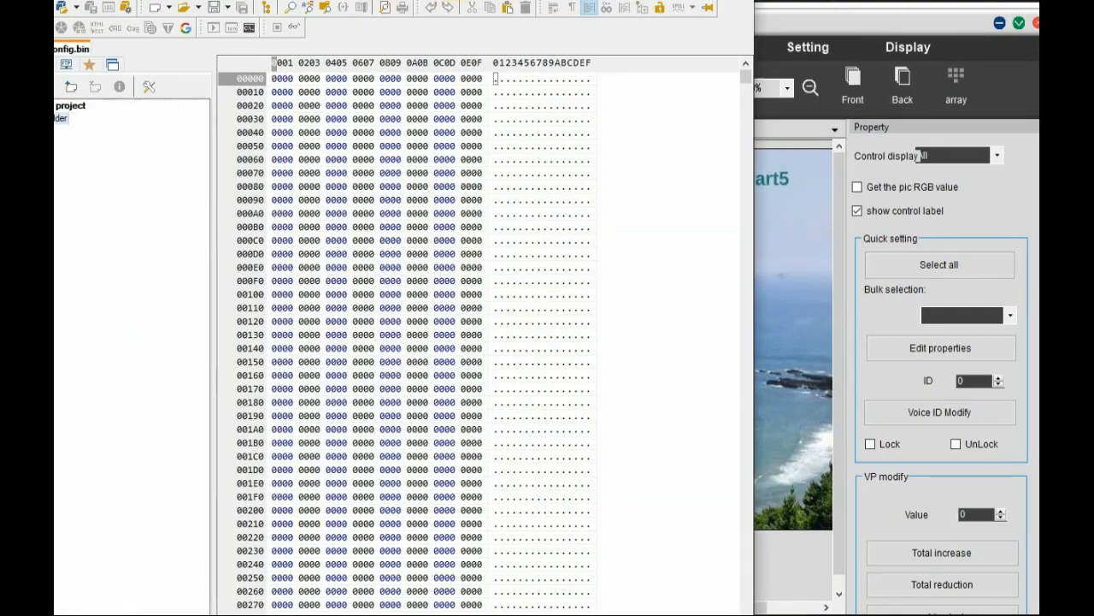
pyautogui.moveTo(452, 1); pyautogui.dragTo(619, 21)
pyautogui.click(305, 36)
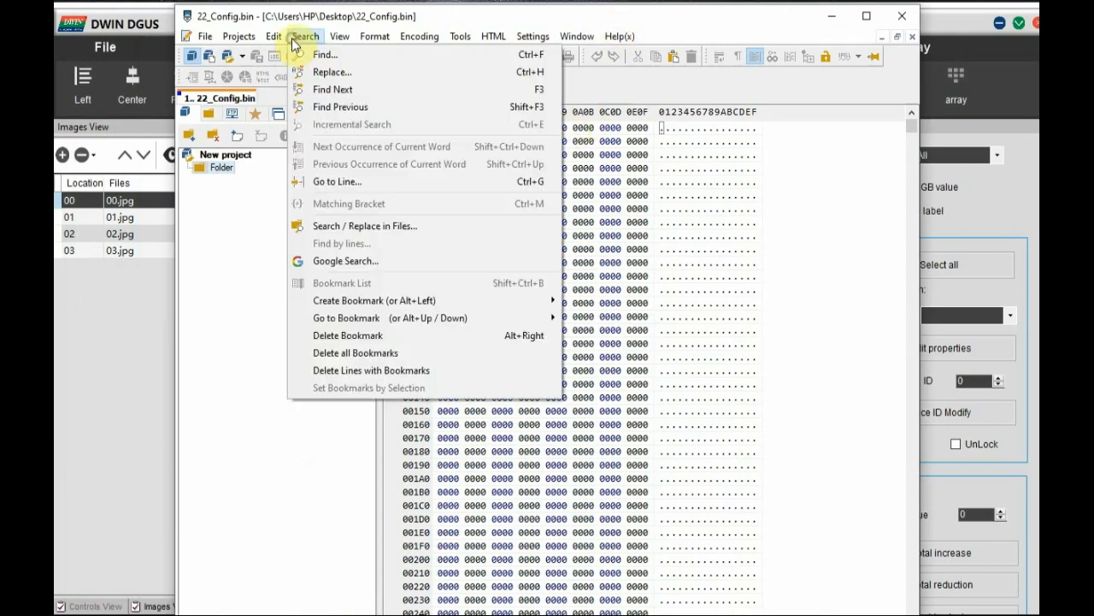
pyautogui.click(312, 179)
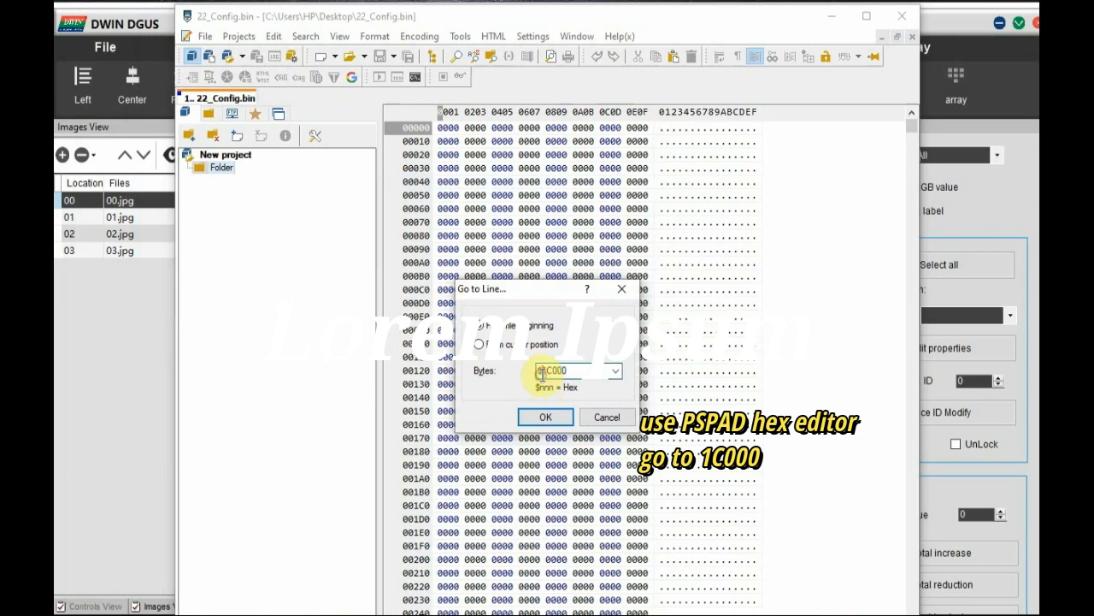
pyautogui.click(545, 417)
pyautogui.scroll(-3, 741, 428)
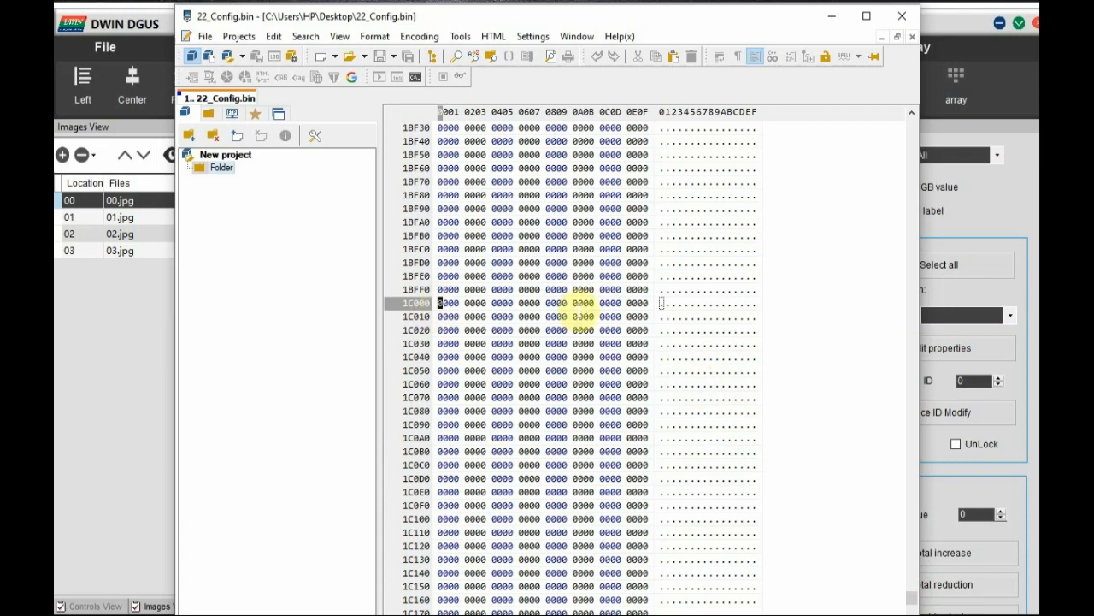
# Switch to the Modbus Setting Guide PDF, find variable position 0xE000 and multiply hex E000 by 2 in the programmer calculator
pyautogui.hotkey('alt', 'Tab')
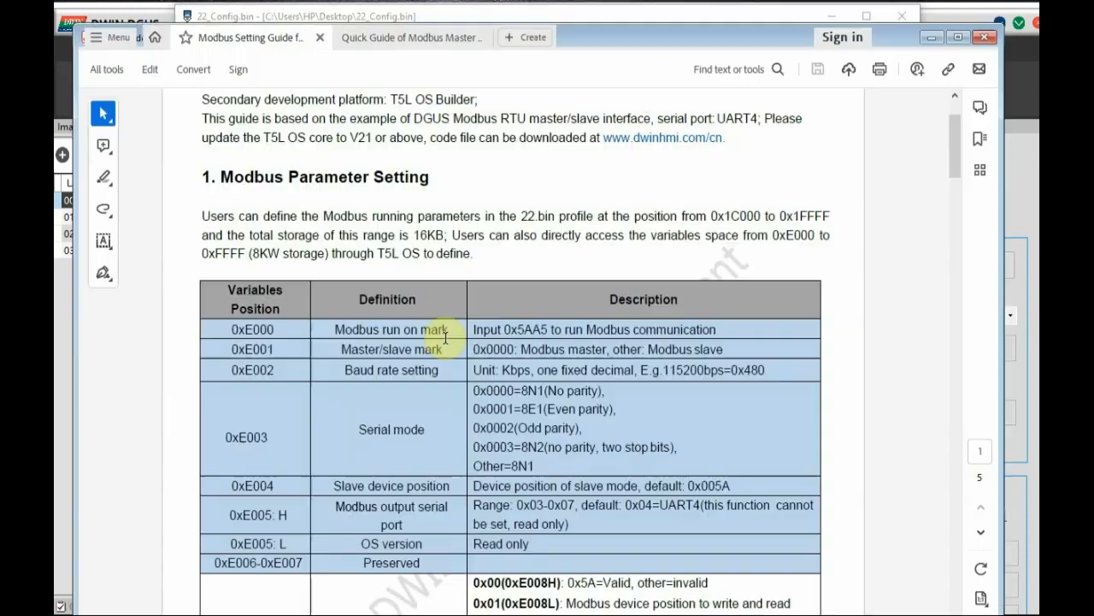
pyautogui.moveTo(259, 328)
pyautogui.mouseDown()
pyautogui.moveTo(208, 325)
pyautogui.moveTo(244, 326)
pyautogui.mouseUp()
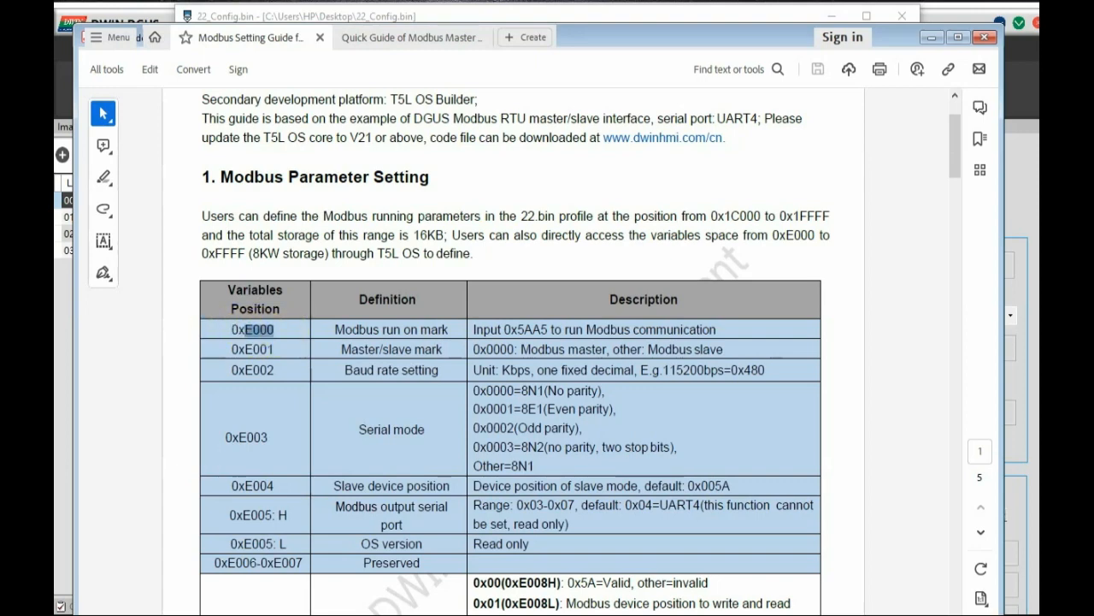
pyautogui.hotkey('alt', 'Tab')
pyautogui.click(688, 454)
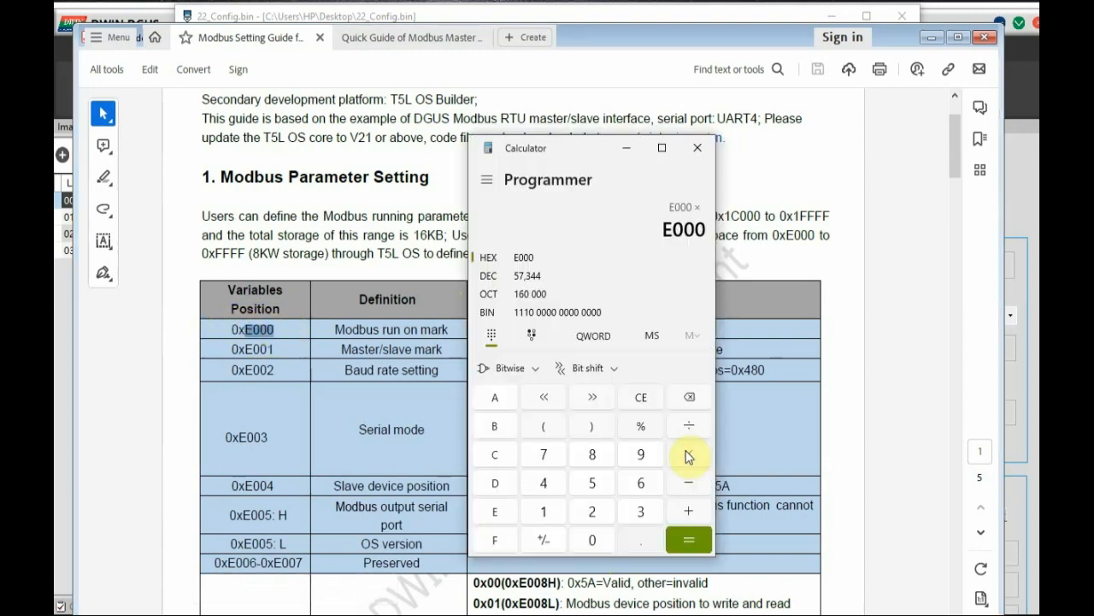
pyautogui.click(592, 512)
pyautogui.click(703, 540)
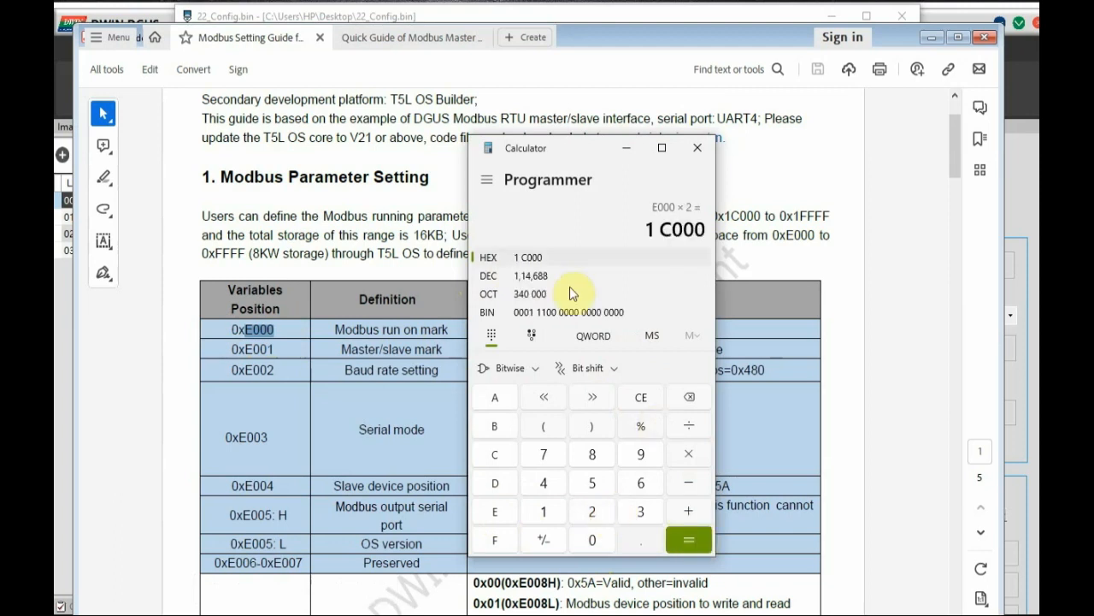
pyautogui.click(625, 146)
# Review the guide's run mark, master/slave mark, baud rate and slave position settings, and bring up the D0–D11 command format PDF
pyautogui.moveTo(505, 329); pyautogui.dragTo(562, 330)
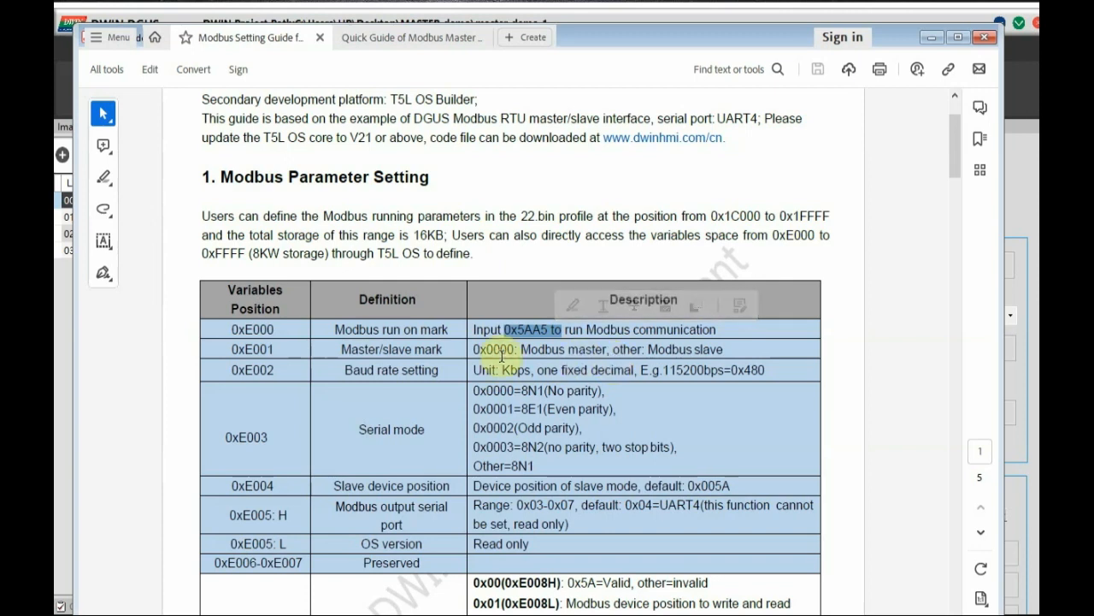
pyautogui.moveTo(518, 350); pyautogui.dragTo(471, 350)
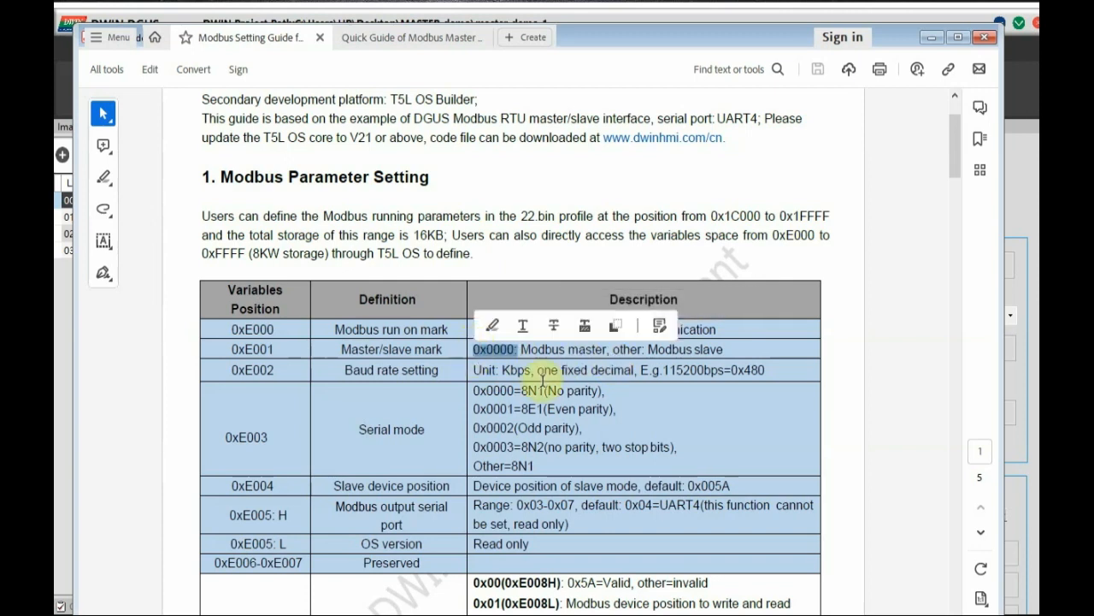
pyautogui.moveTo(767, 371); pyautogui.dragTo(460, 389)
pyautogui.moveTo(733, 487); pyautogui.dragTo(706, 492)
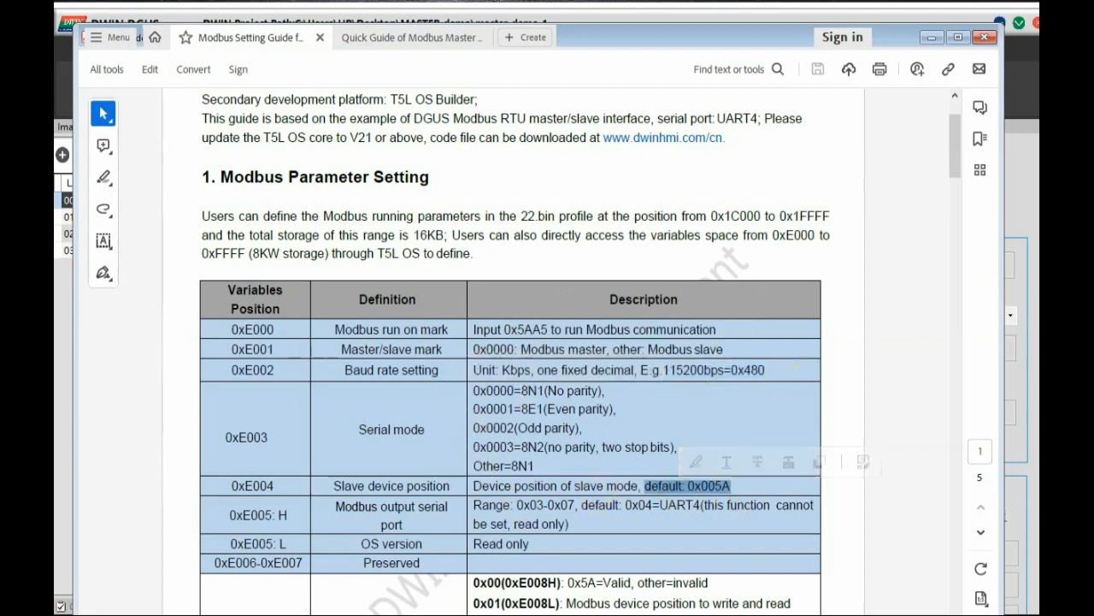
pyautogui.hotkey('alt', 'Tab')
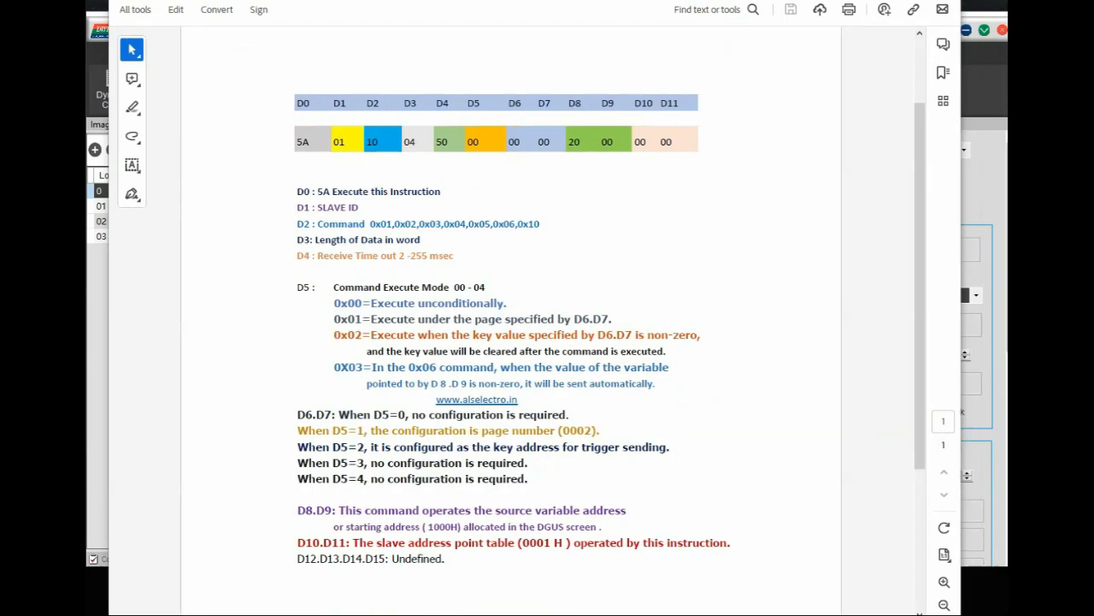
# Place the D0–D11 command format PDF beside the hex editor and set the D0 byte at address 1C000 to 5A
pyautogui.moveTo(175, 338); pyautogui.dragTo(111, 336)
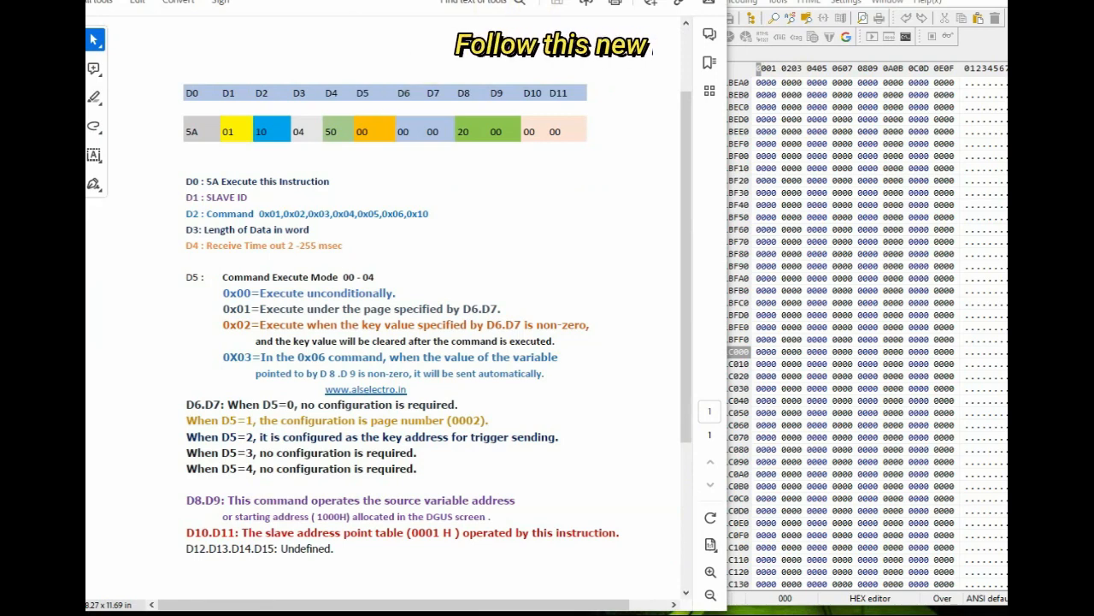
pyautogui.moveTo(367, 0); pyautogui.dragTo(333, 0)
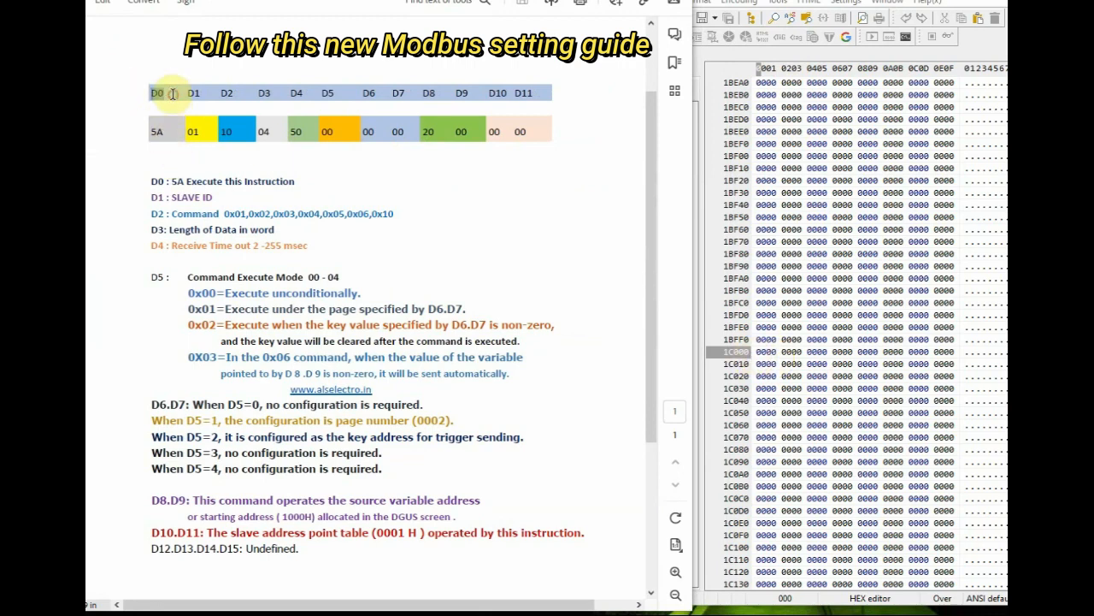
pyautogui.doubleClick(533, 95)
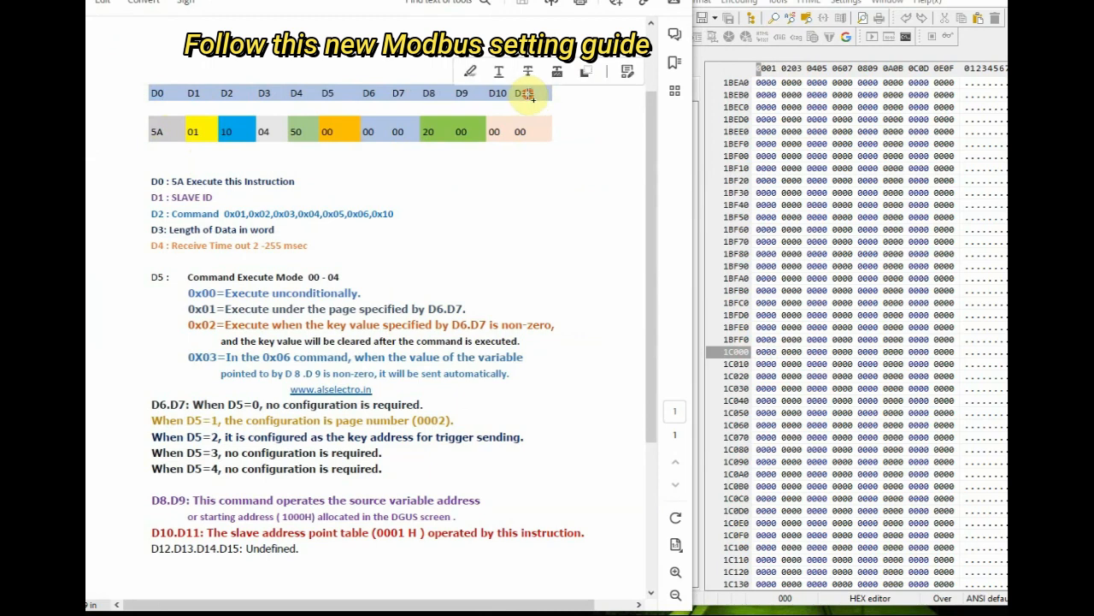
pyautogui.click(758, 352)
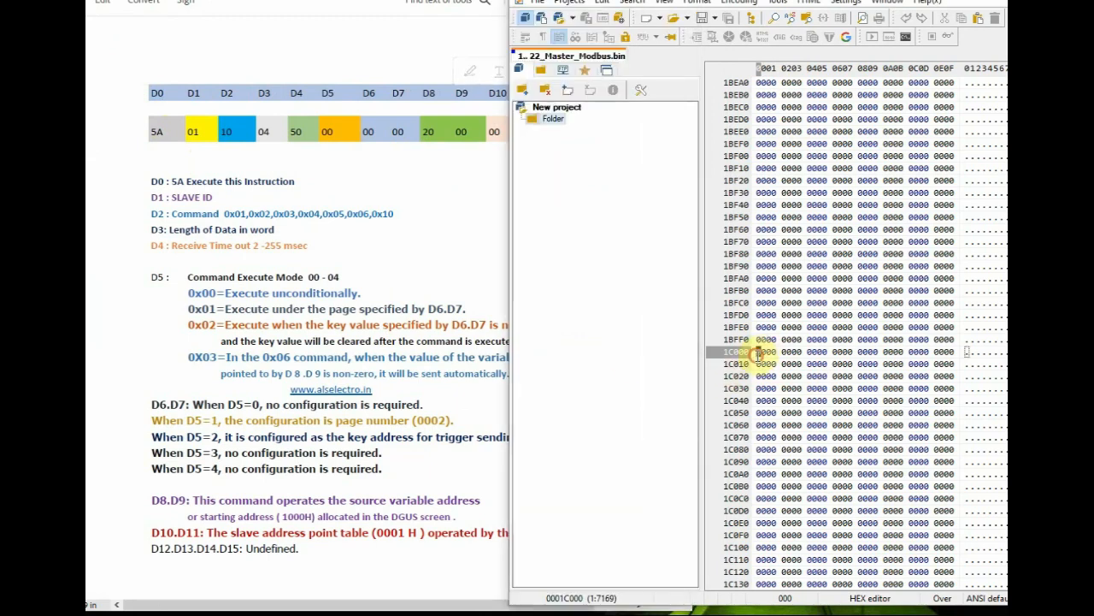
pyautogui.write('5A')
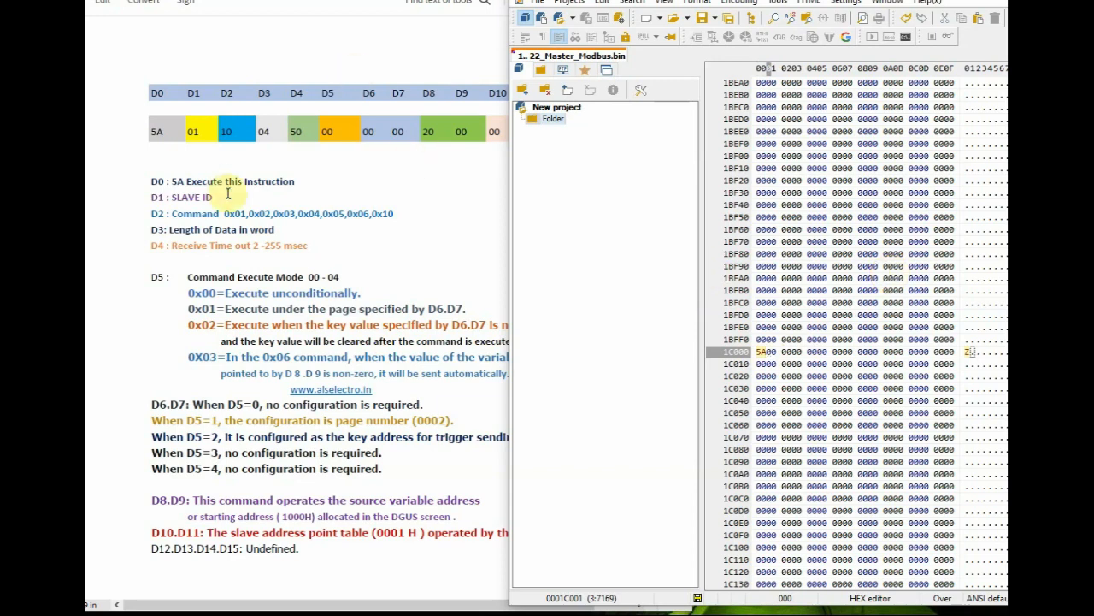
# Check the D0 and D1 descriptions in the command format PDF and set the D1 slave ID byte to 01
pyautogui.click(301, 183)
pyautogui.moveTo(301, 183); pyautogui.dragTo(169, 188)
pyautogui.moveTo(238, 198)
pyautogui.mouseDown()
pyautogui.moveTo(183, 195)
pyautogui.moveTo(223, 199)
pyautogui.mouseUp()
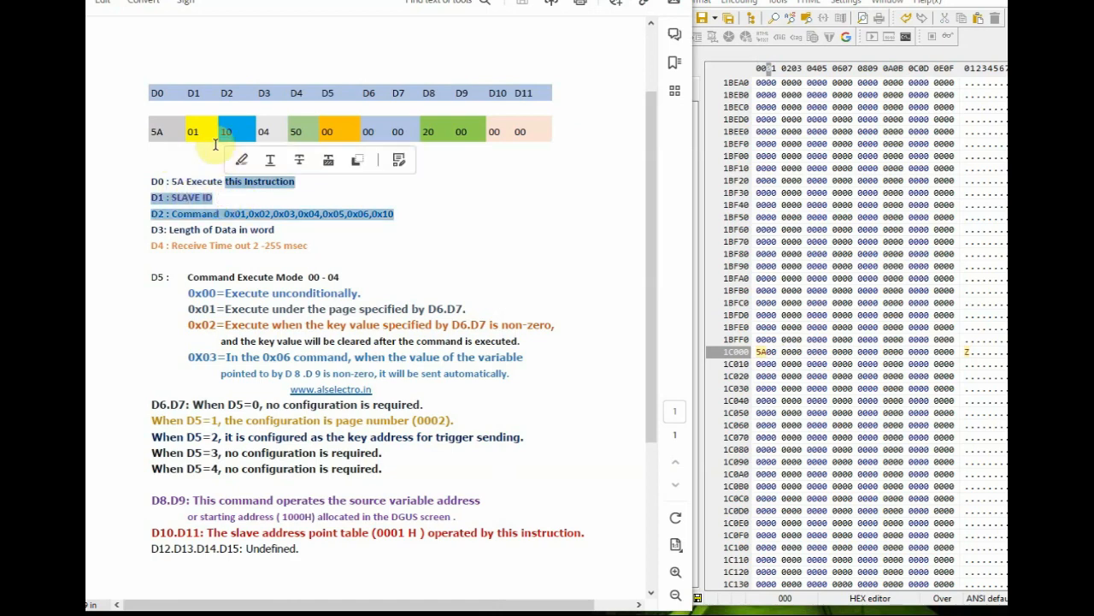
pyautogui.click(201, 150)
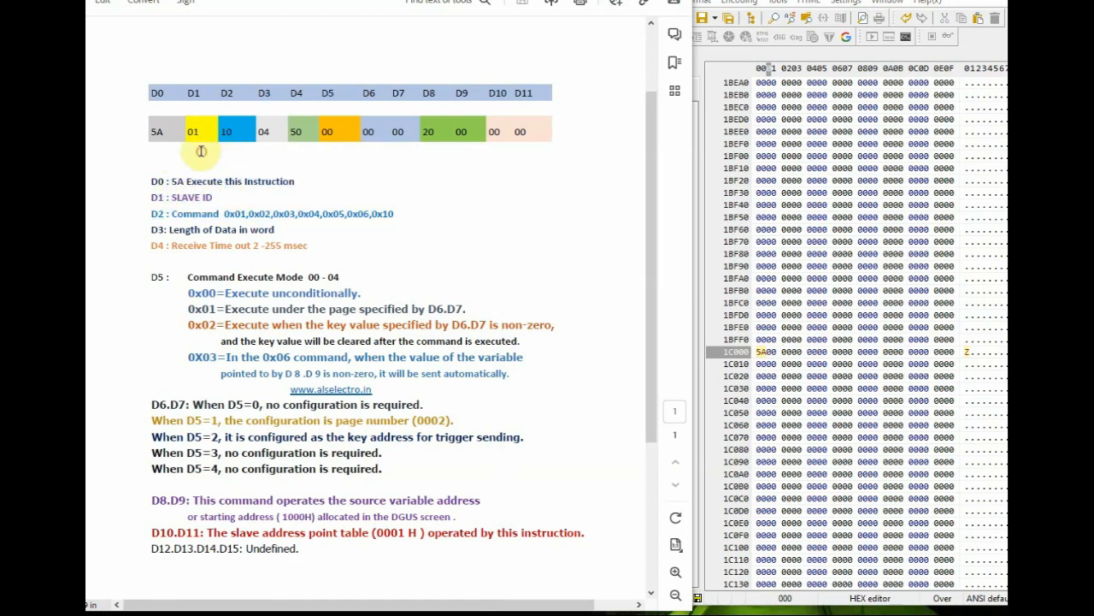
pyautogui.click(770, 351)
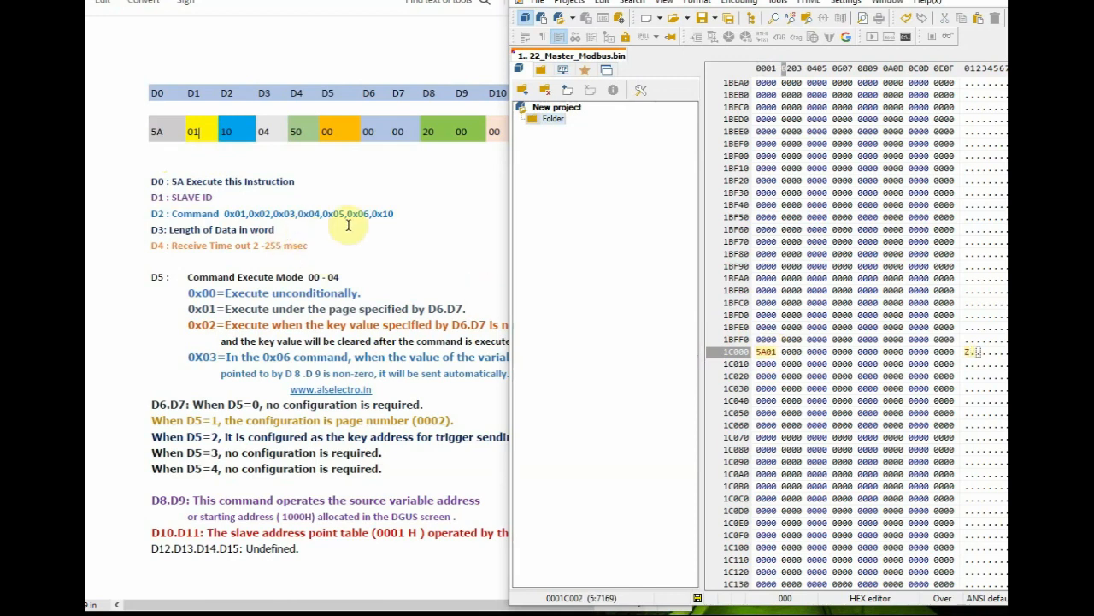
# Look up the Modbus Master instruction codes in the Modbus guide and set the D2 command byte to 10 for reserving multiple registers
pyautogui.moveTo(383, 219); pyautogui.dragTo(152, 214)
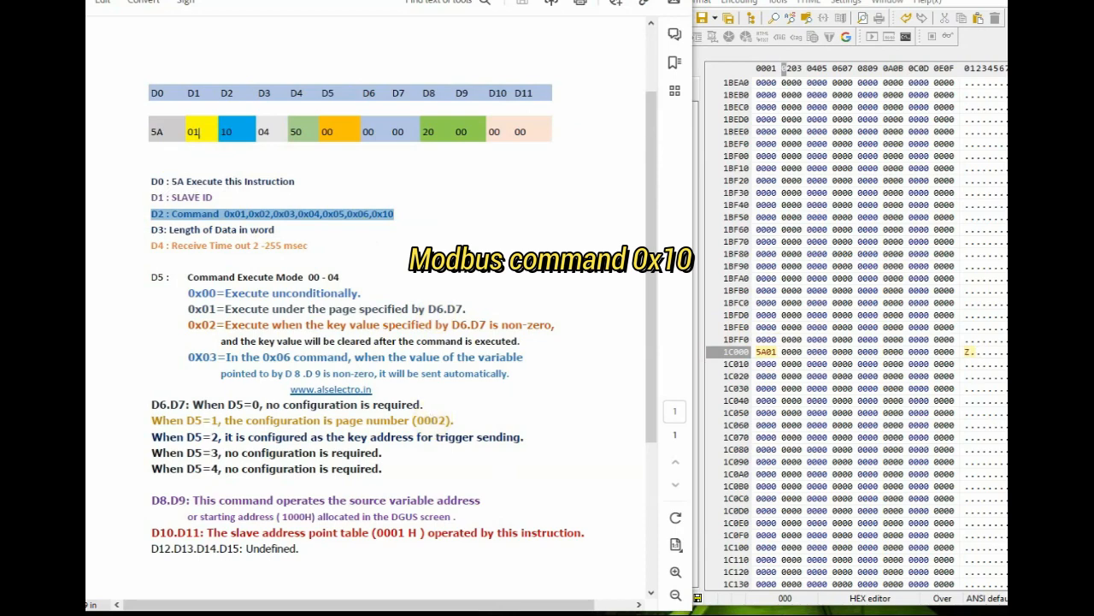
pyautogui.moveTo(377, 615)
pyautogui.click(329, 613)
pyautogui.scroll(-3, 365, 256)
pyautogui.scroll(-12, 364, 233)
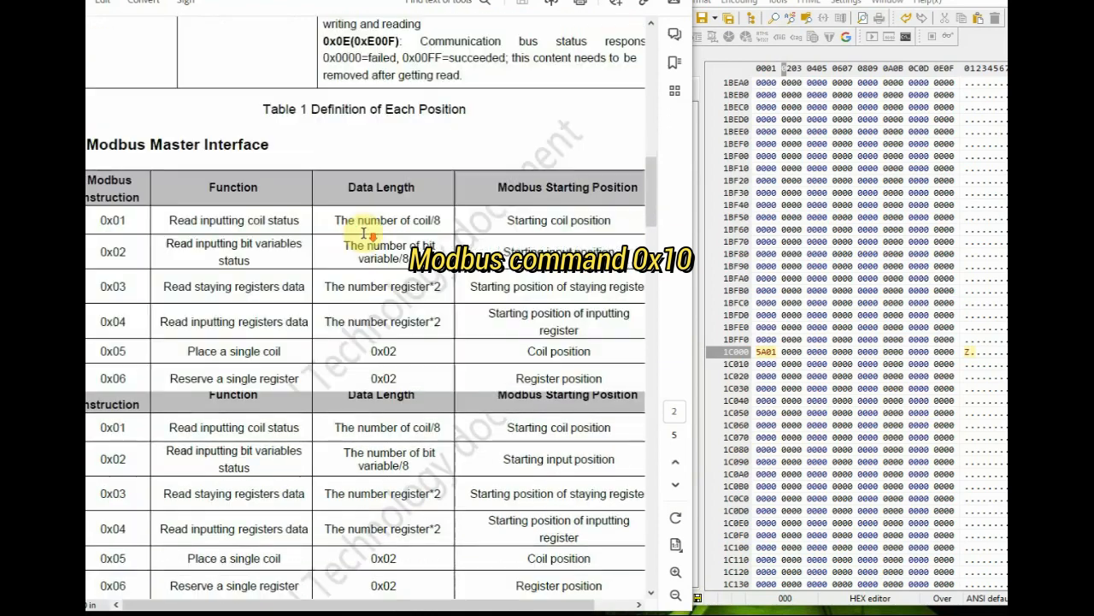
pyautogui.scroll(3, 363, 233)
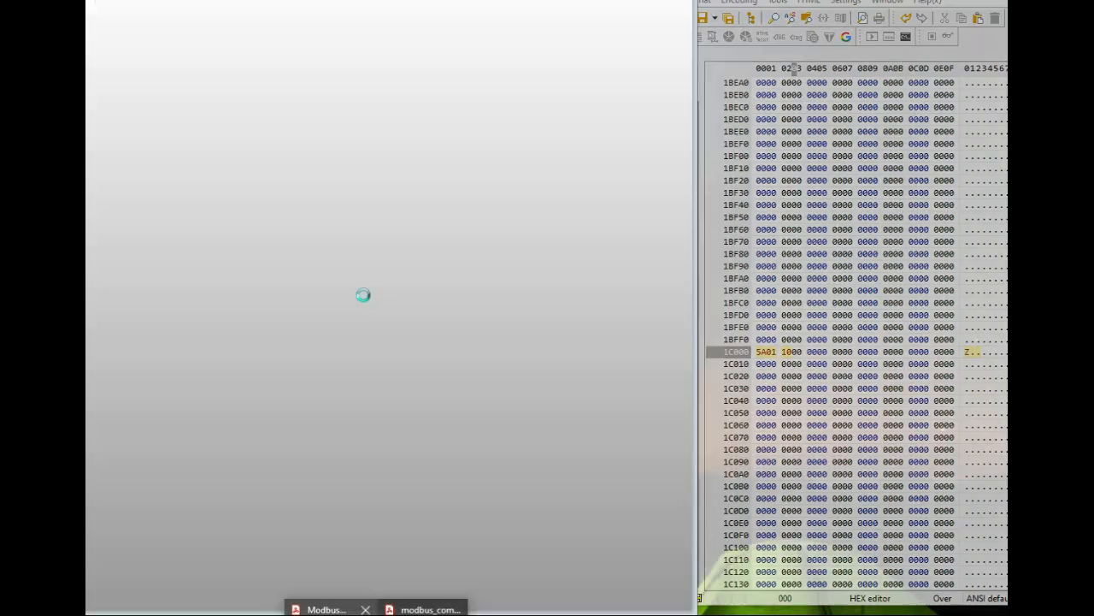
pyautogui.click(331, 611)
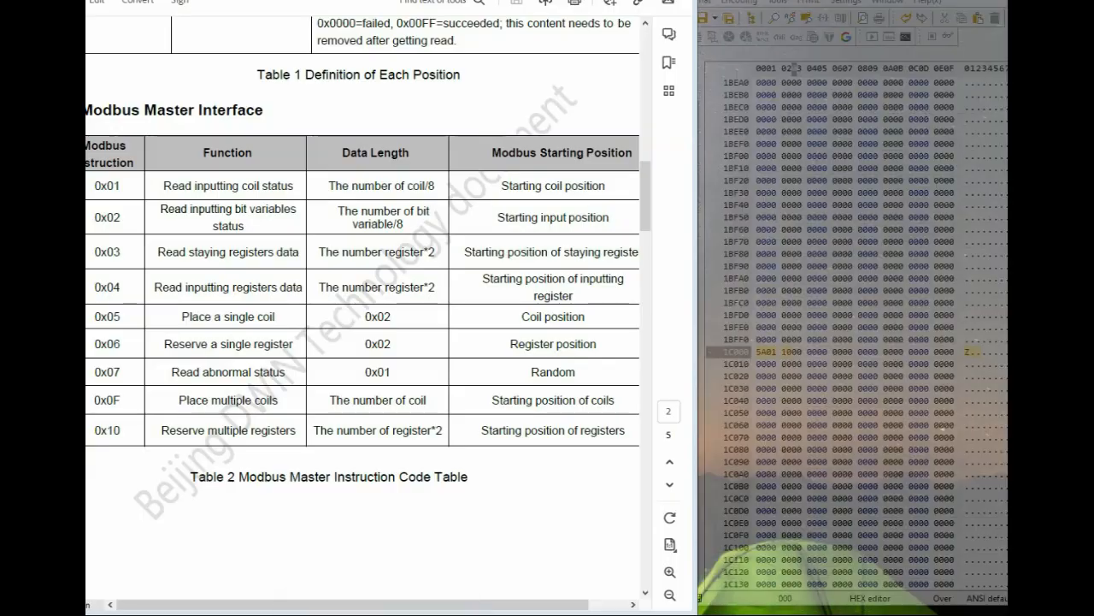
pyautogui.moveTo(166, 430); pyautogui.dragTo(466, 432)
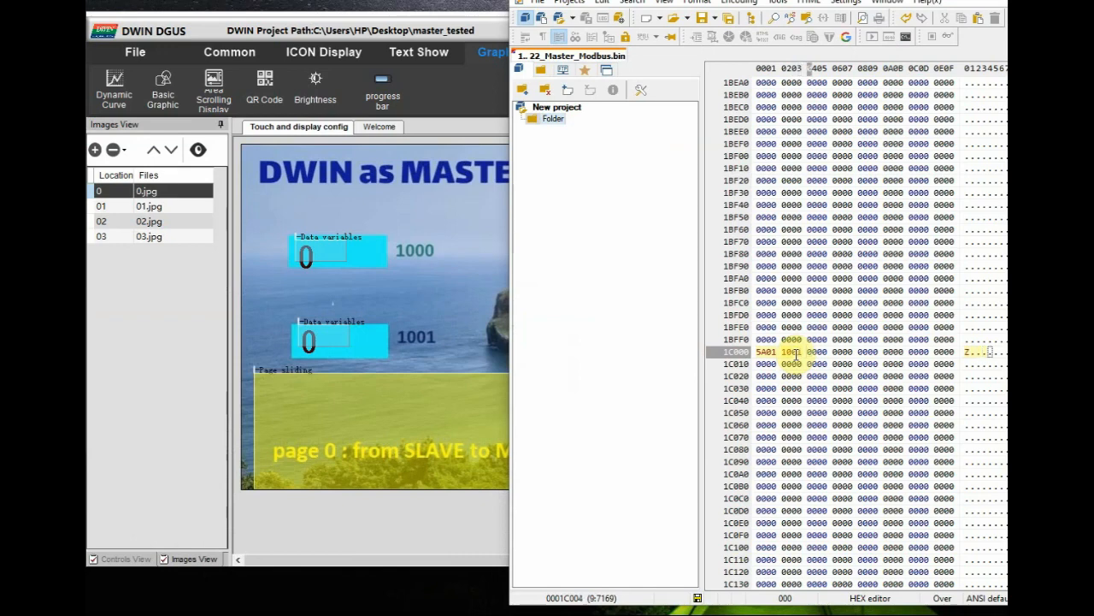
# Set the D3 data length byte to 01 and the D4 receive timeout byte to 50, following the command format PDF
pyautogui.moveTo(376, 614)
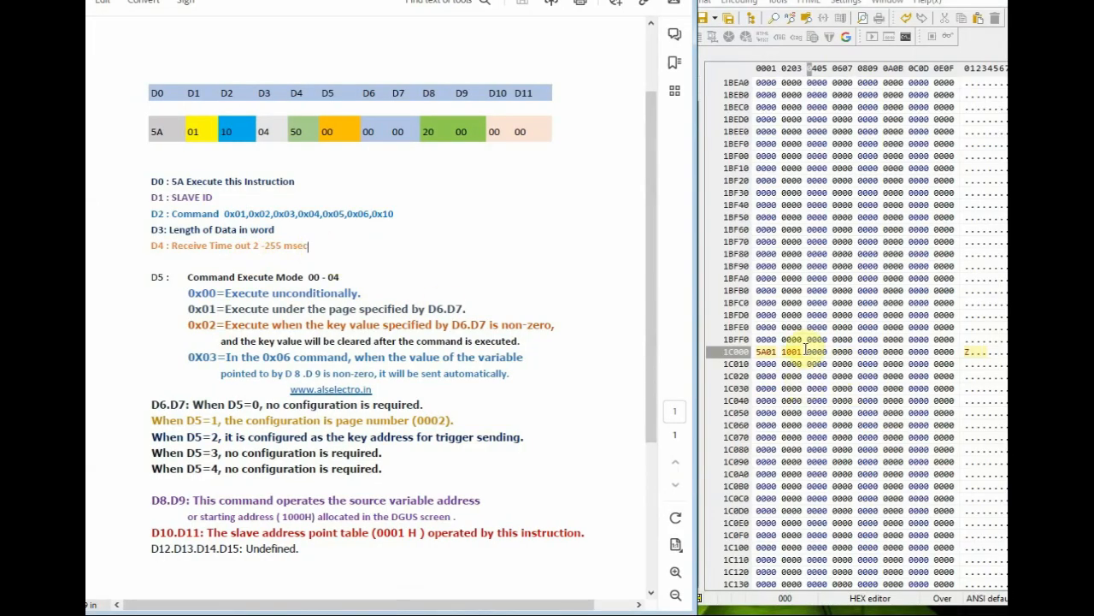
pyautogui.write('1 ')
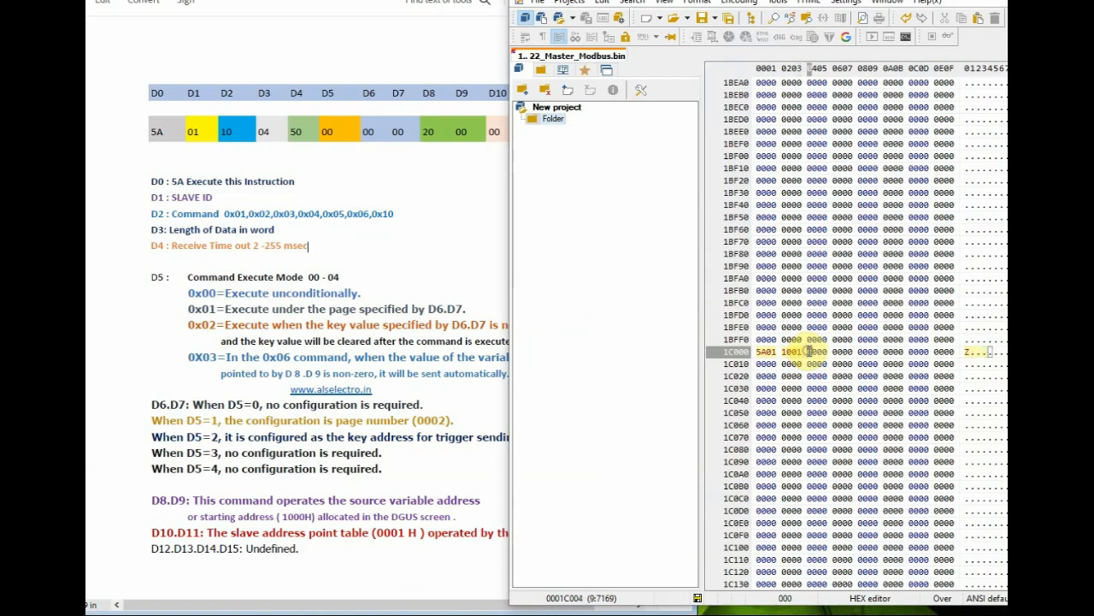
pyautogui.write('50')
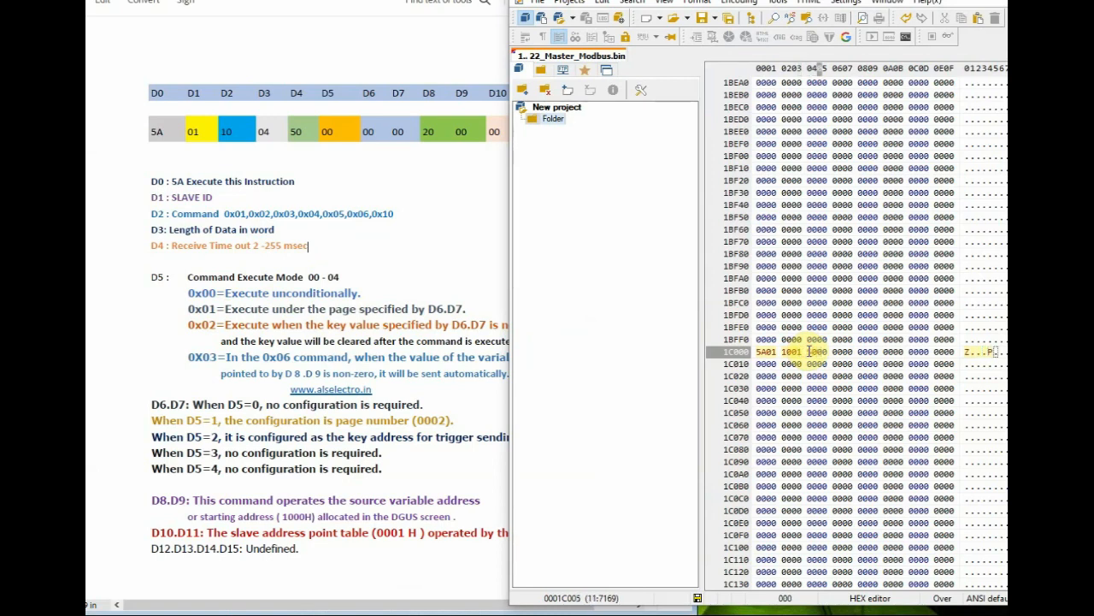
pyautogui.moveTo(309, 245); pyautogui.dragTo(135, 237)
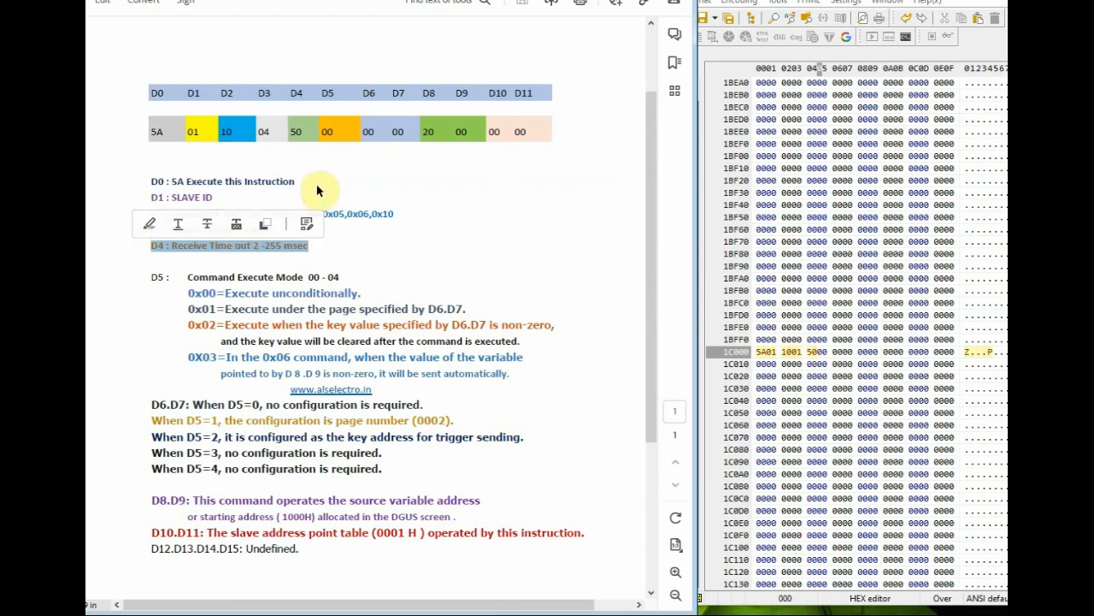
pyautogui.click(302, 129)
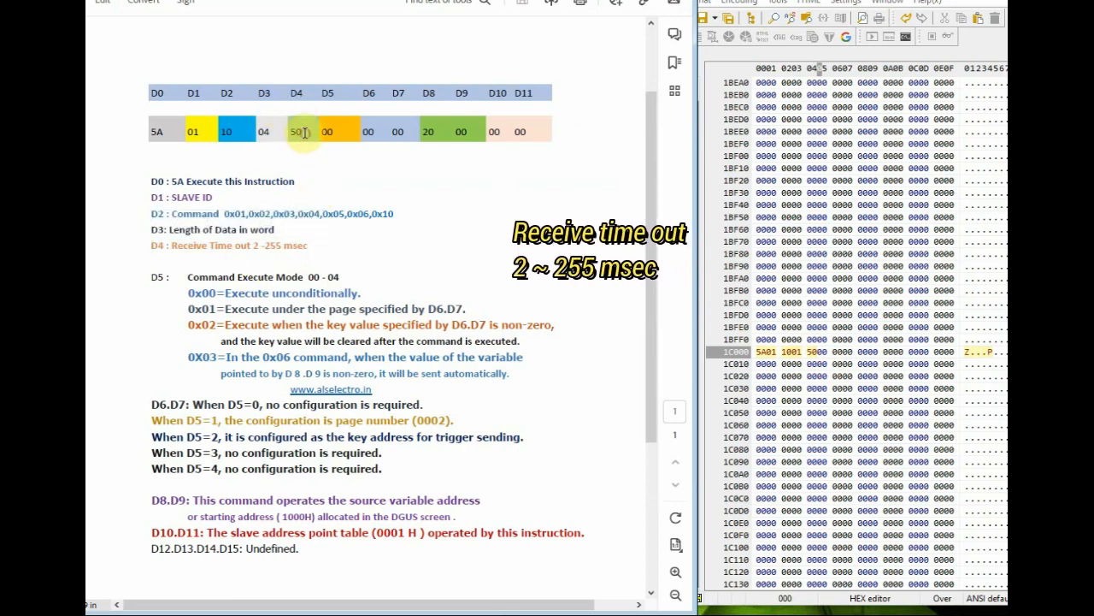
pyautogui.doubleClick(295, 133)
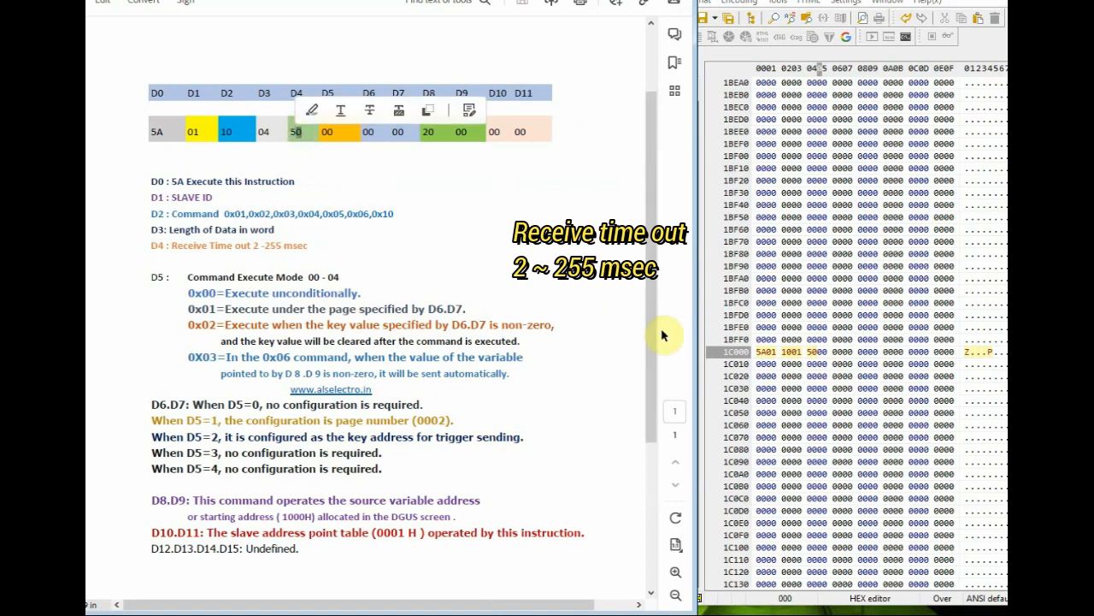
pyautogui.click(817, 352)
pyautogui.write('50')
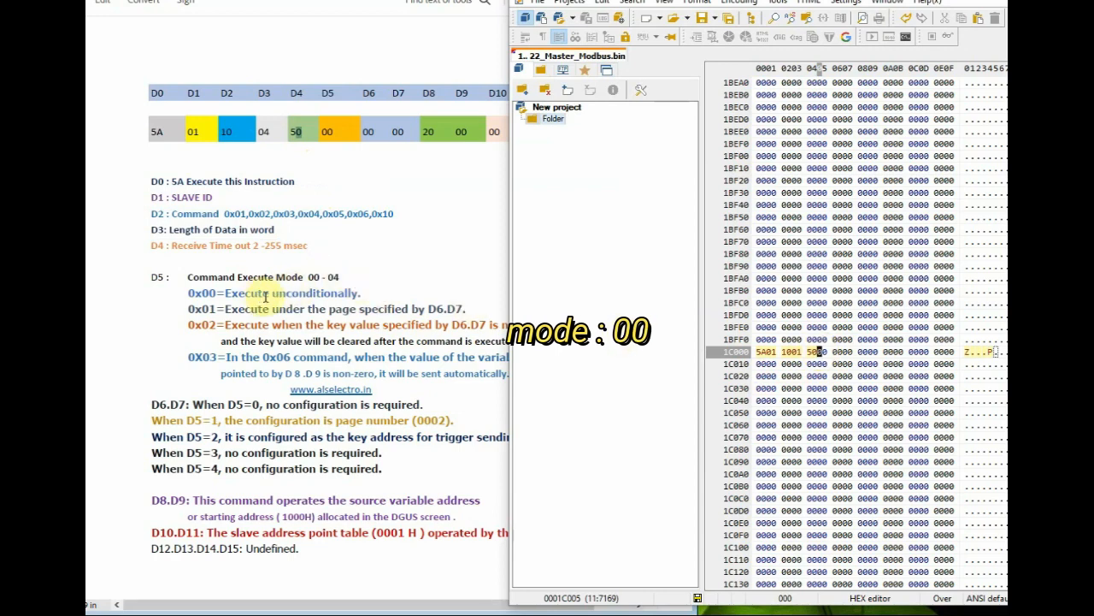
# Review the D5 execute modes, set D5 to 00 for unconditional execution and keep D6–D7 at 0000
pyautogui.write('00')
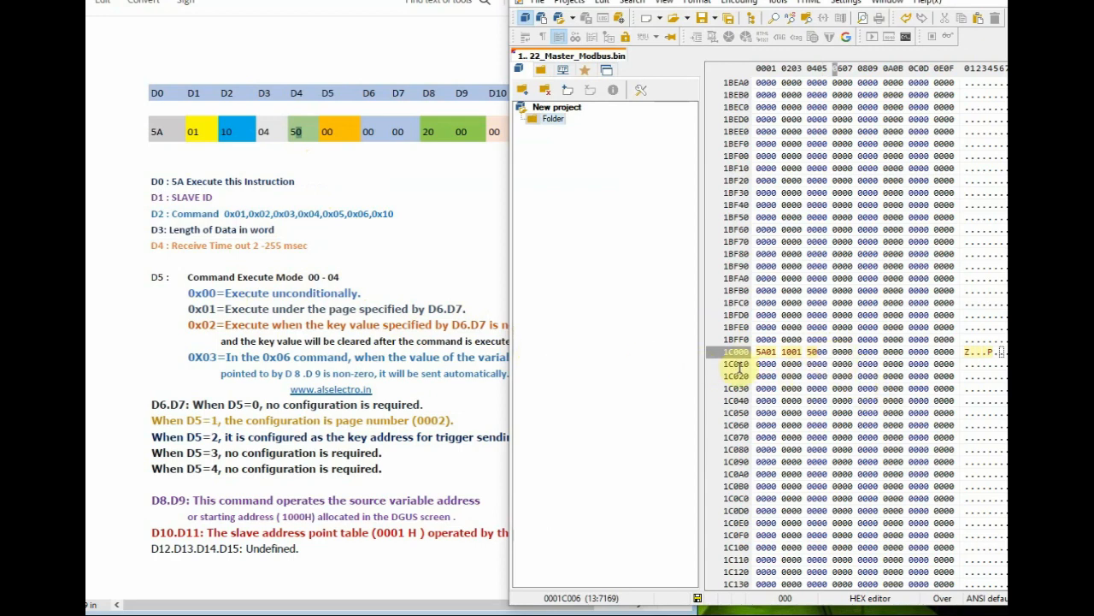
pyautogui.scroll(-1, 479, 300)
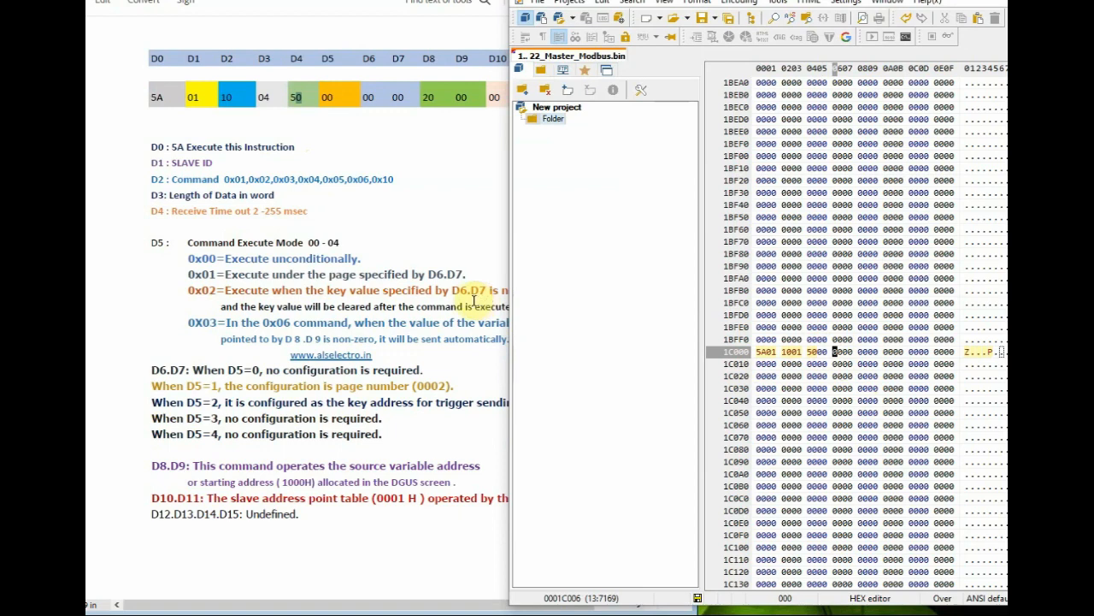
pyautogui.click(201, 261)
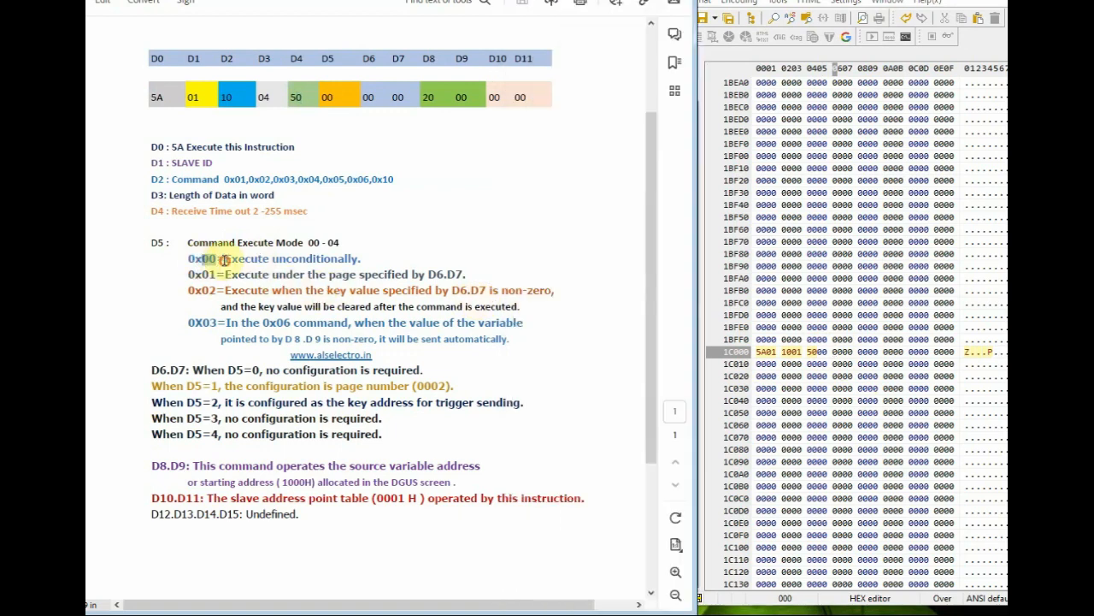
pyautogui.moveTo(203, 290); pyautogui.dragTo(218, 323)
pyautogui.click(195, 350)
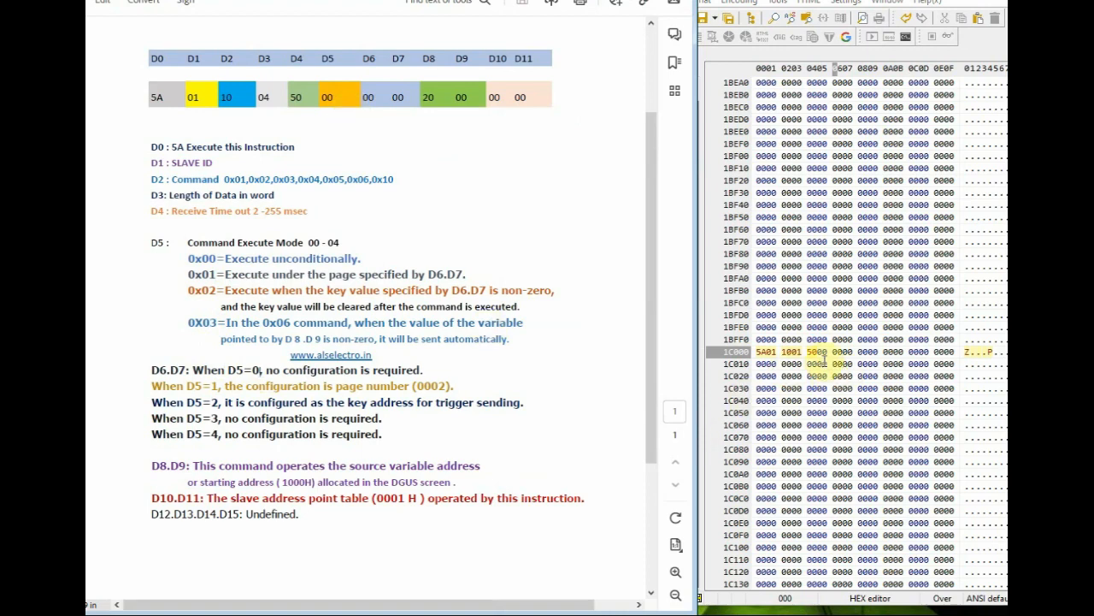
pyautogui.click(820, 352)
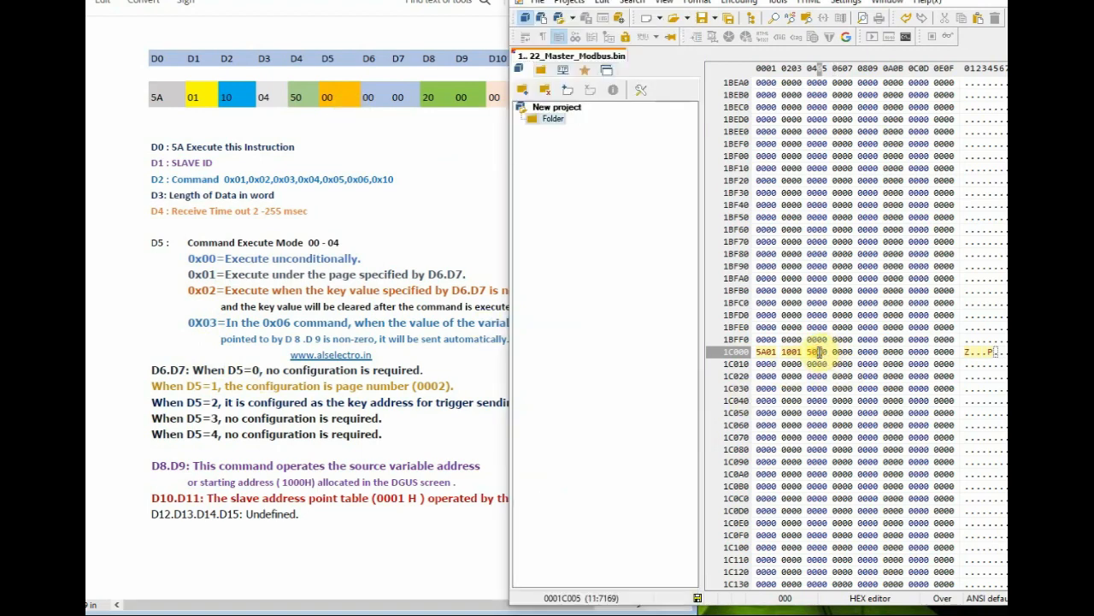
pyautogui.moveTo(831, 352); pyautogui.dragTo(851, 352)
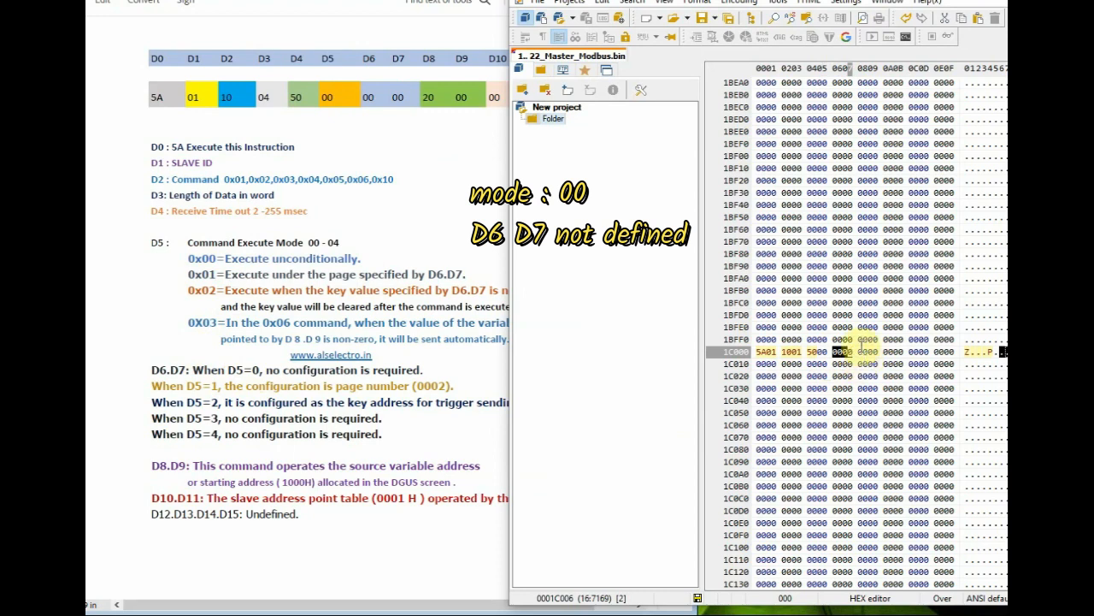
# Check the variable address on page 01 of the DGUS project and set D8–D9 to 2010 and D10–D11 to 0000 in the hex editor
pyautogui.click(486, 464)
pyautogui.moveTo(486, 463); pyautogui.dragTo(208, 449)
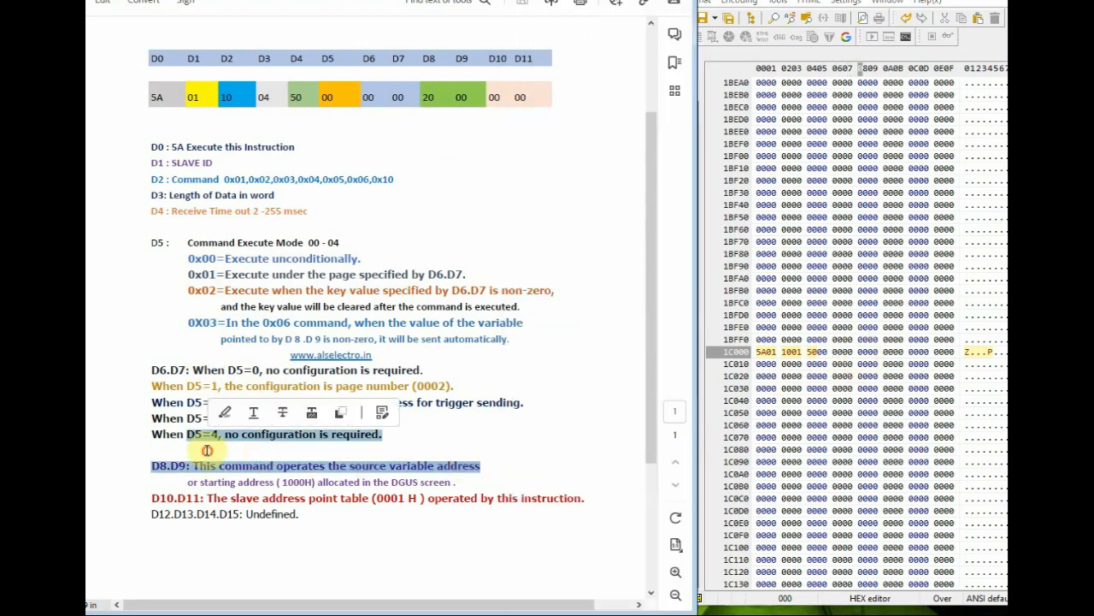
pyautogui.moveTo(589, 497); pyautogui.dragTo(208, 500)
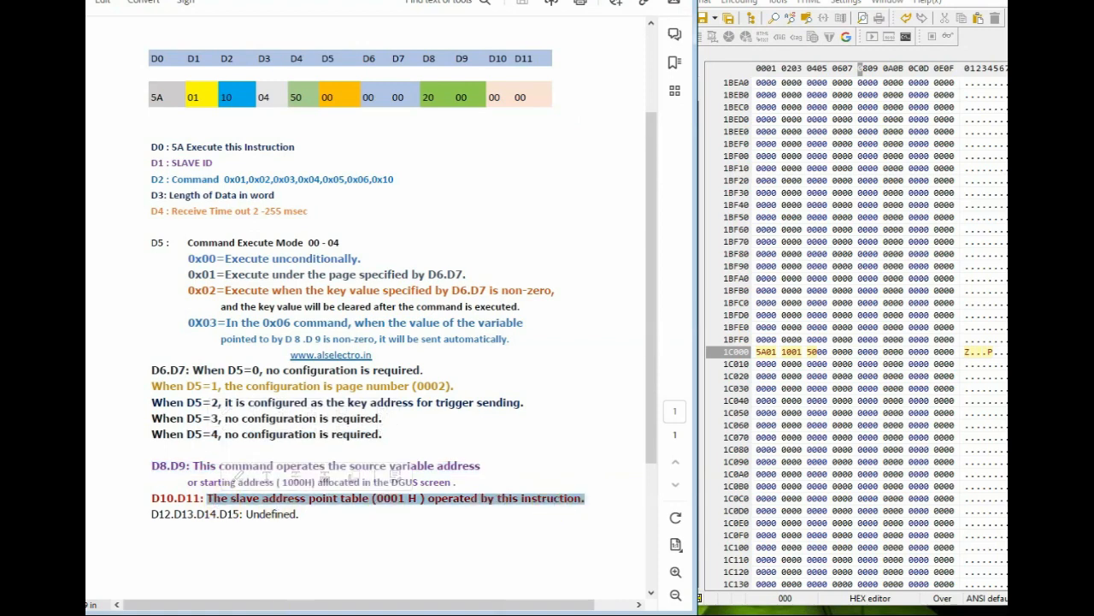
pyautogui.click(448, 614)
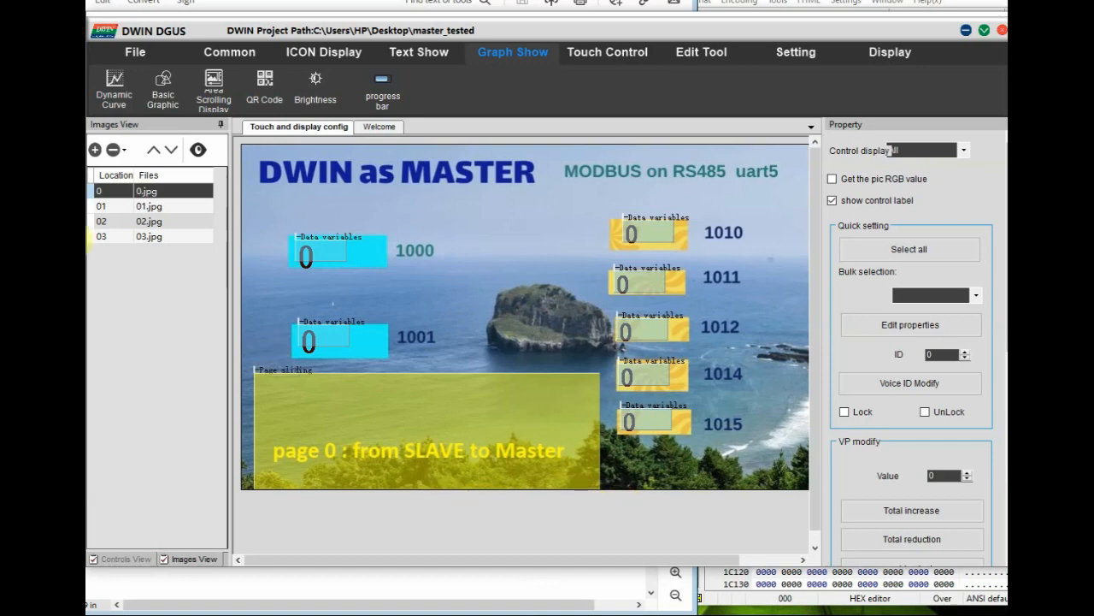
pyautogui.click(152, 210)
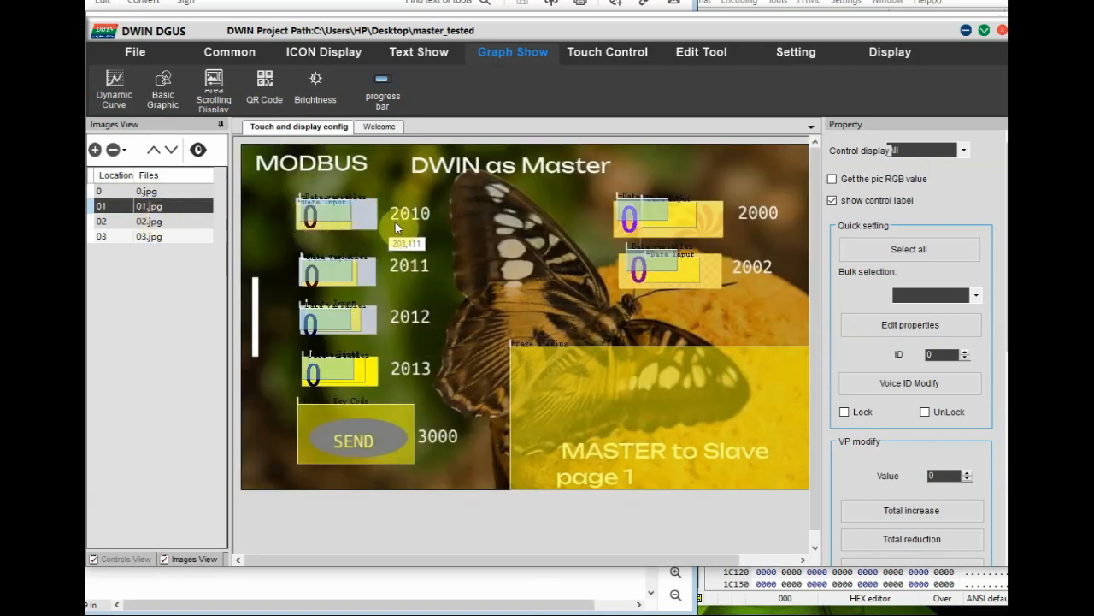
pyautogui.click(967, 31)
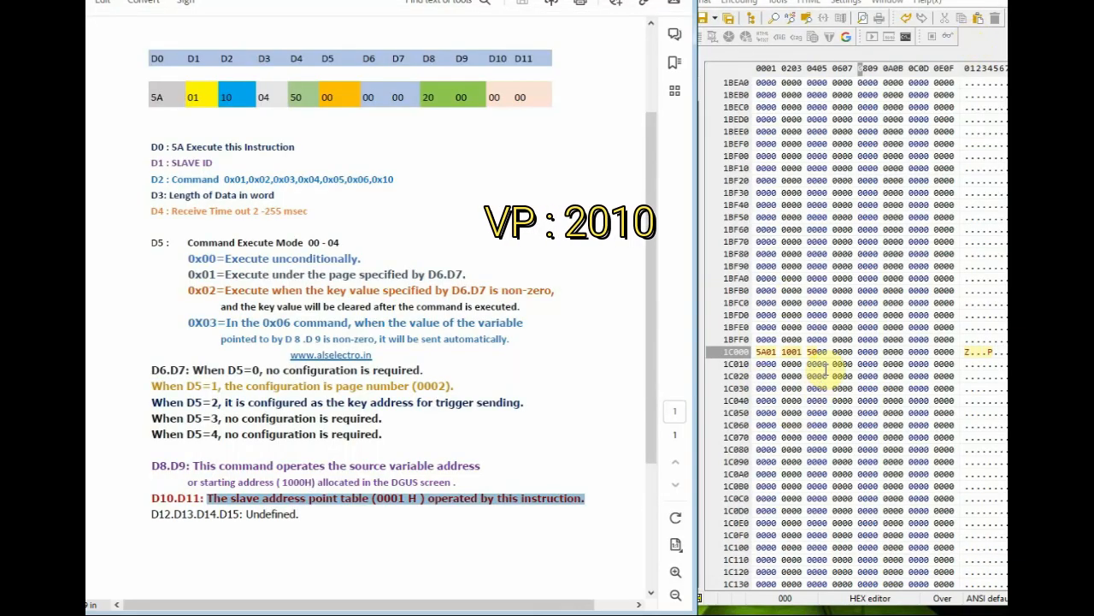
pyautogui.click(861, 351)
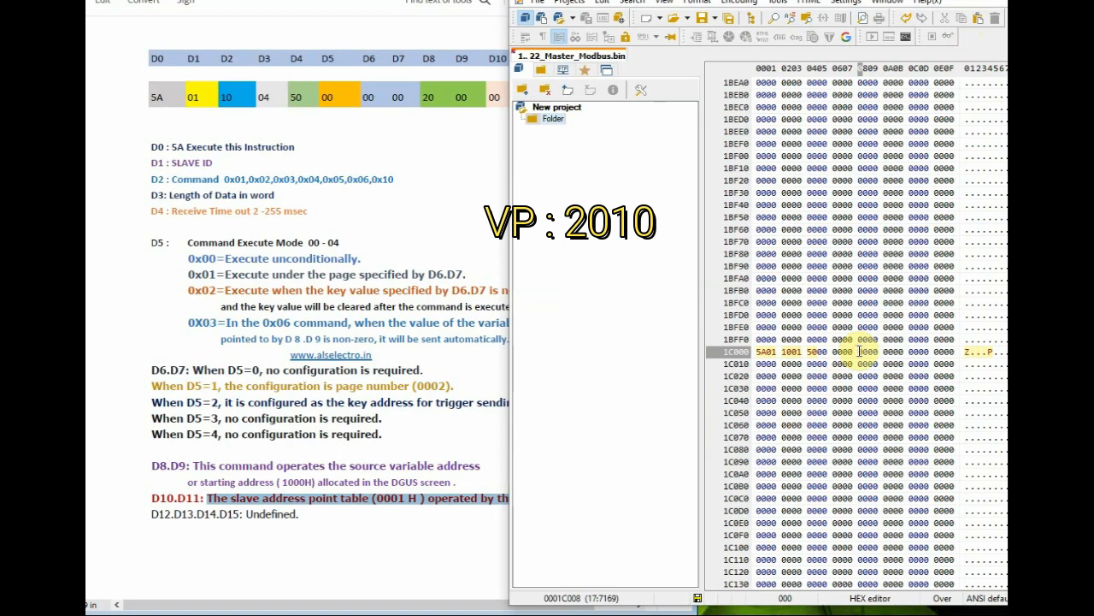
pyautogui.write('2010 ')
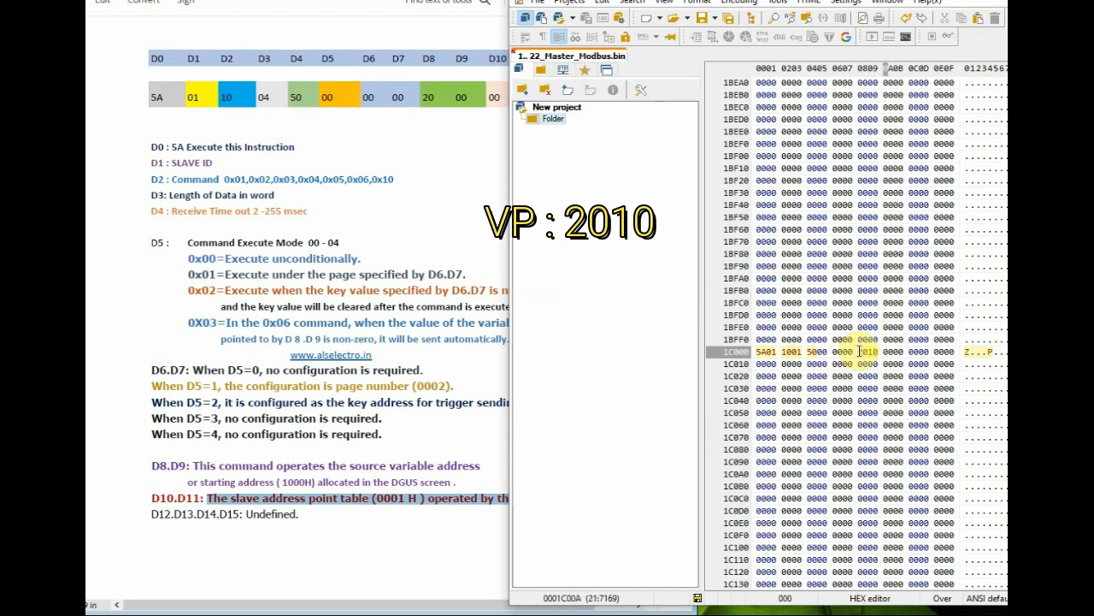
pyautogui.write('0000')
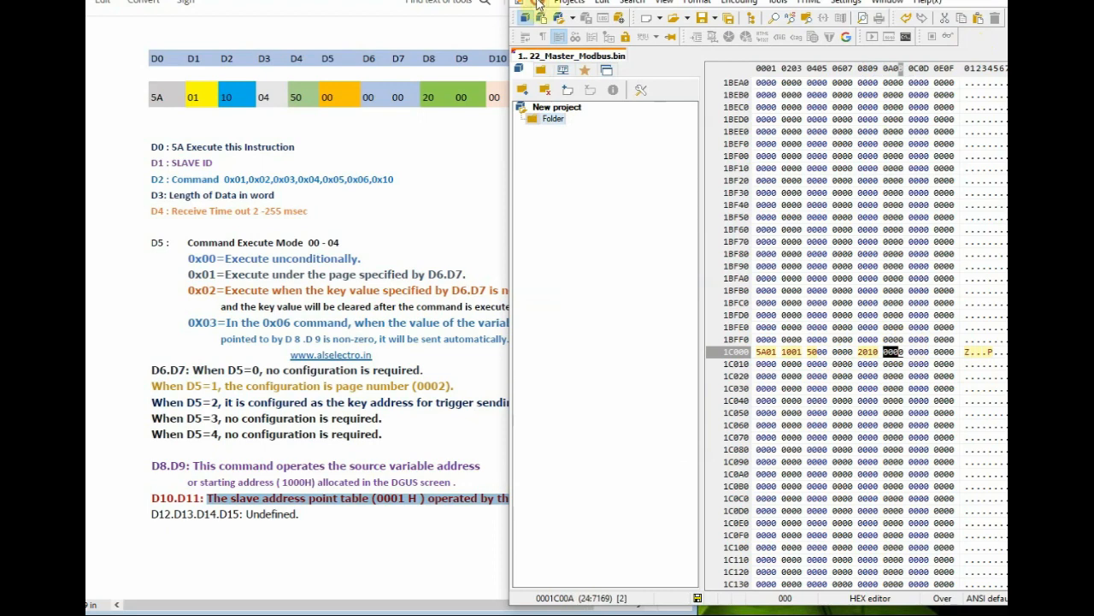
# Save the edited 22_Master_Modbus.bin, switch to DWIN DGUS and open its T5L Download tool
pyautogui.click(538, 4)
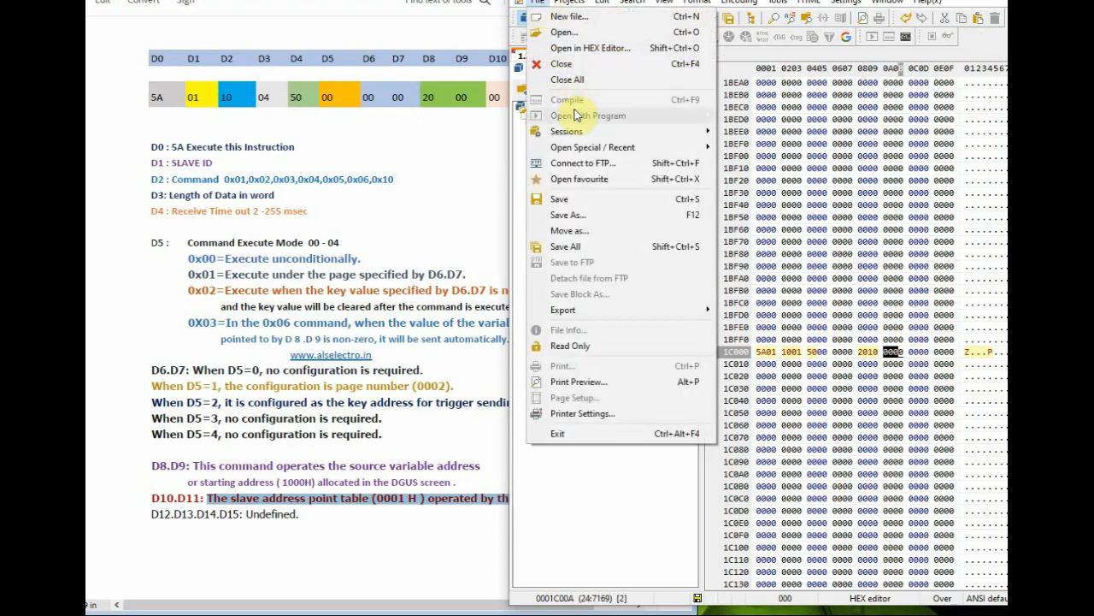
pyautogui.click(567, 200)
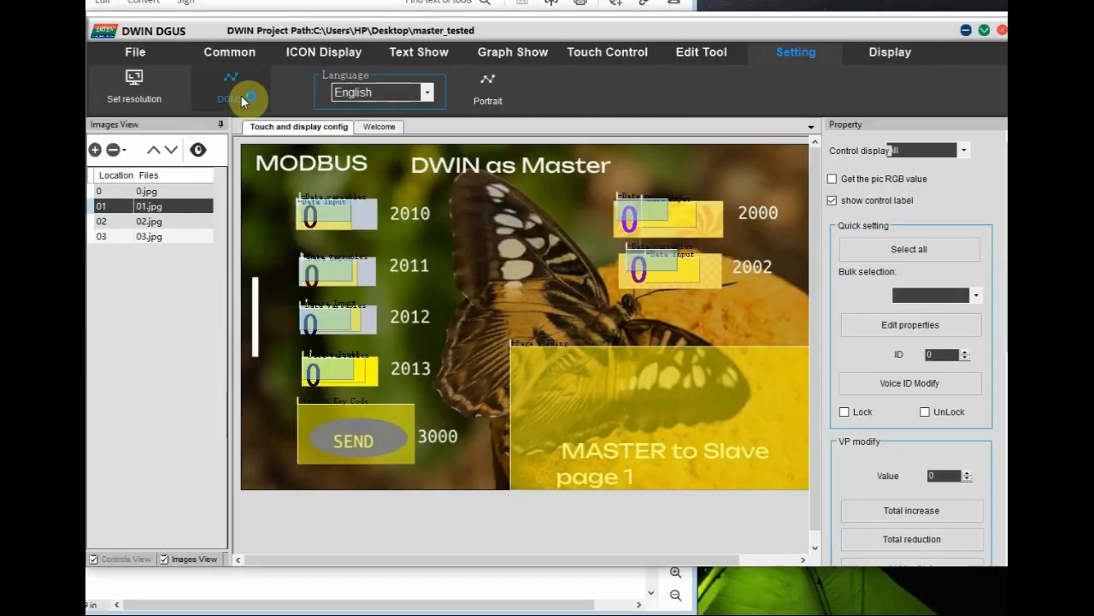
pyautogui.click(242, 101)
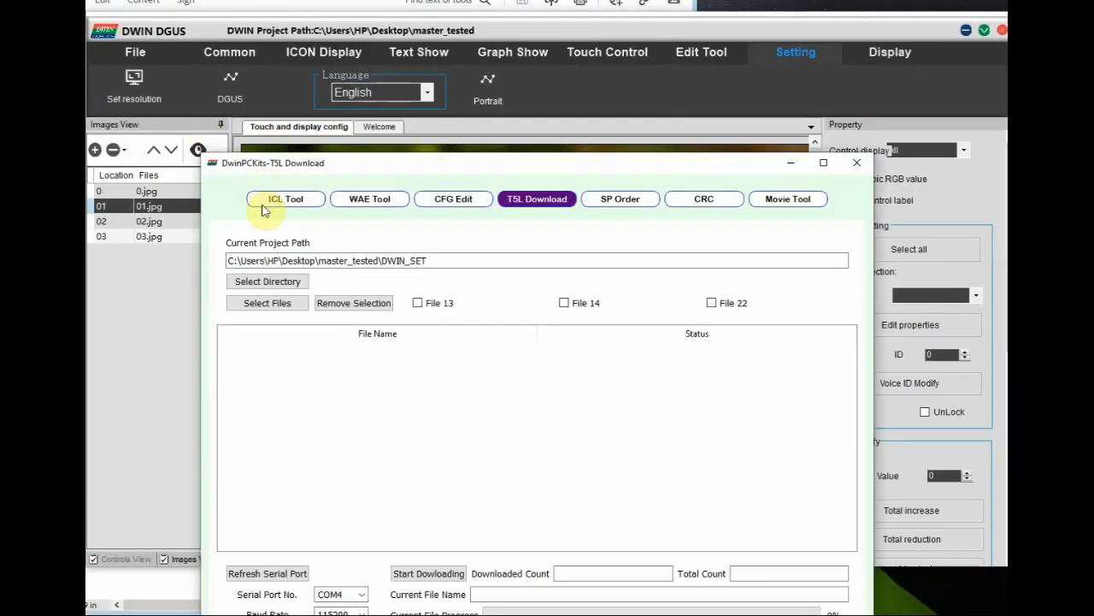
pyautogui.moveTo(523, 165); pyautogui.dragTo(513, 79)
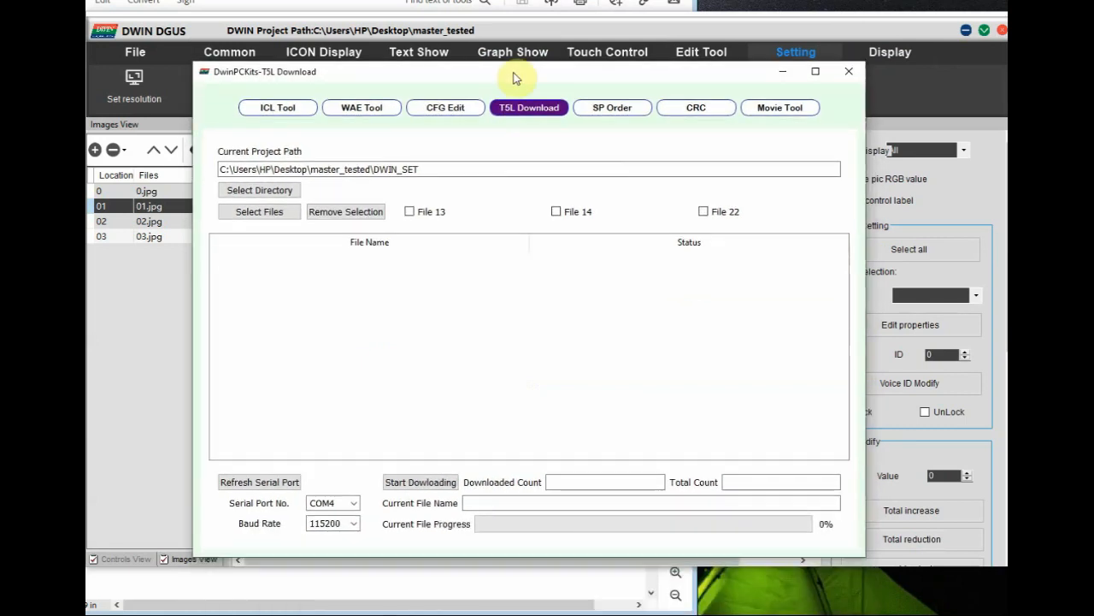
# Add 22_Master_Modbus.bin from the Desktop to the list of files for download
pyautogui.click(258, 211)
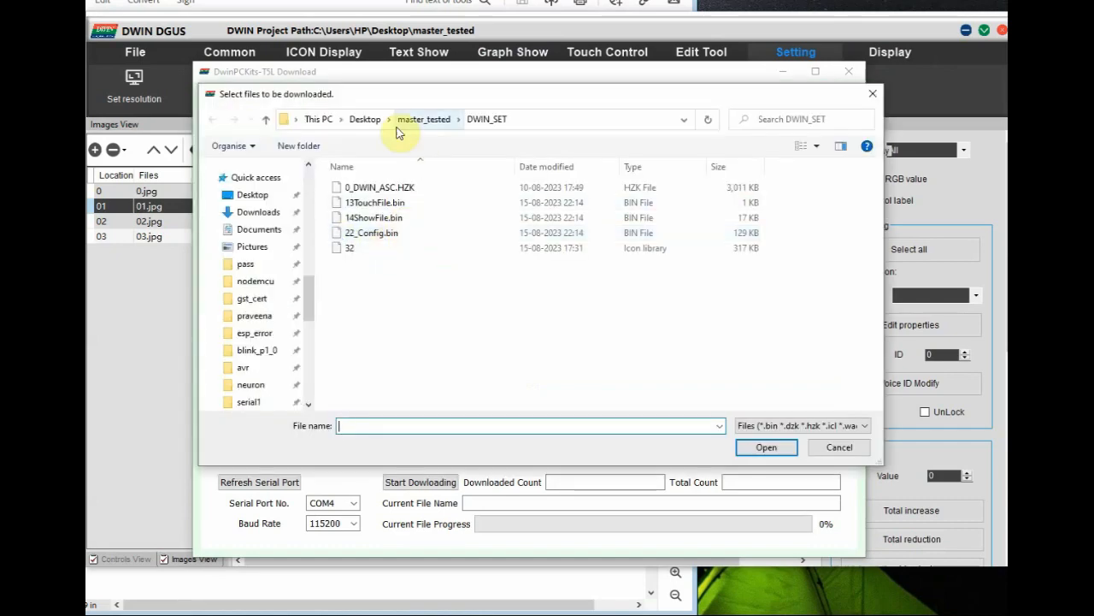
pyautogui.click(363, 118)
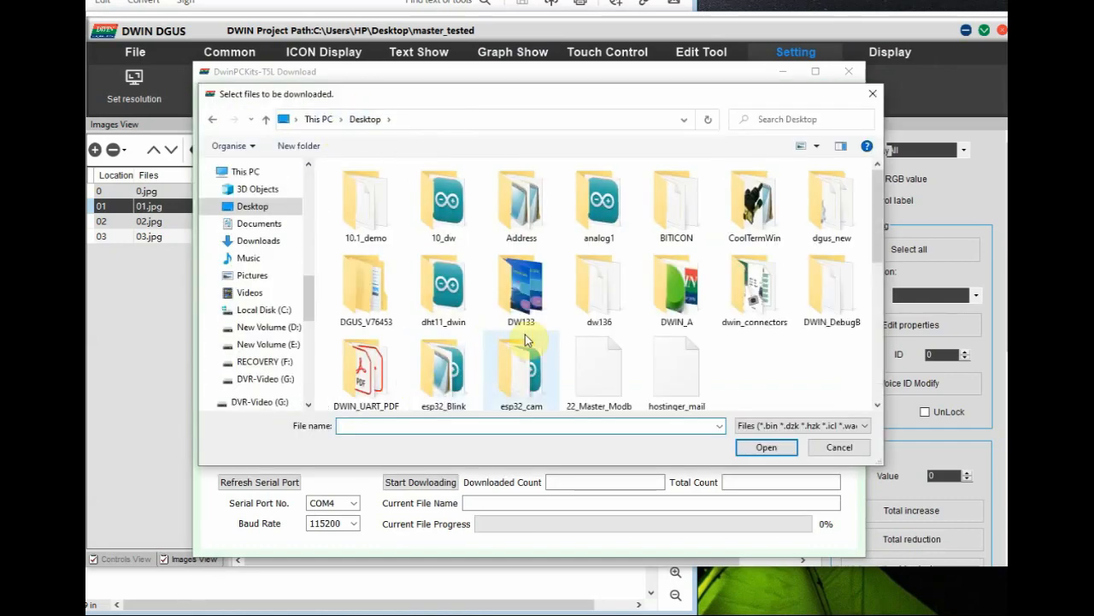
pyautogui.scroll(-1, 443, 367)
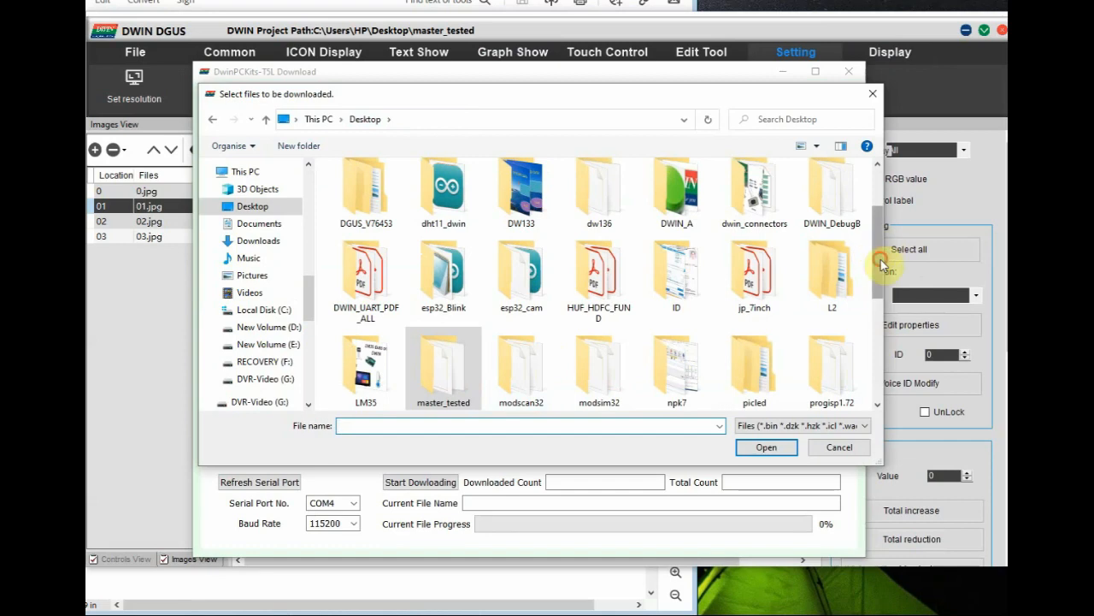
pyautogui.moveTo(877, 256); pyautogui.dragTo(873, 395)
pyautogui.click(838, 275)
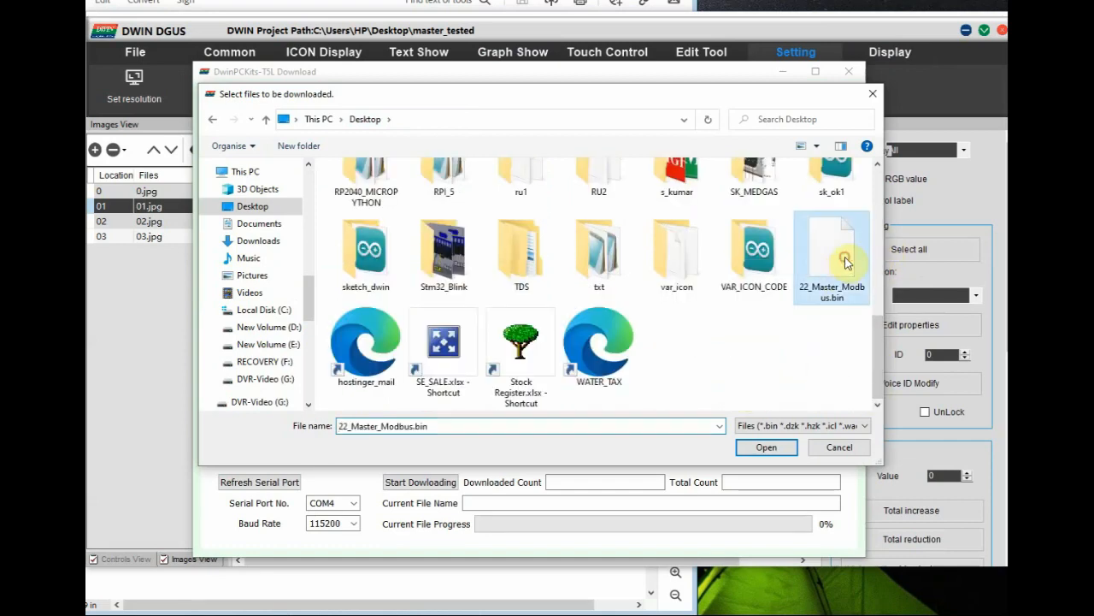
pyautogui.click(766, 448)
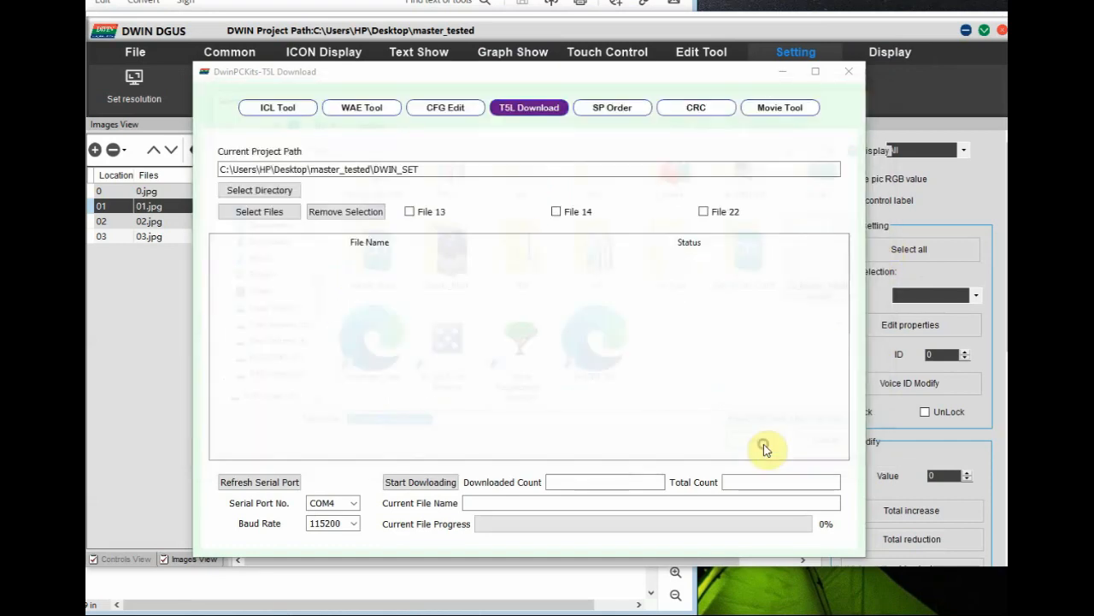
# Set the serial port to COM6, check it against the CH340 adapter in Device Manager, and download the 22 file to the display
pyautogui.click(353, 505)
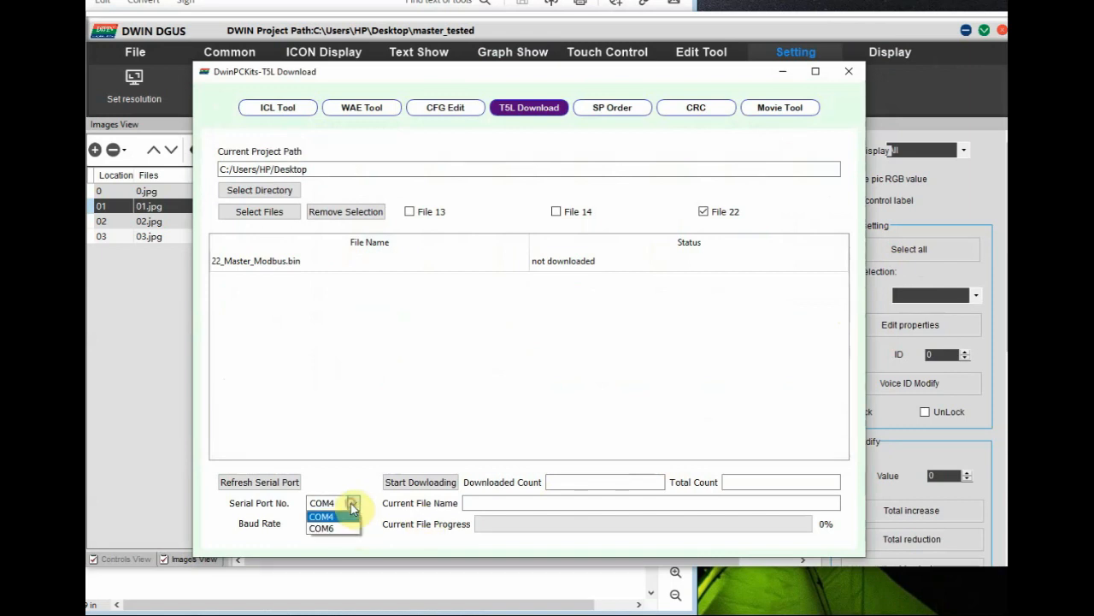
pyautogui.click(324, 522)
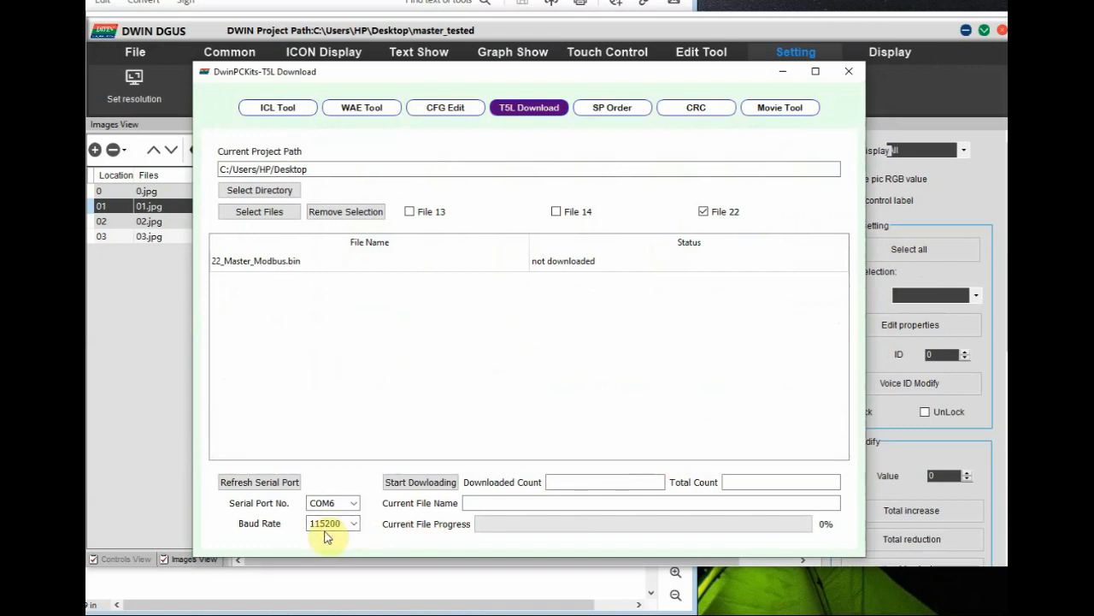
pyautogui.click(376, 614)
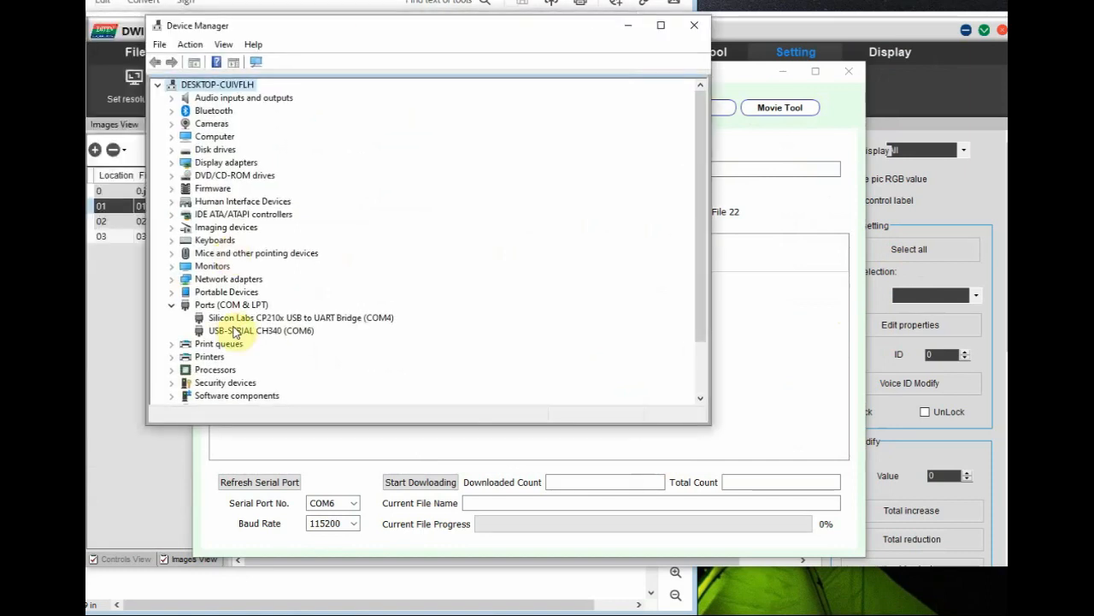
pyautogui.click(243, 331)
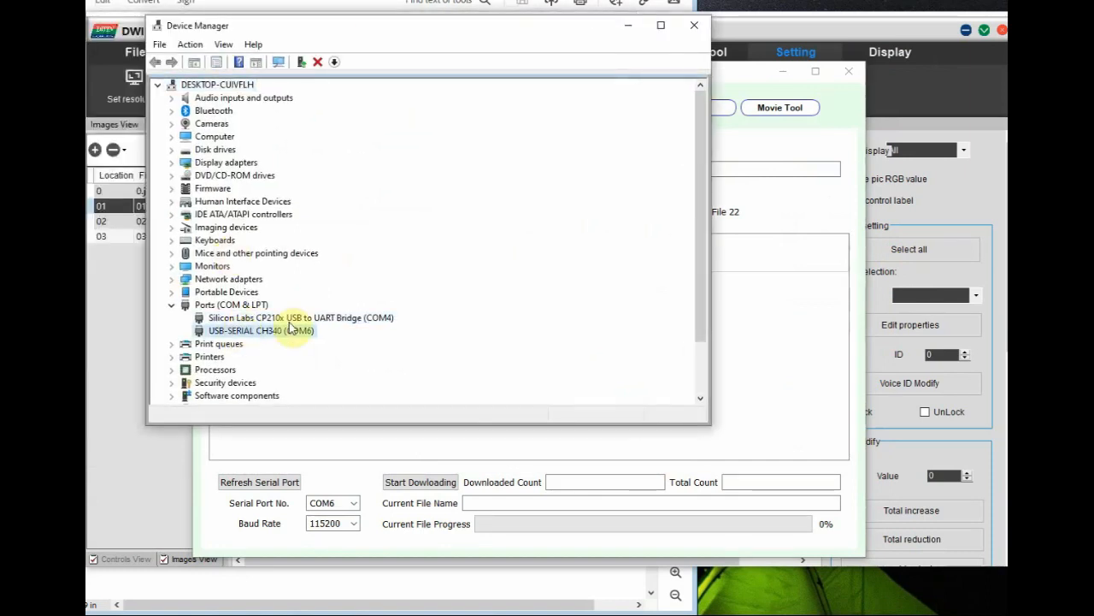
pyautogui.click(628, 25)
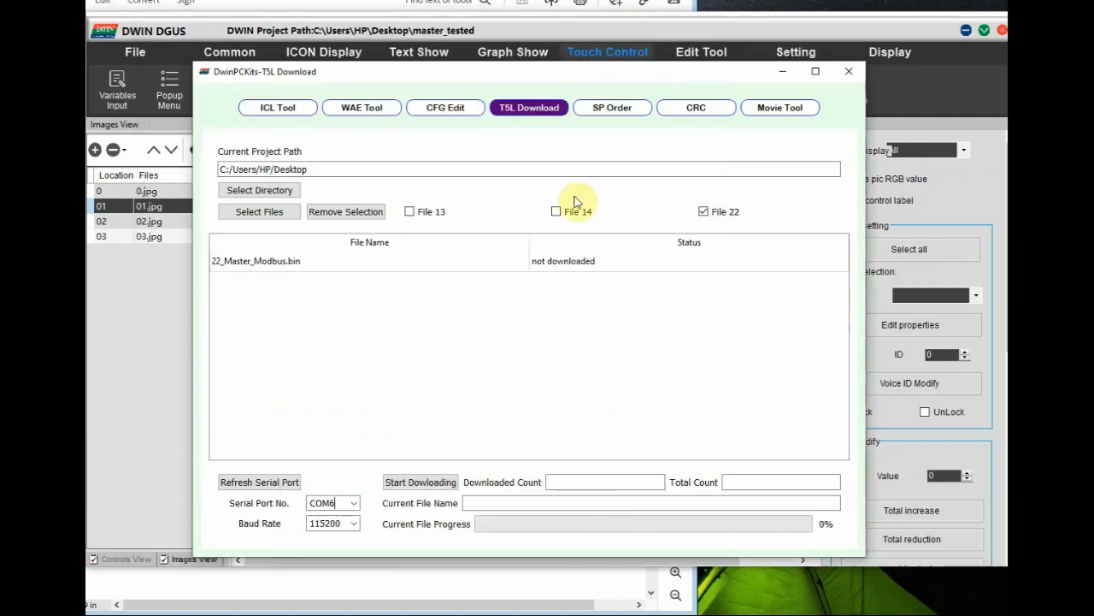
pyautogui.click(411, 482)
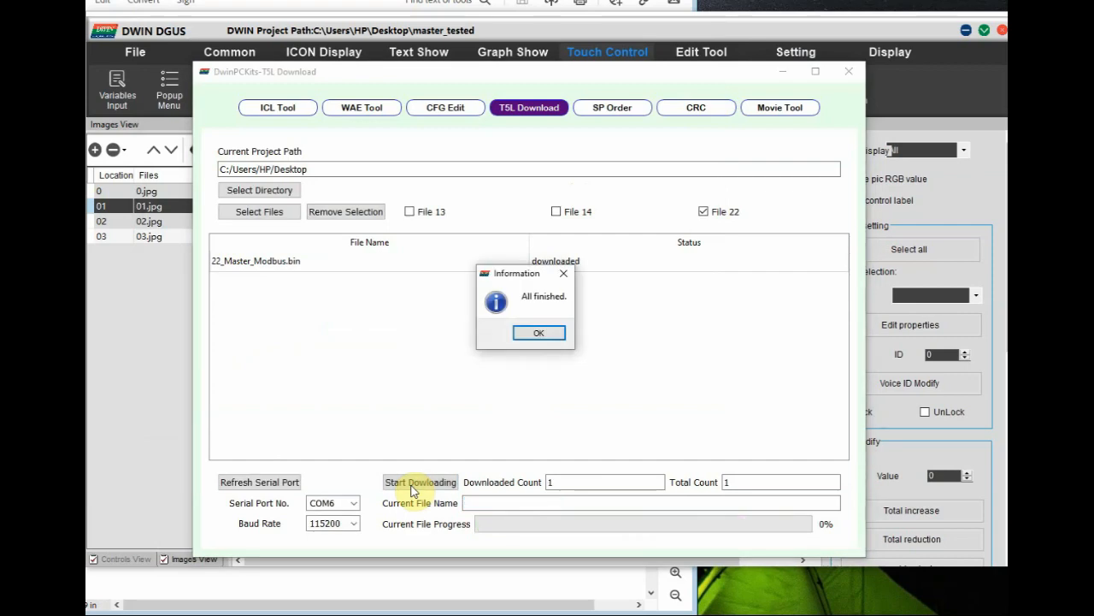
pyautogui.click(536, 334)
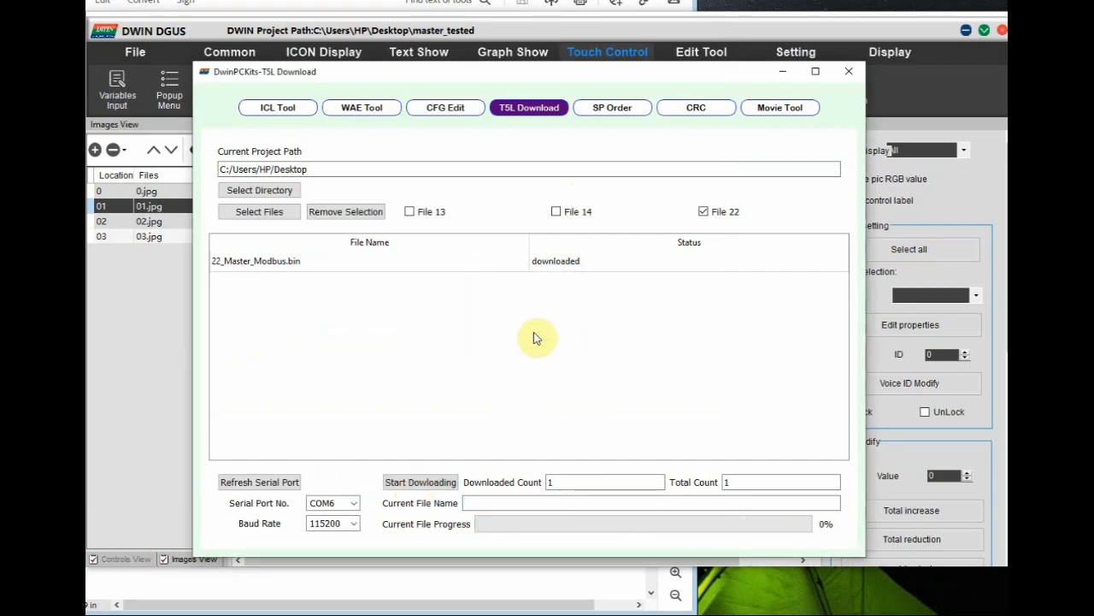
# View the pyModSlave project page on SourceForge and switch to the pyModSlave application
pyautogui.click(486, 612)
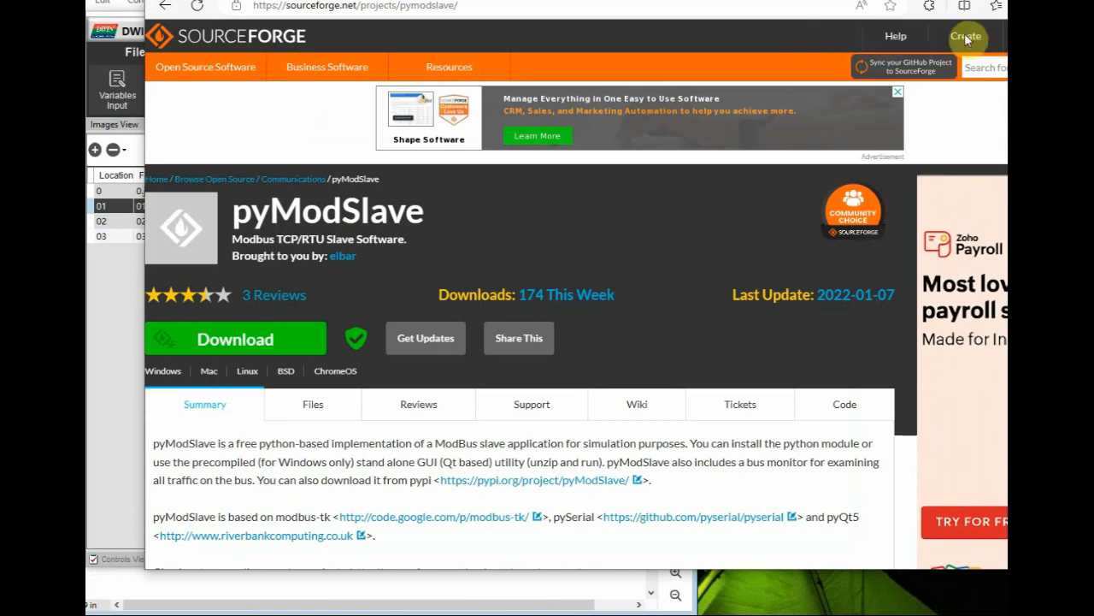
pyautogui.click(1005, 2)
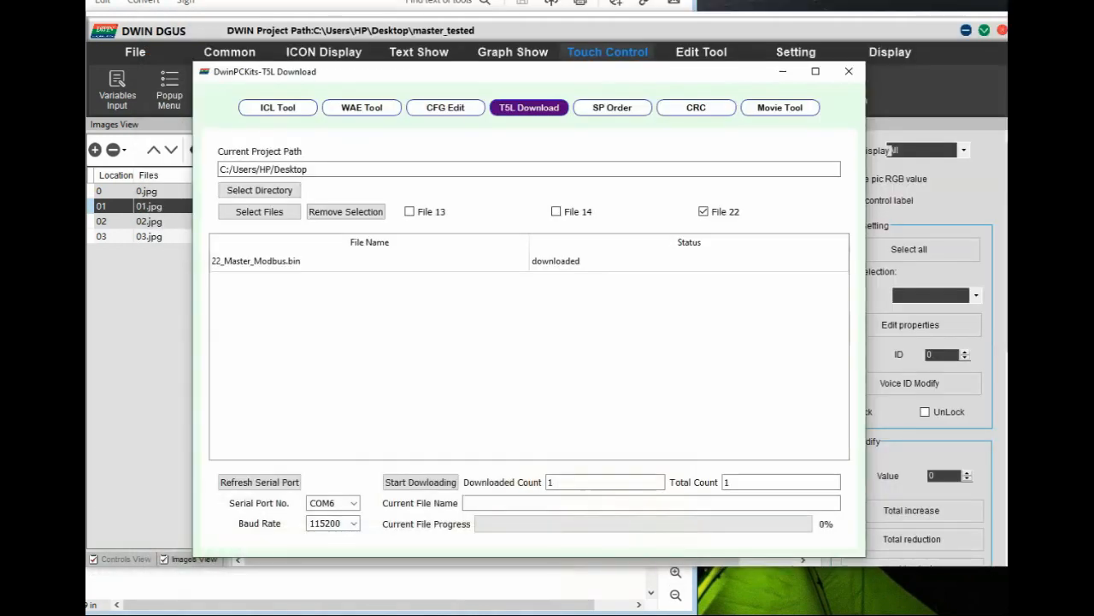
pyautogui.press('super+e')
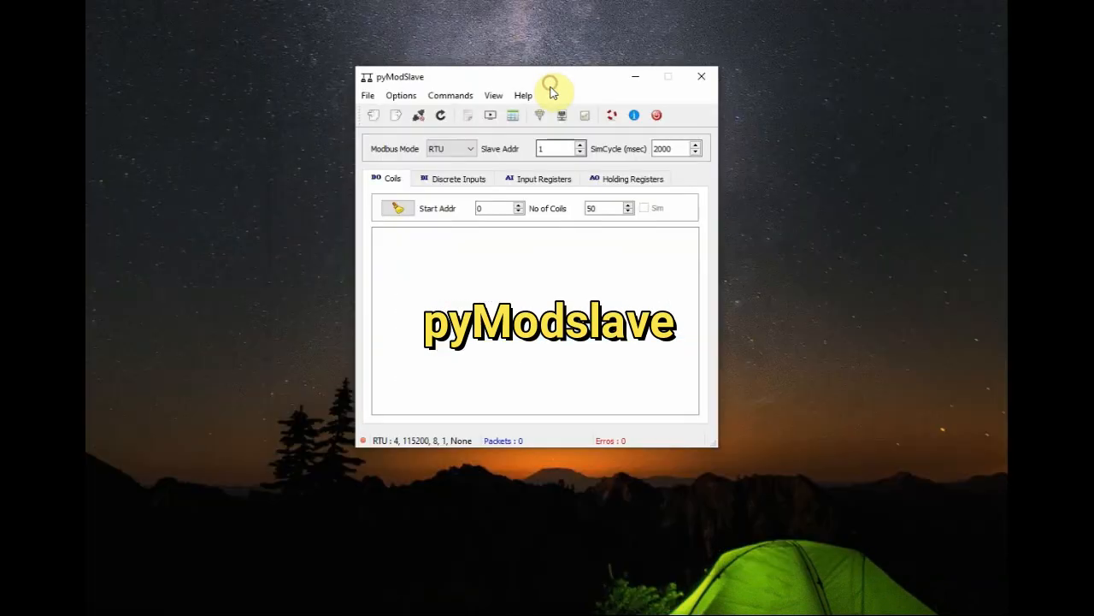
# Check the CP210x port in Device Manager and accept the Modbus RTU settings: COM 4, 115200 baud, 8 data bits, 1 stop bit, no parity
pyautogui.click(400, 97)
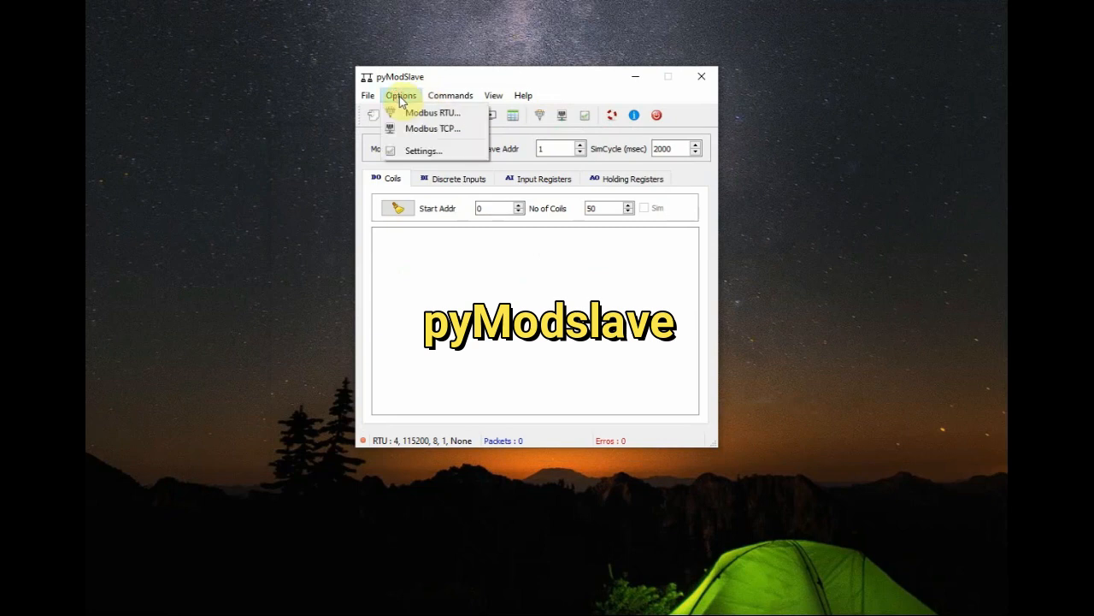
pyautogui.click(413, 112)
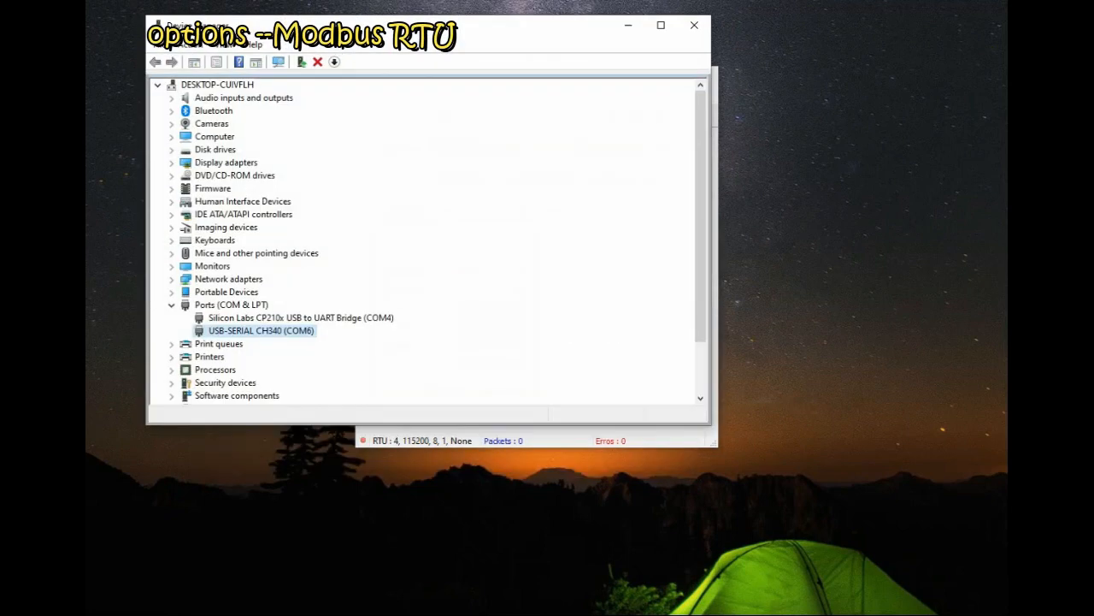
pyautogui.click(313, 319)
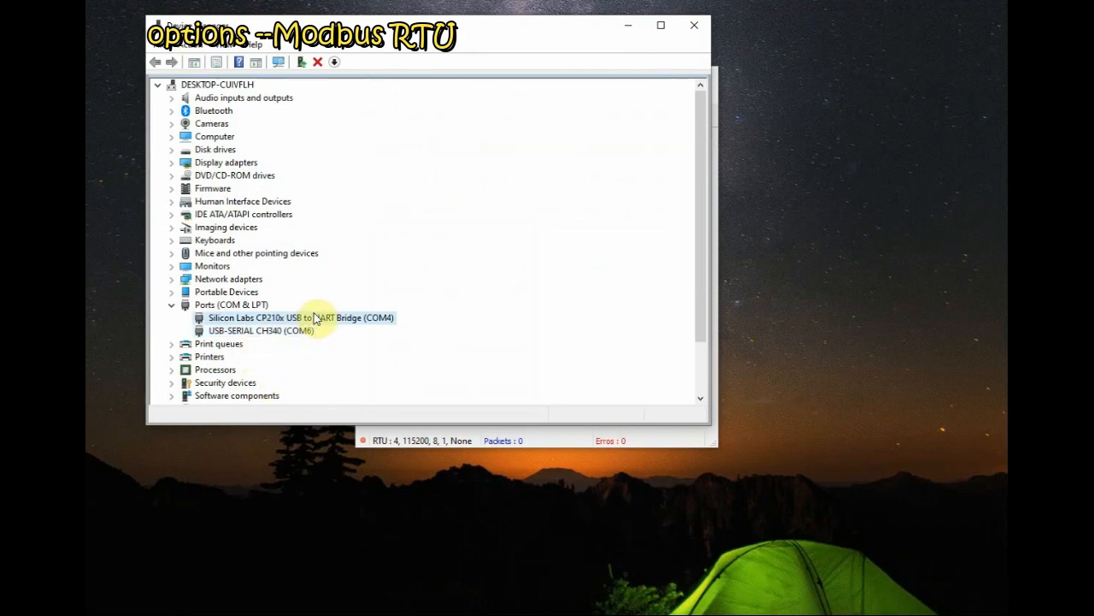
pyautogui.click(631, 25)
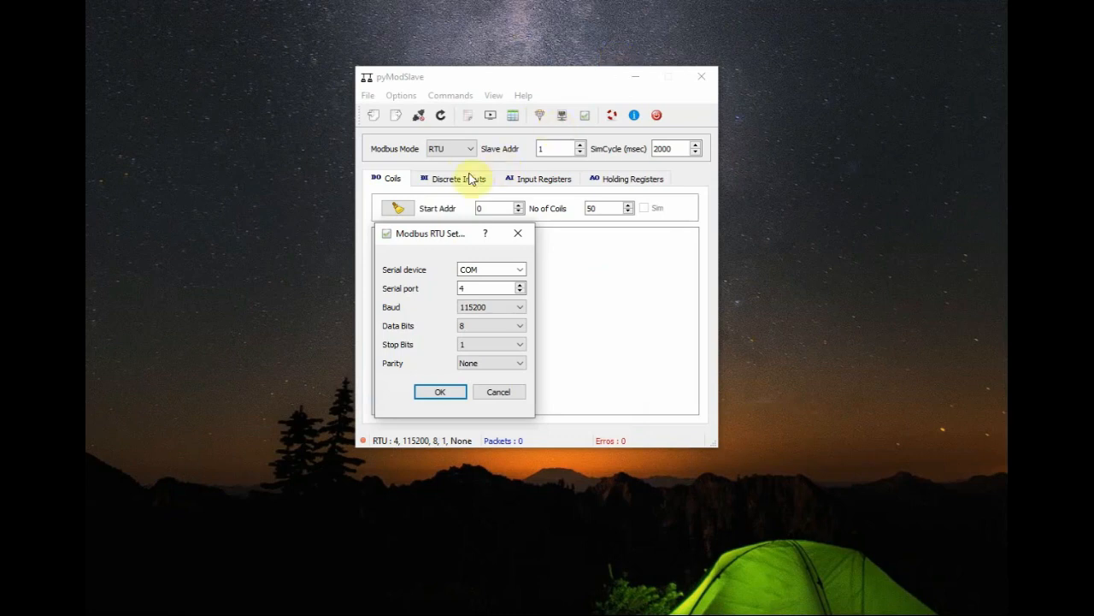
pyautogui.click(493, 309)
pyautogui.click(492, 310)
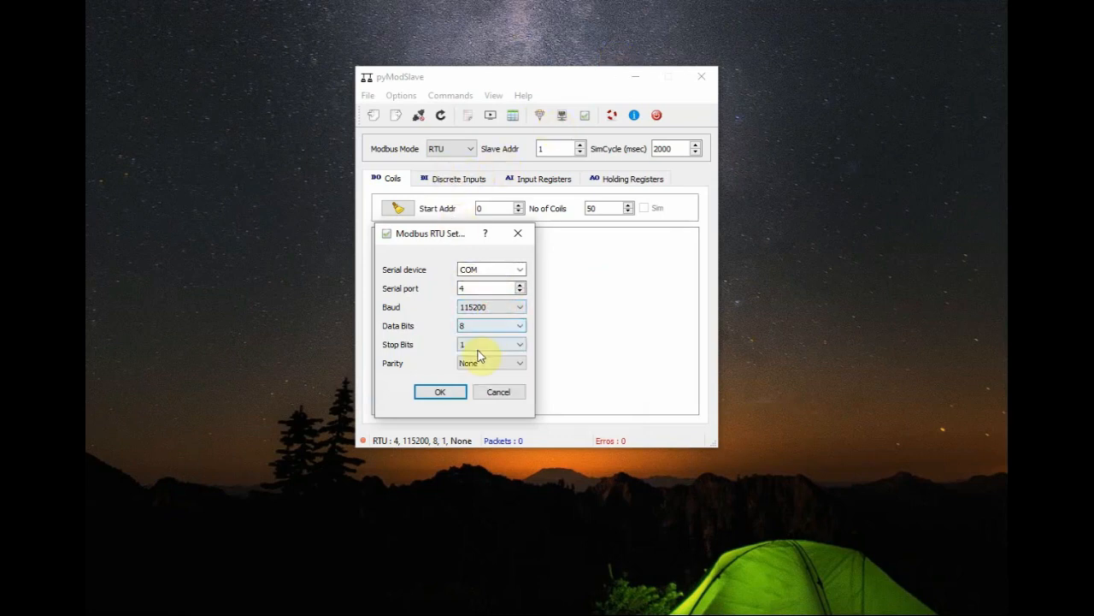
pyautogui.click(442, 392)
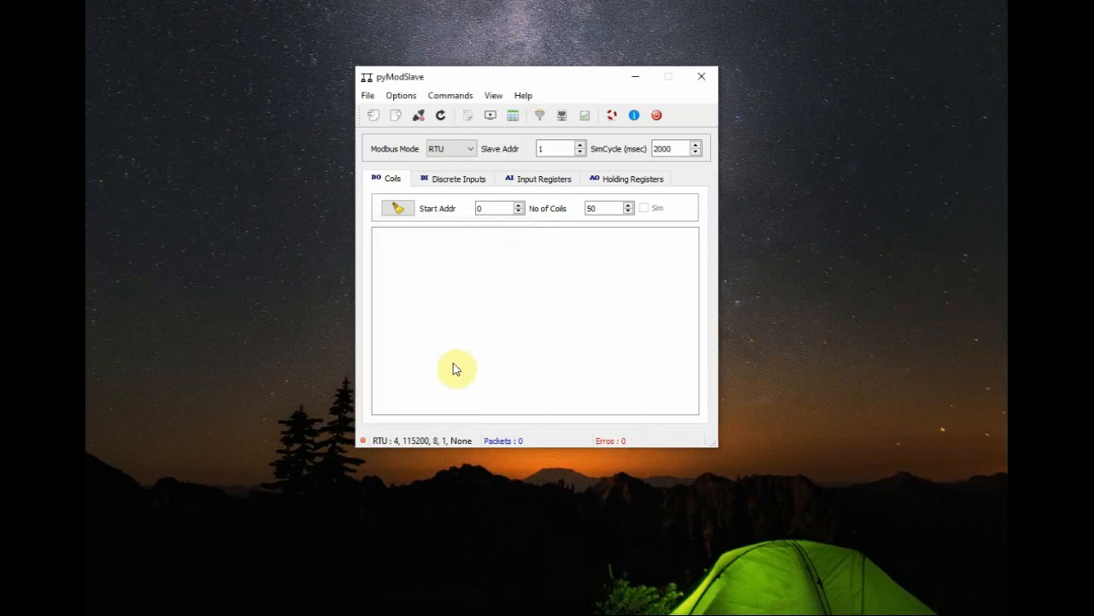
# Keep the Modbus mode on RTU and configure the holding registers with start address 0 and 10 registers
pyautogui.click(470, 149)
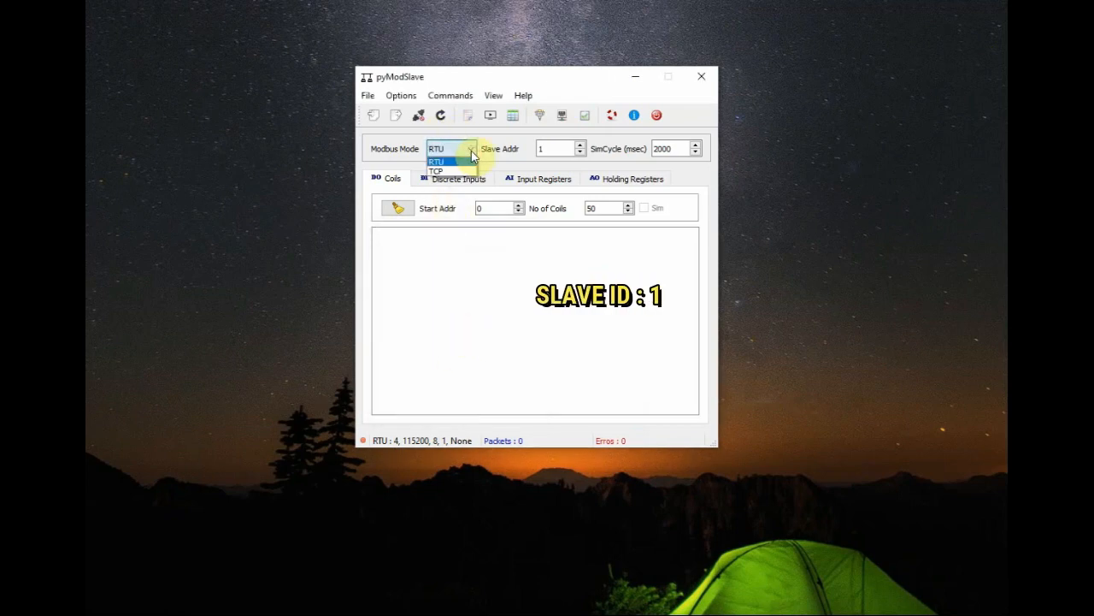
pyautogui.click(440, 162)
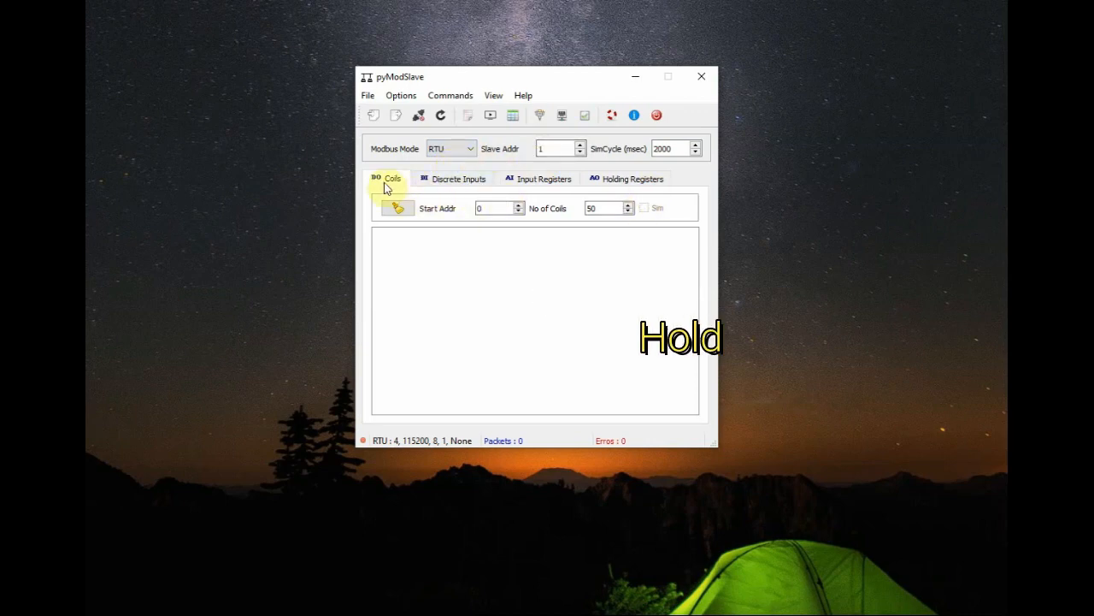
pyautogui.click(611, 183)
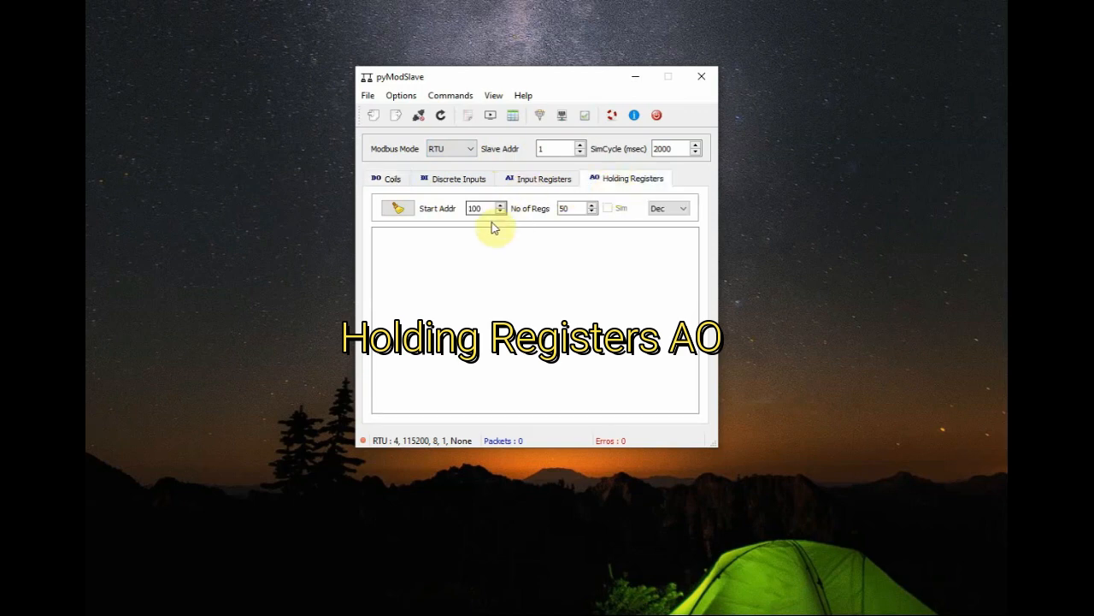
pyautogui.moveTo(484, 210); pyautogui.dragTo(449, 215)
pyautogui.write('0')
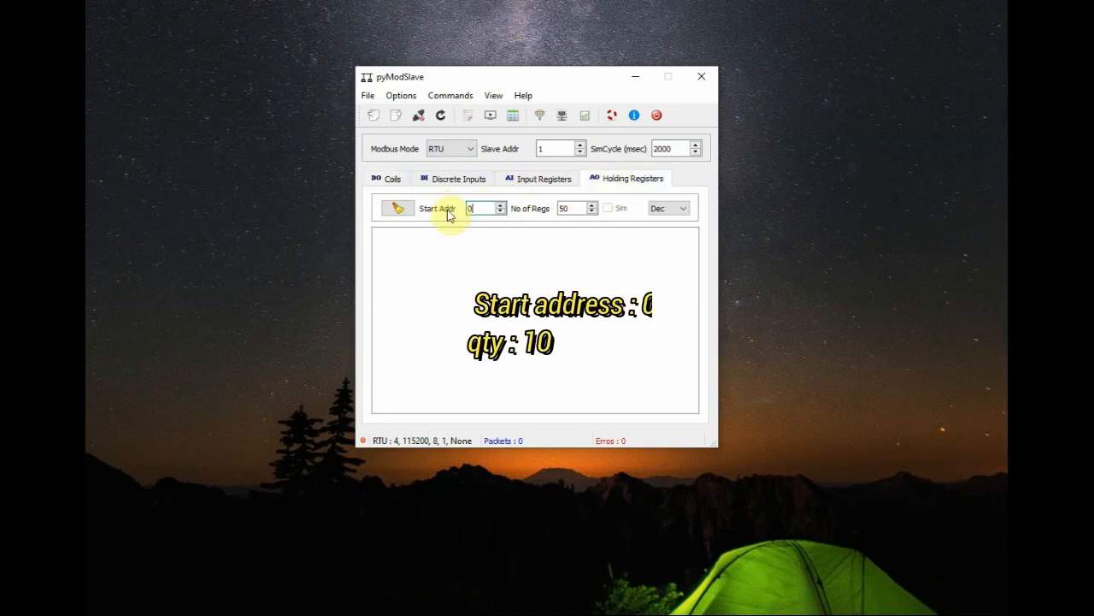
pyautogui.moveTo(575, 208); pyautogui.dragTo(557, 208)
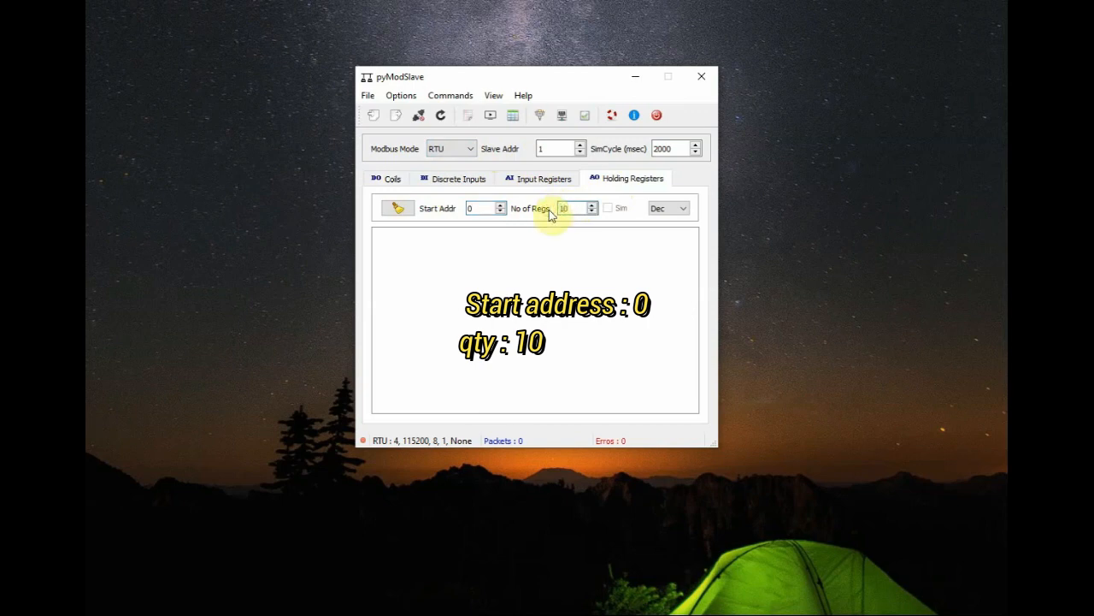
pyautogui.write('10')
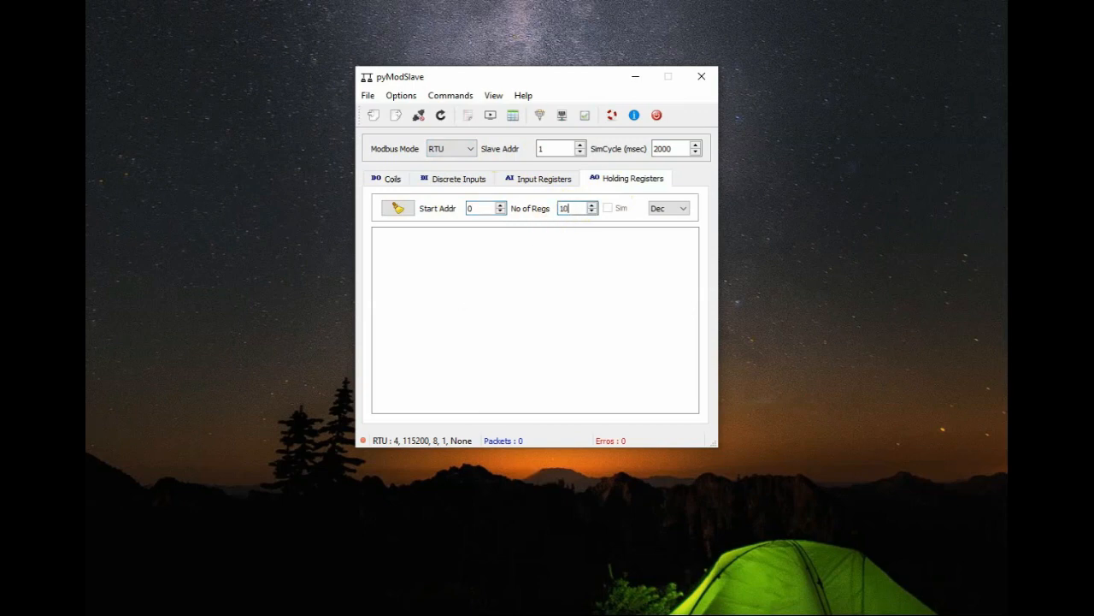
# Connect the Modbus slave, show the register table headers and inspect the value in holding register 0
pyautogui.hotkey('alt', 'Tab')
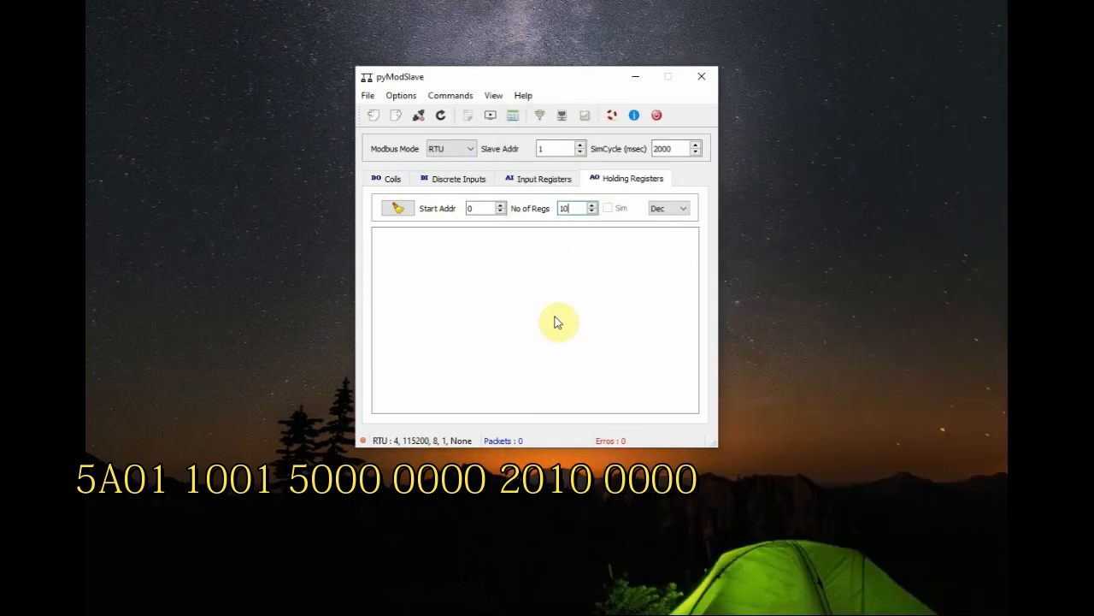
pyautogui.click(419, 115)
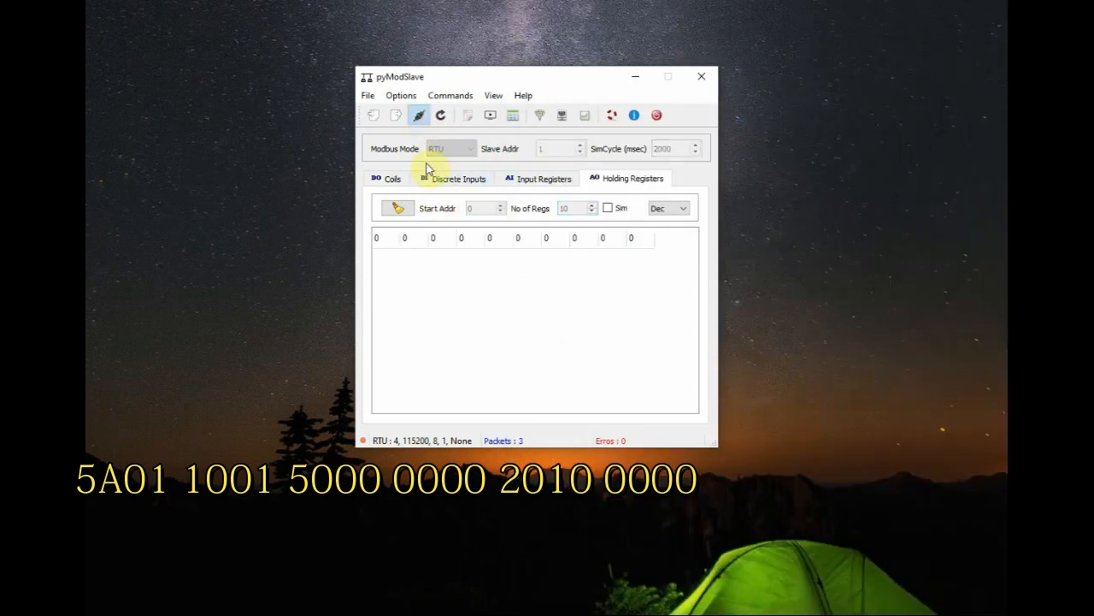
pyautogui.click(513, 115)
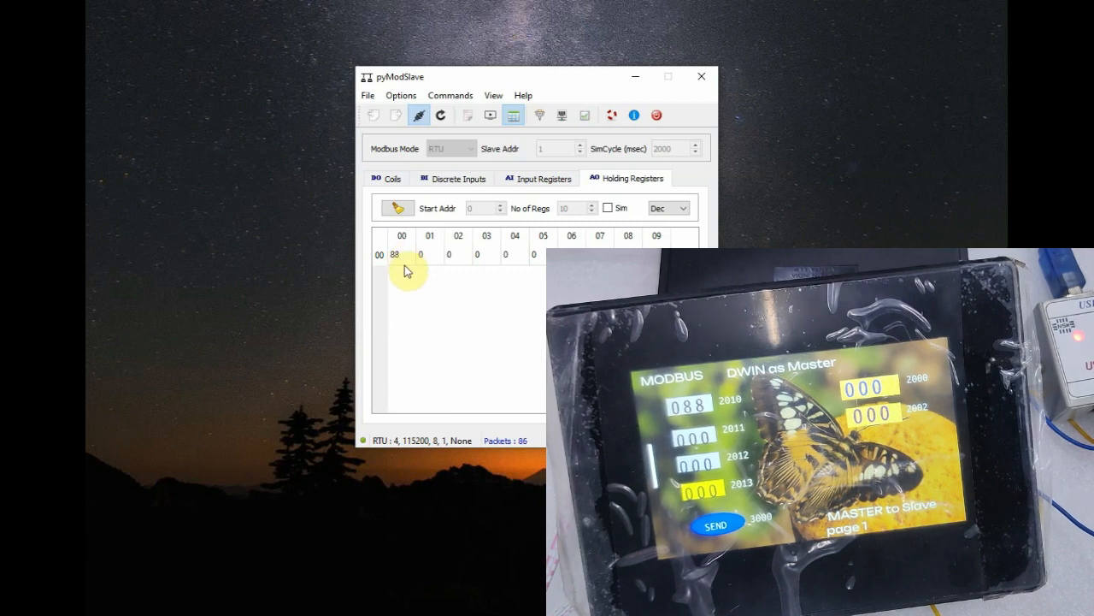
pyautogui.click(398, 254)
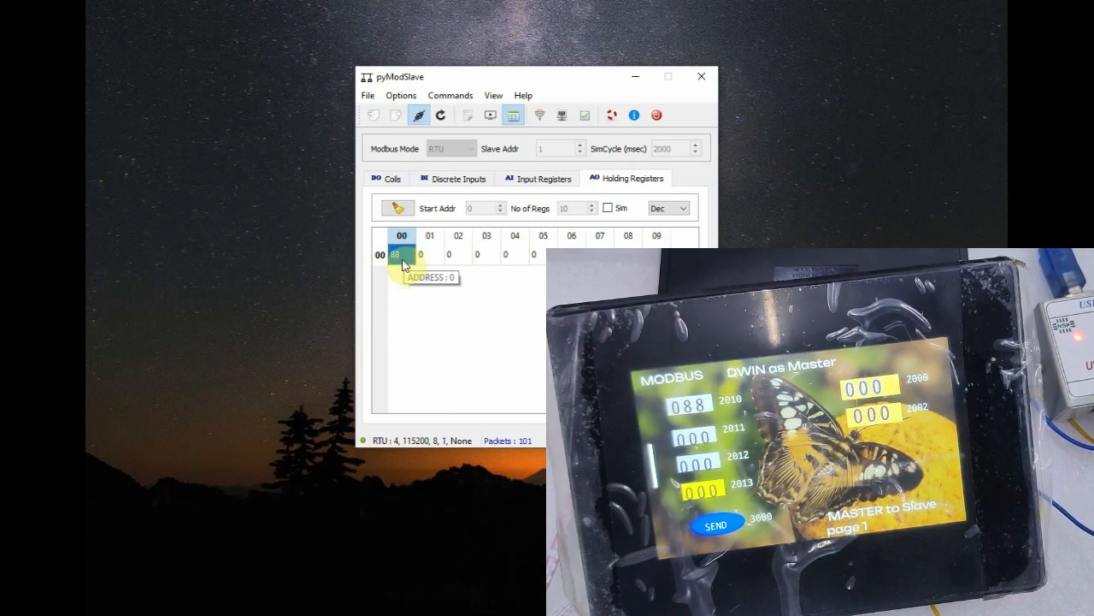
# Inspect holding register 0 in pyModSlave while values are sent from the DWIN display
pyautogui.click(403, 264)
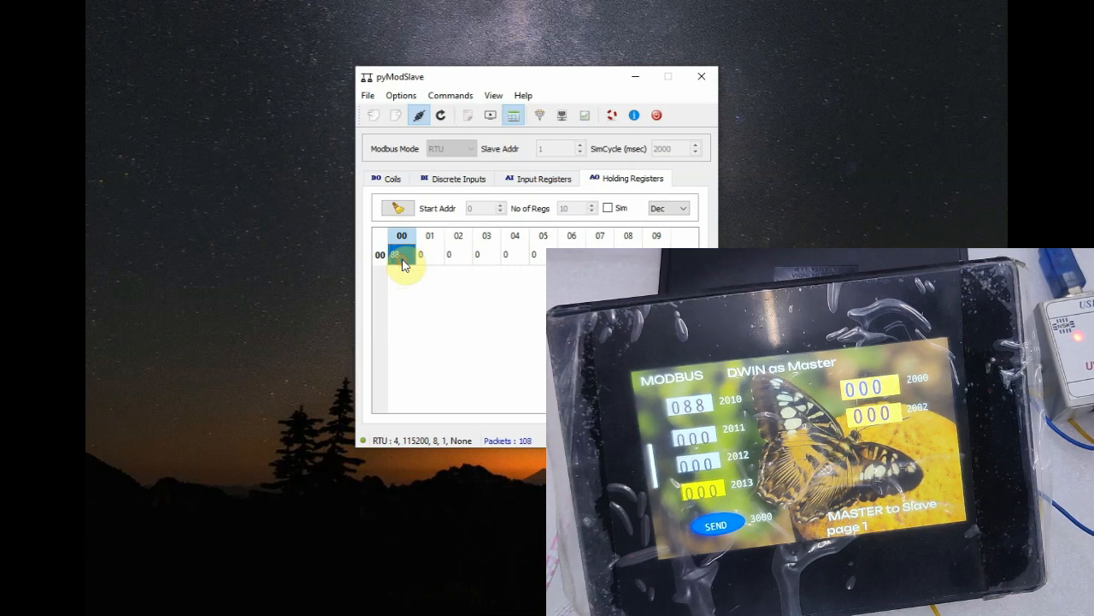
pyautogui.write('55')
pyautogui.click(413, 308)
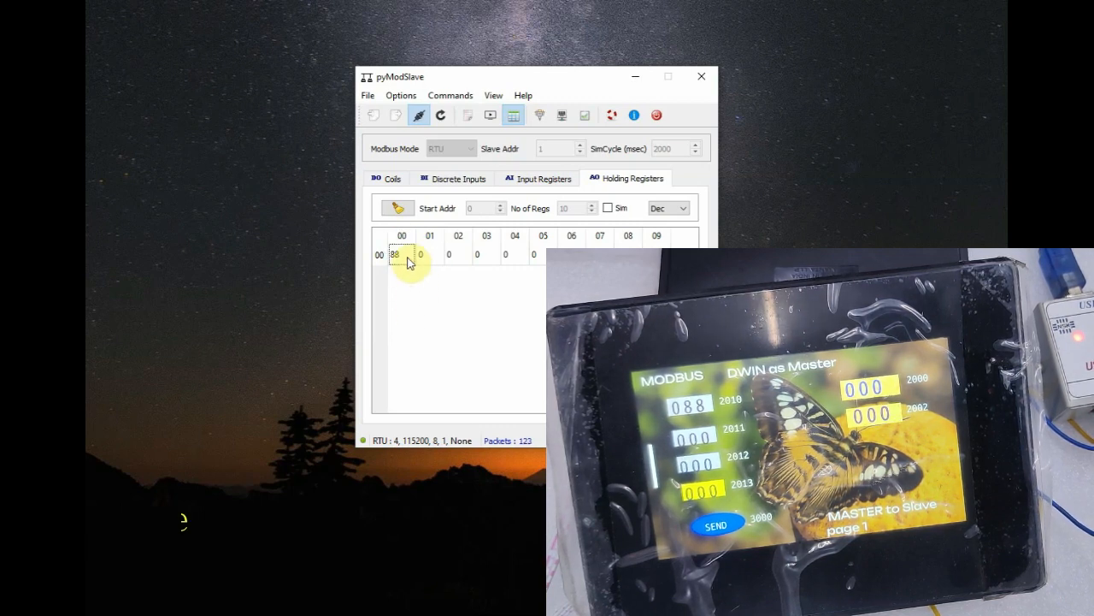
pyautogui.click(401, 261)
pyautogui.write('11')
pyautogui.click(408, 289)
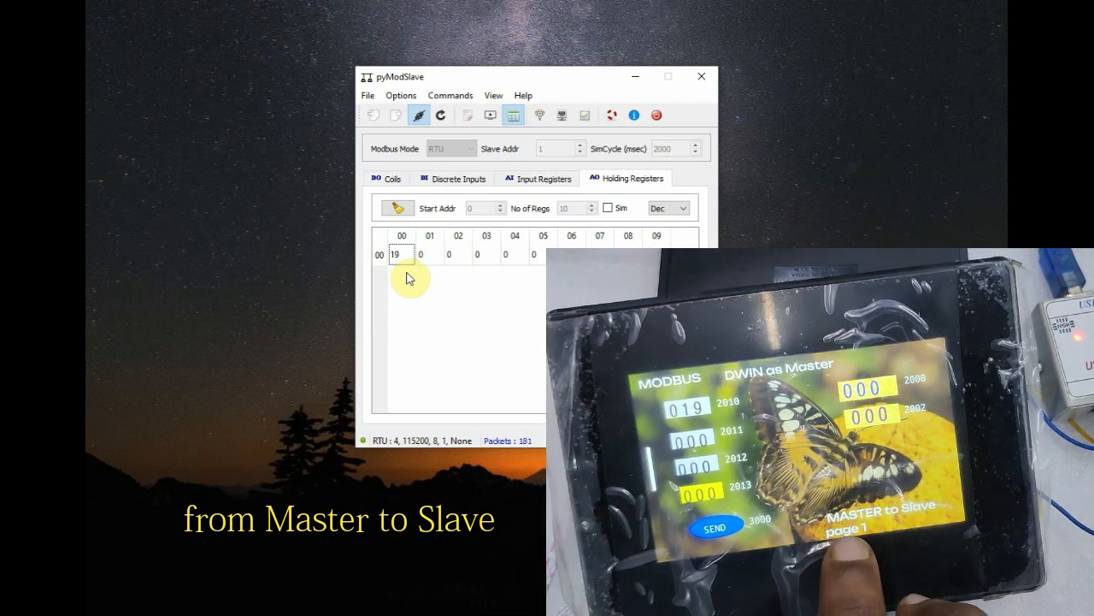
pyautogui.click(404, 259)
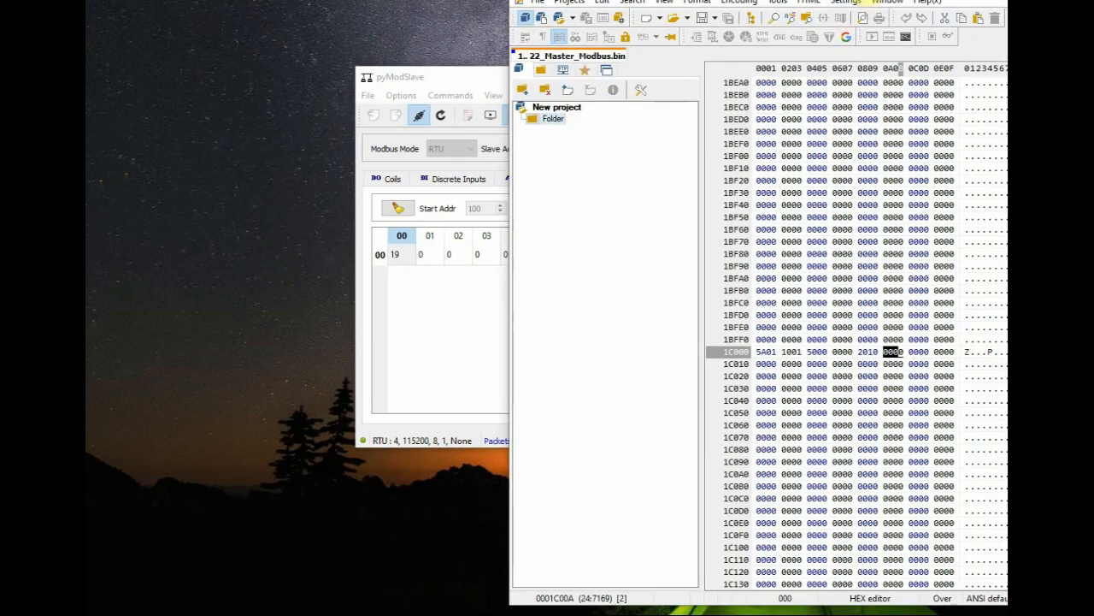
# Switch to 22_Master_Modbus.bin in the hex editor beside the Modbus commands PDF and highlight the D3 data-length description
pyautogui.moveTo(874, 0); pyautogui.dragTo(837, 0)
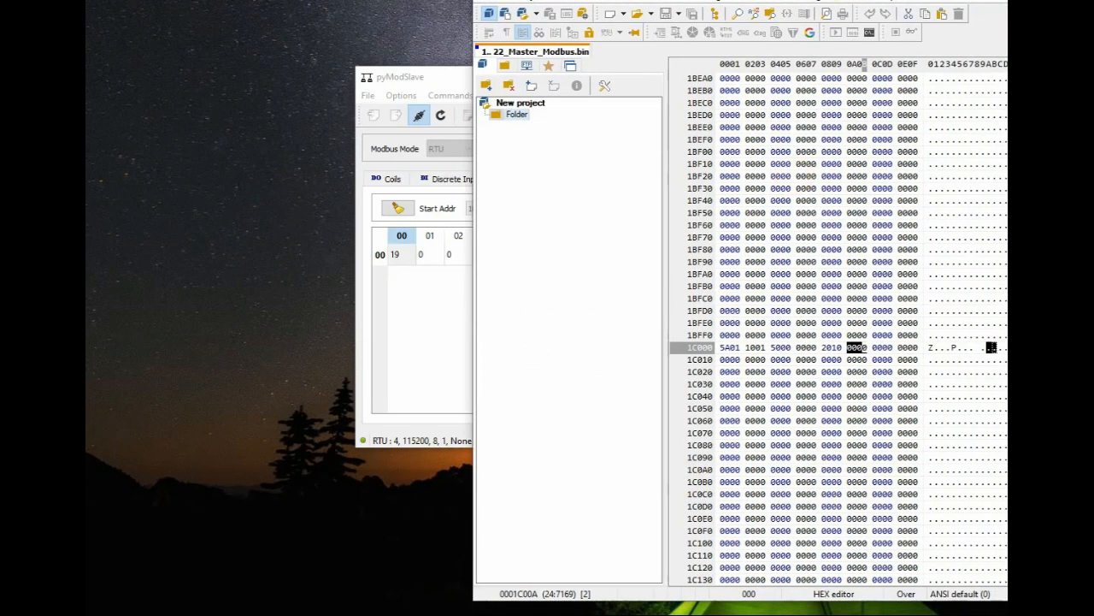
pyautogui.moveTo(376, 615)
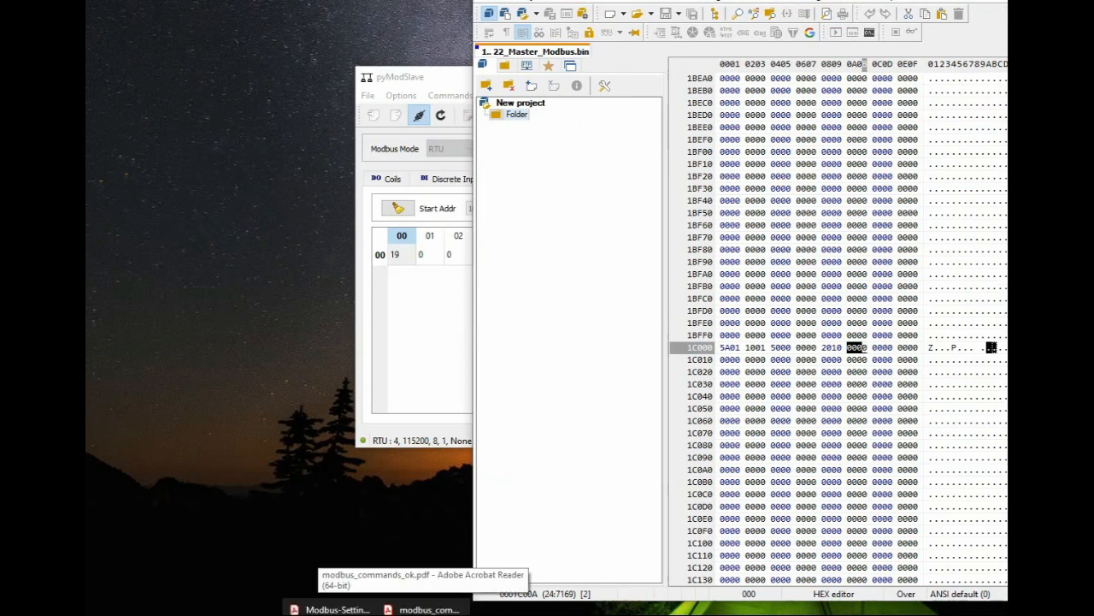
pyautogui.click(410, 609)
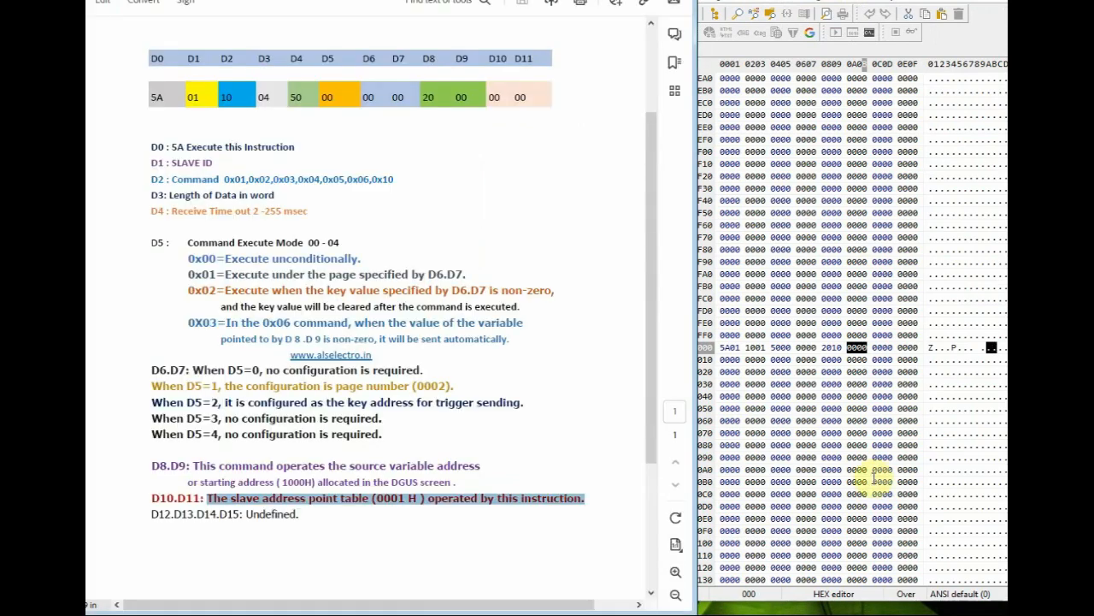
pyautogui.click(955, 460)
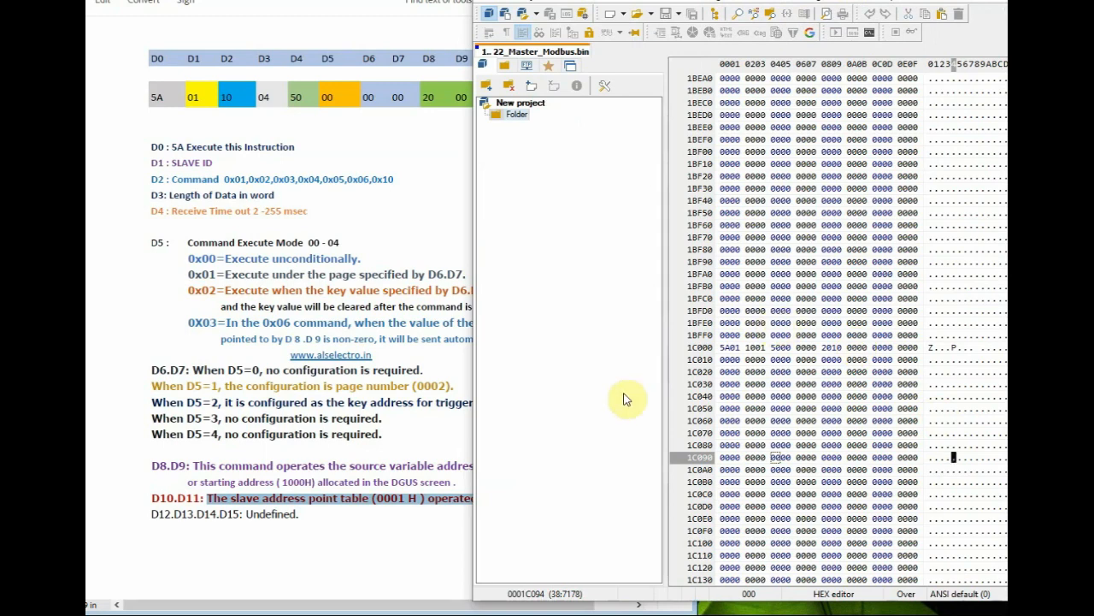
pyautogui.click(746, 348)
pyautogui.write('10')
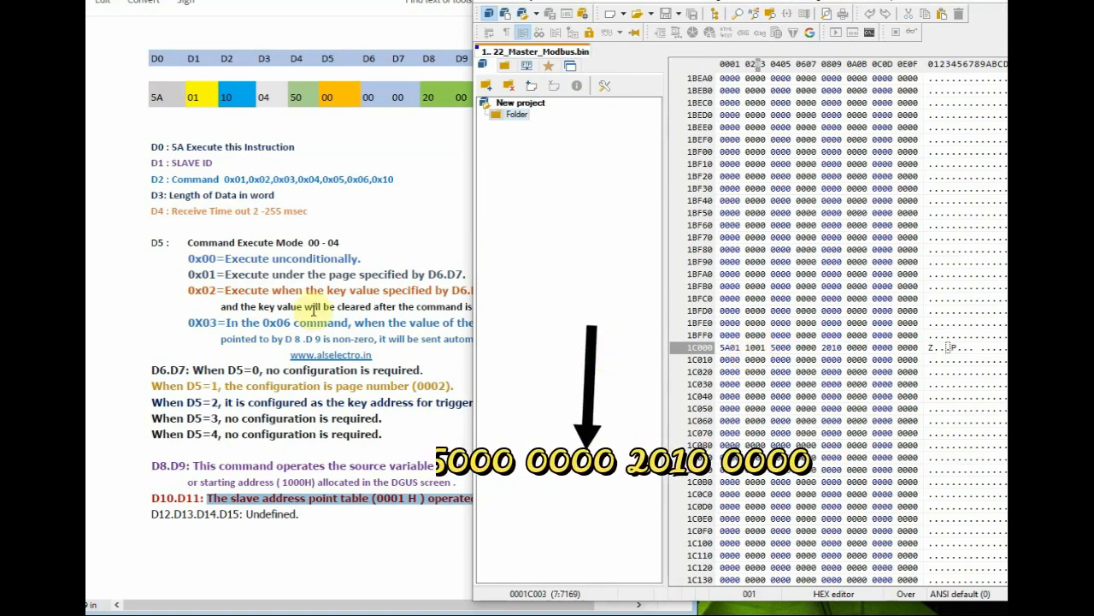
pyautogui.click(291, 191)
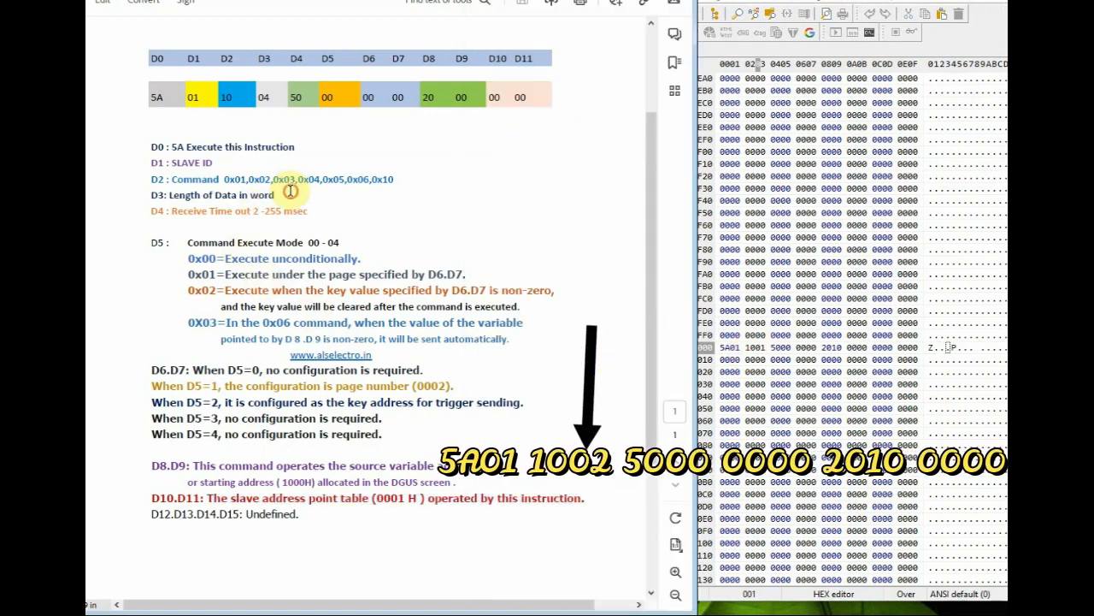
pyautogui.moveTo(291, 190)
pyautogui.mouseDown()
pyautogui.moveTo(201, 191)
pyautogui.moveTo(282, 195)
pyautogui.mouseUp()
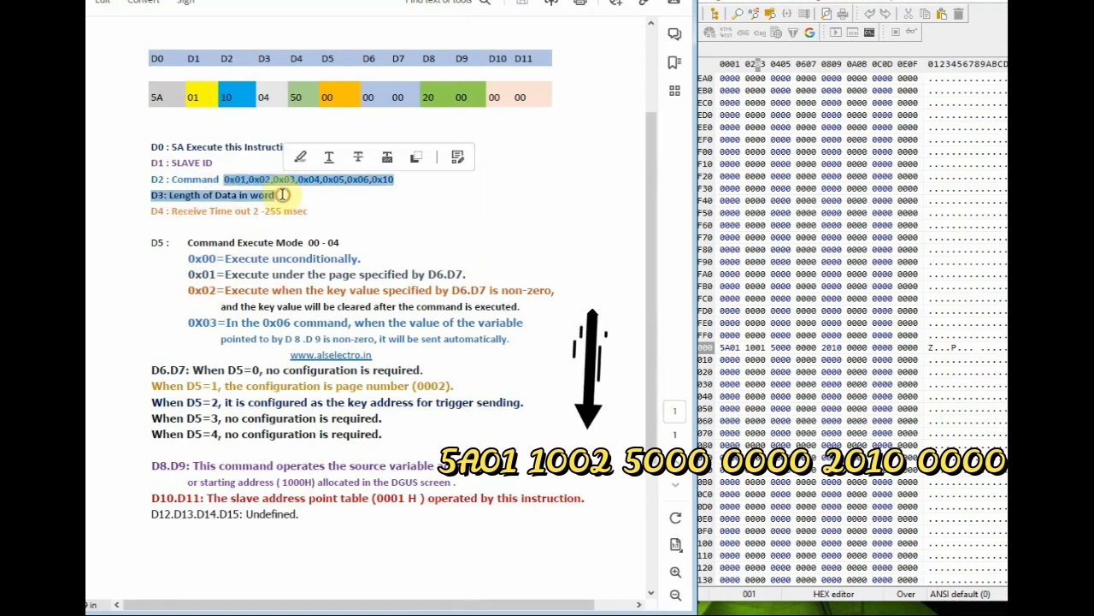
# Set the D3 data-length byte in row 1C000 of 22_Master_Modbus.bin to 02 and save the file
pyautogui.click(766, 349)
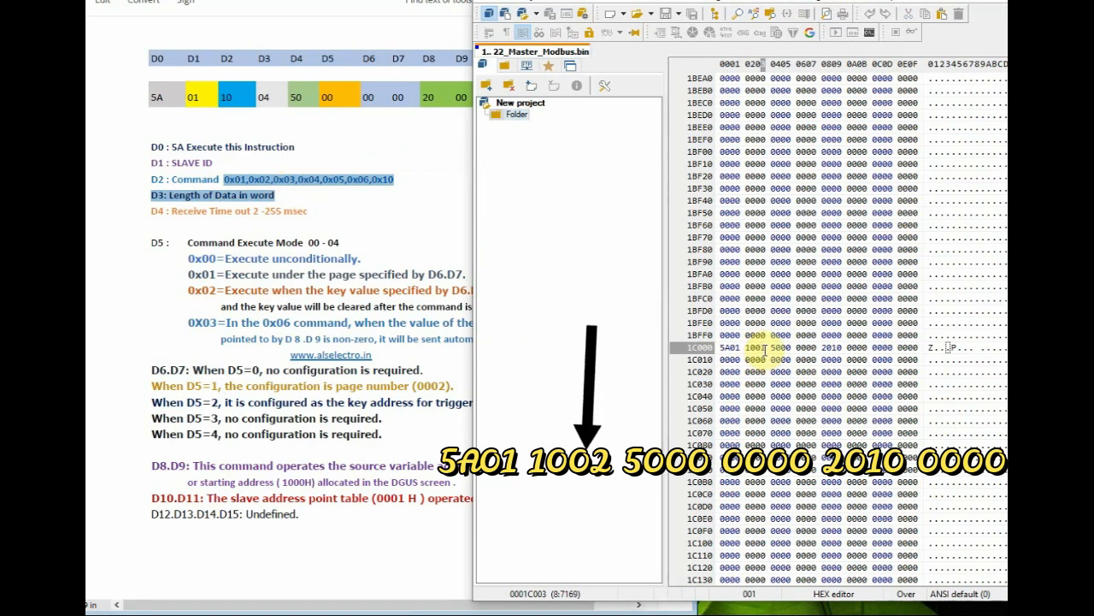
pyautogui.write('2')
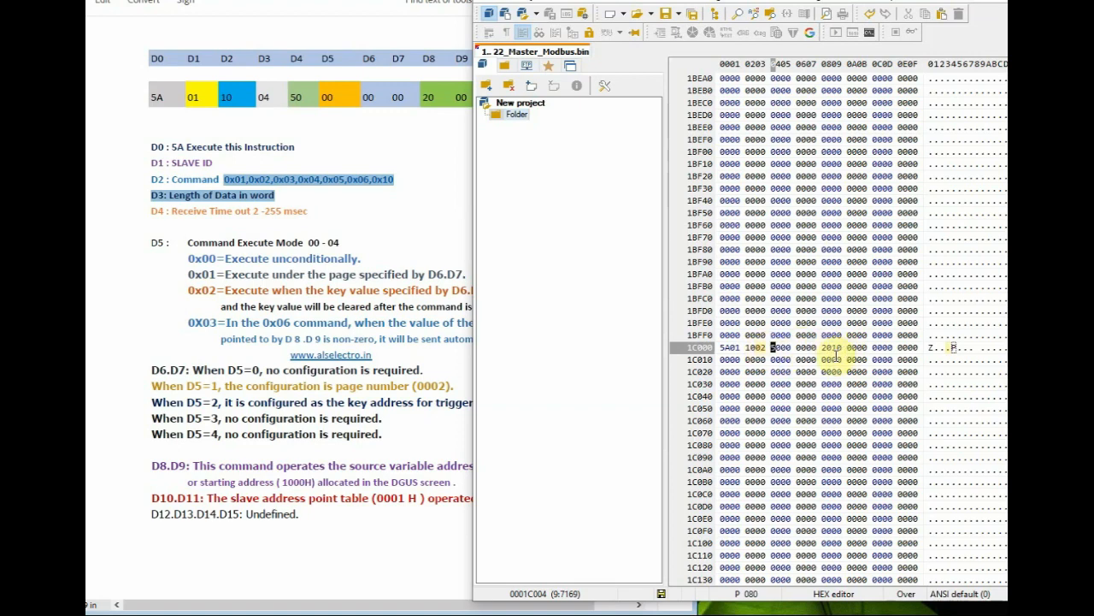
pyautogui.click(492, 13)
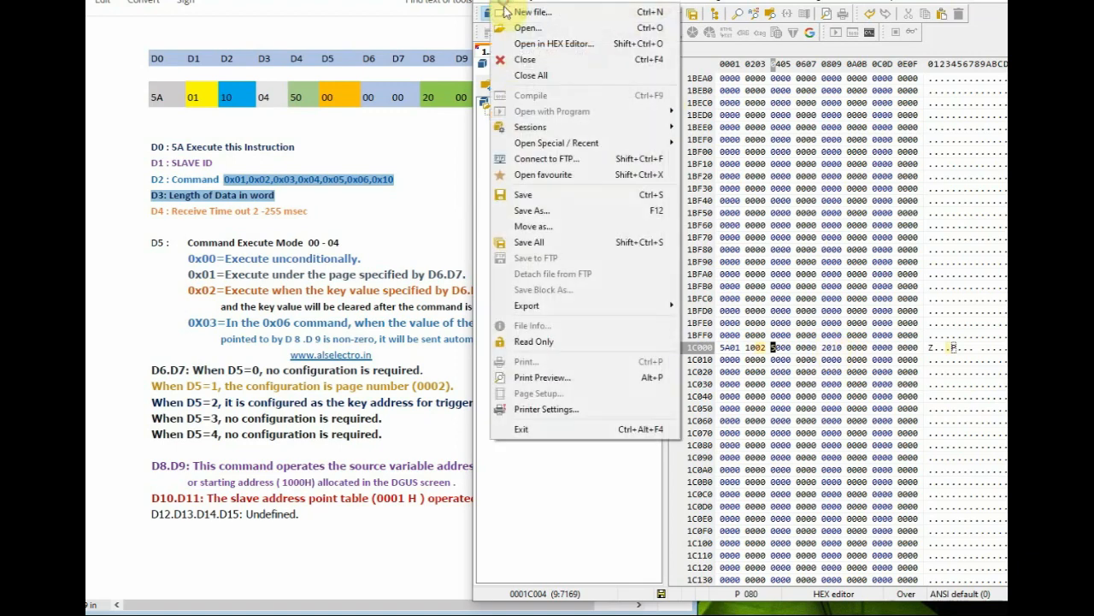
pyautogui.click(523, 194)
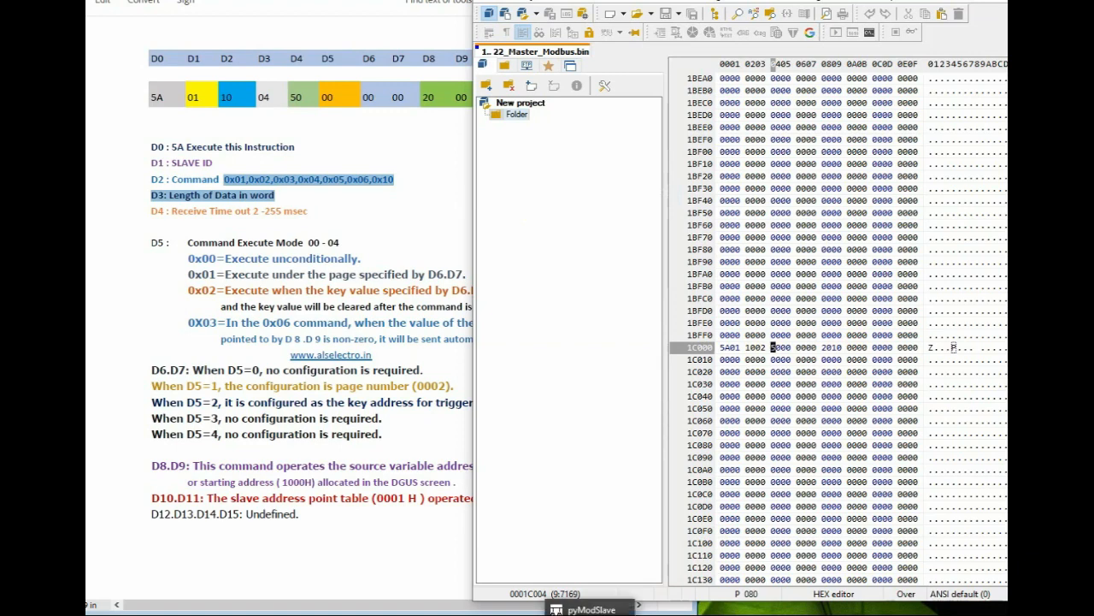
# Switch to DwinPCKits T5L Download, select 22_Master_Modbus.bin from the Desktop and download it to the display over COM6
pyautogui.click(558, 610)
pyautogui.click(504, 112)
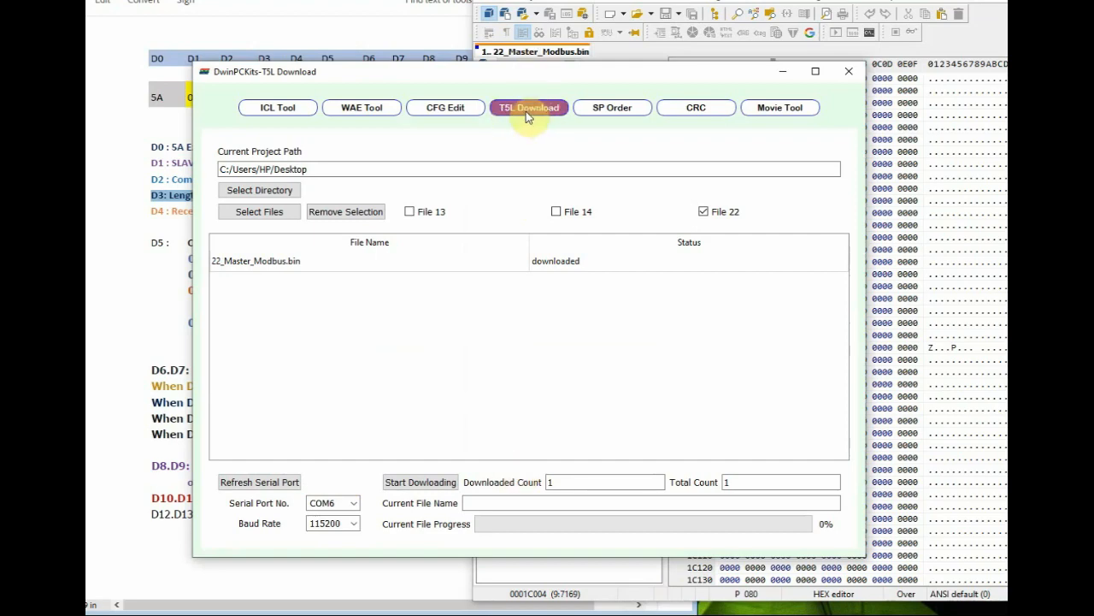
pyautogui.click(267, 212)
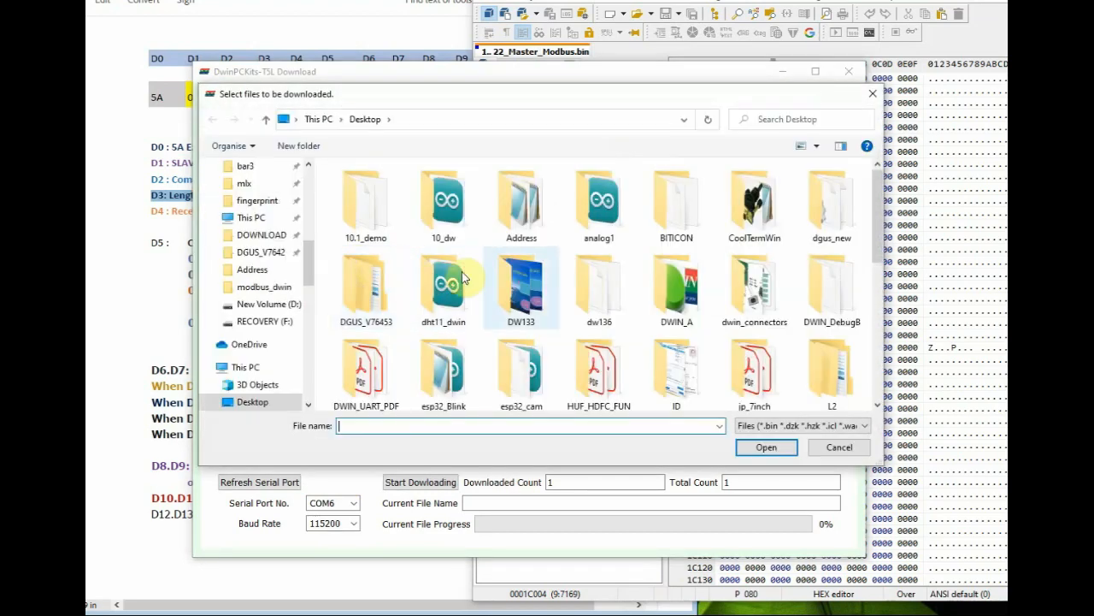
pyautogui.moveTo(877, 205); pyautogui.dragTo(884, 379)
pyautogui.click(831, 256)
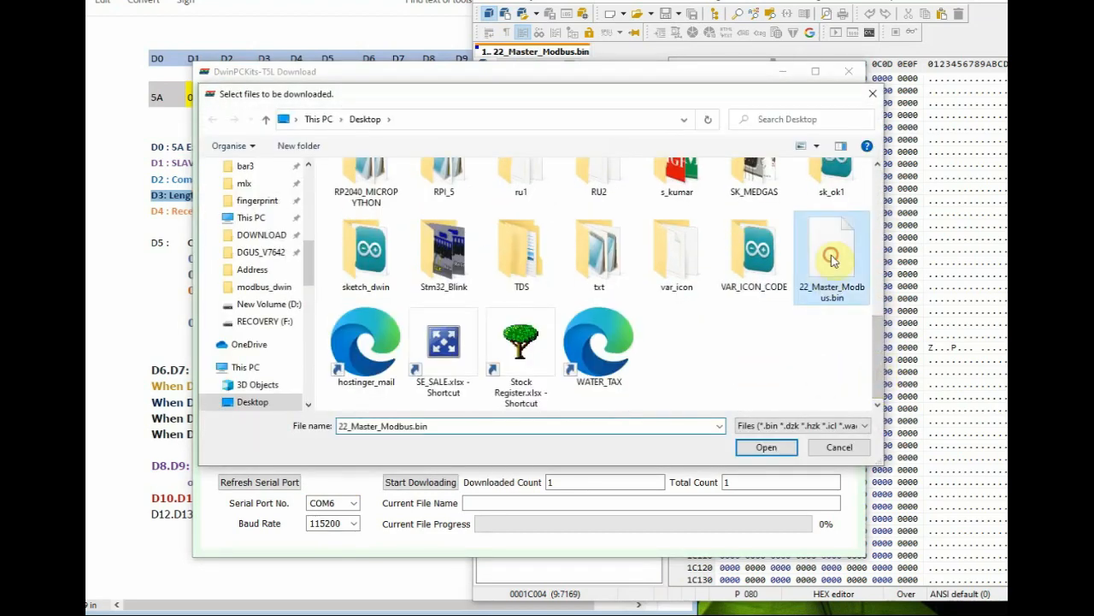
pyautogui.click(766, 446)
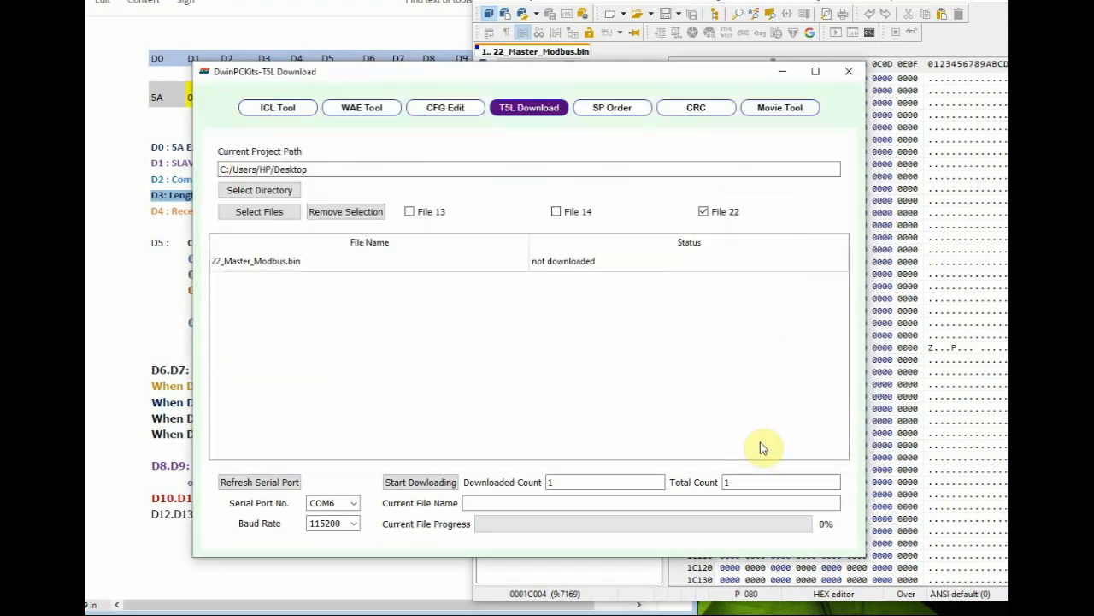
pyautogui.click(412, 484)
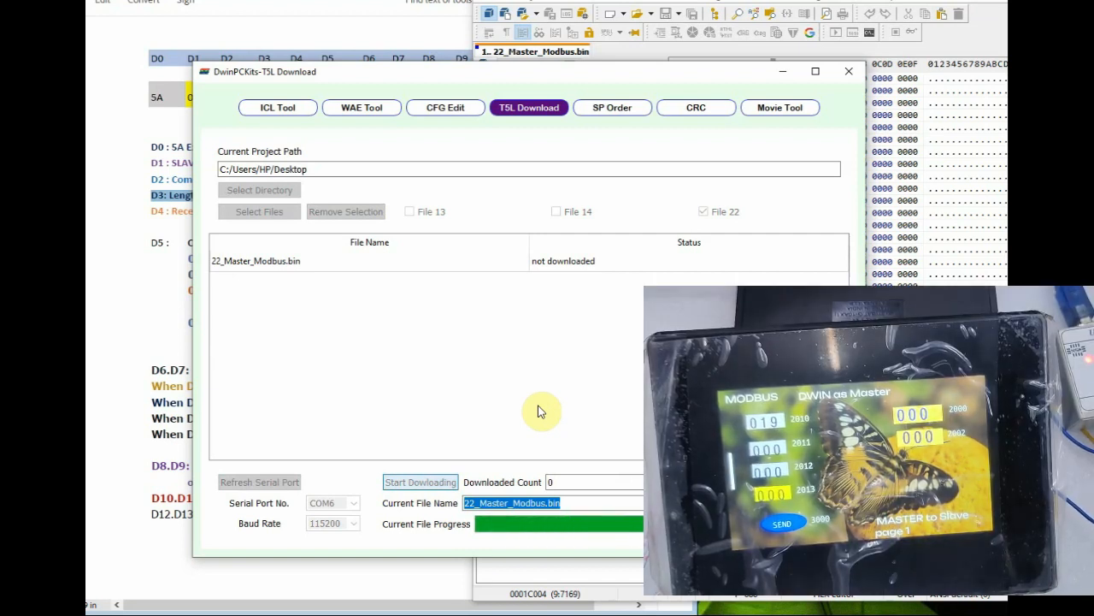
pyautogui.click(528, 332)
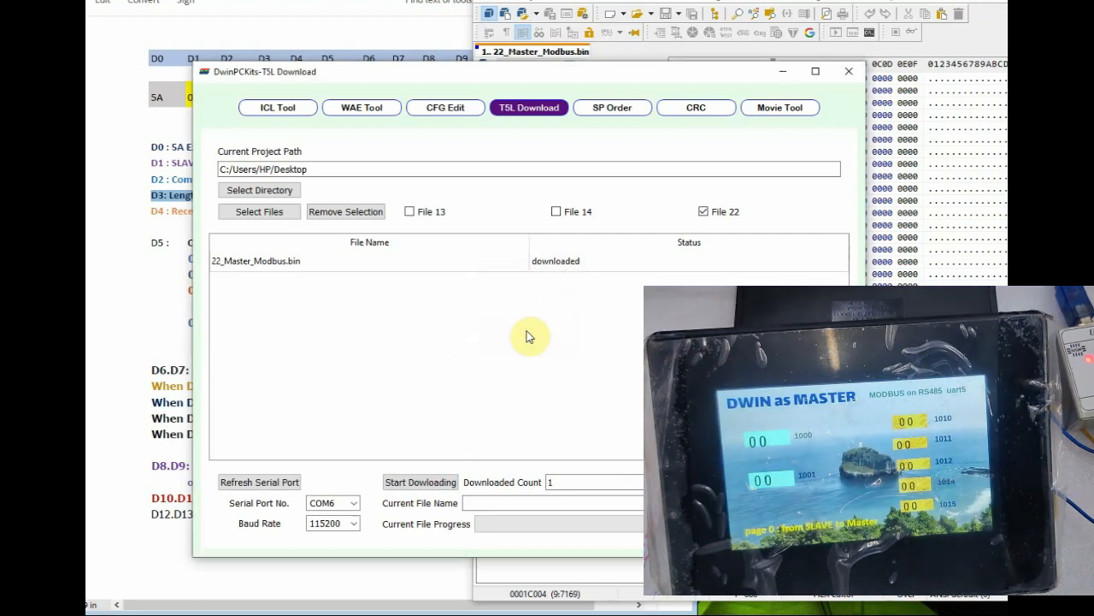
# Switch to pyModSlave and inspect holding registers 00 and 01 while two values are sent from the display
pyautogui.click(557, 613)
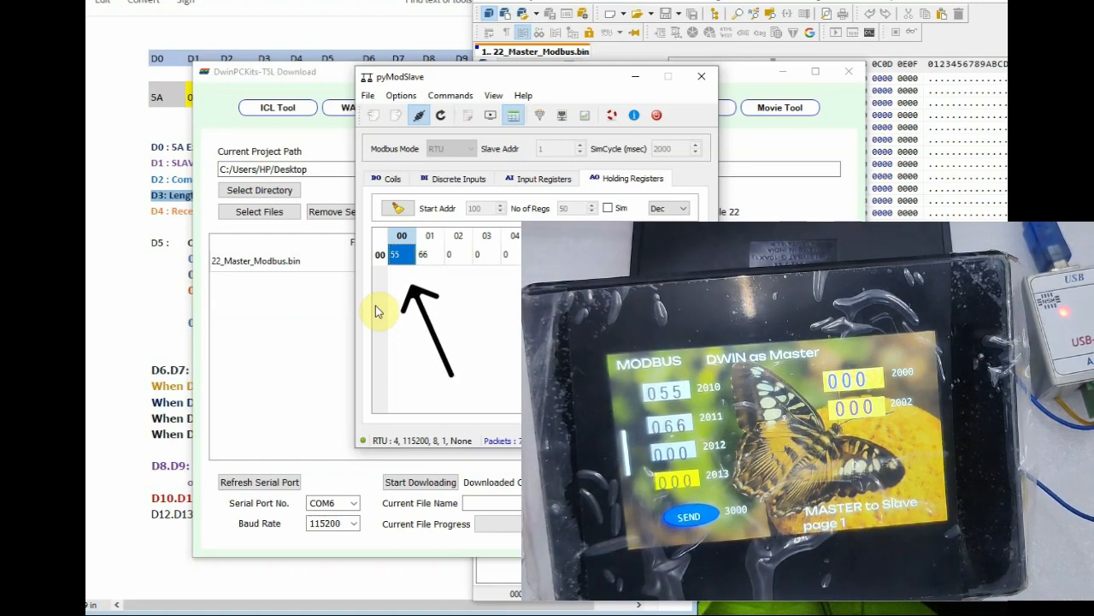
pyautogui.click(424, 254)
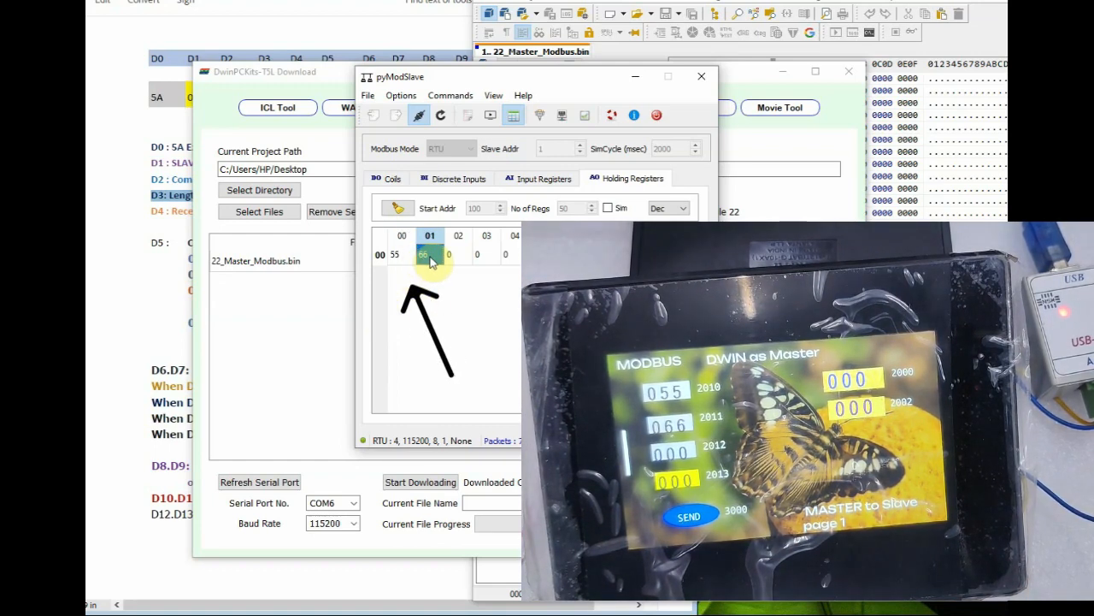
pyautogui.click(448, 316)
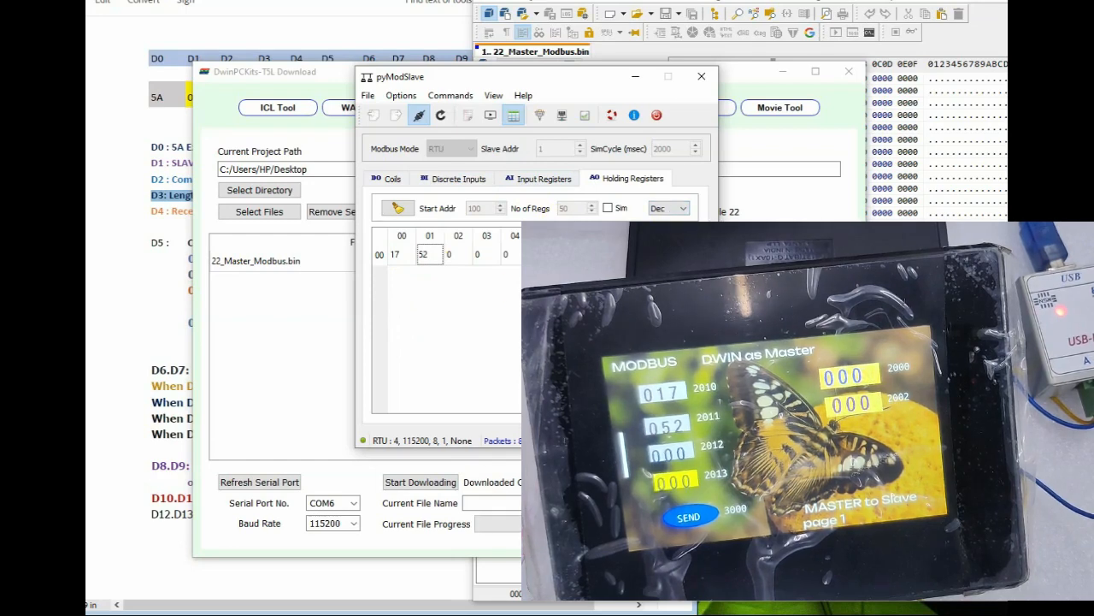
# In row 1C000 of the hex file, set the data-length byte to 04 and the D4.D5 word to 5001
pyautogui.click(772, 347)
pyautogui.click(763, 347)
pyautogui.write('2')
pyautogui.write('4')
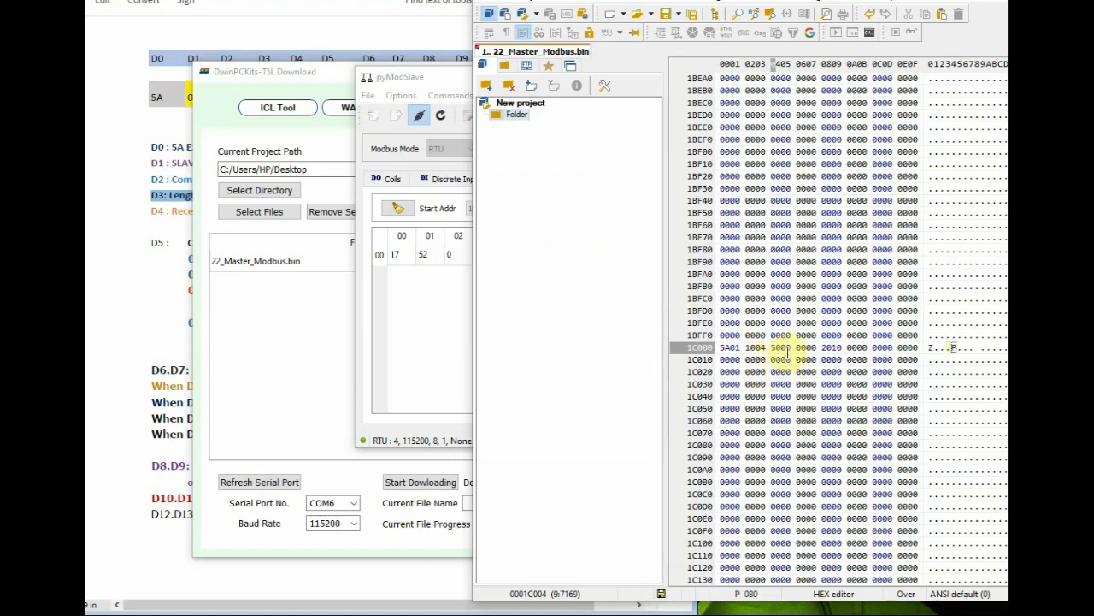
pyautogui.write('50')
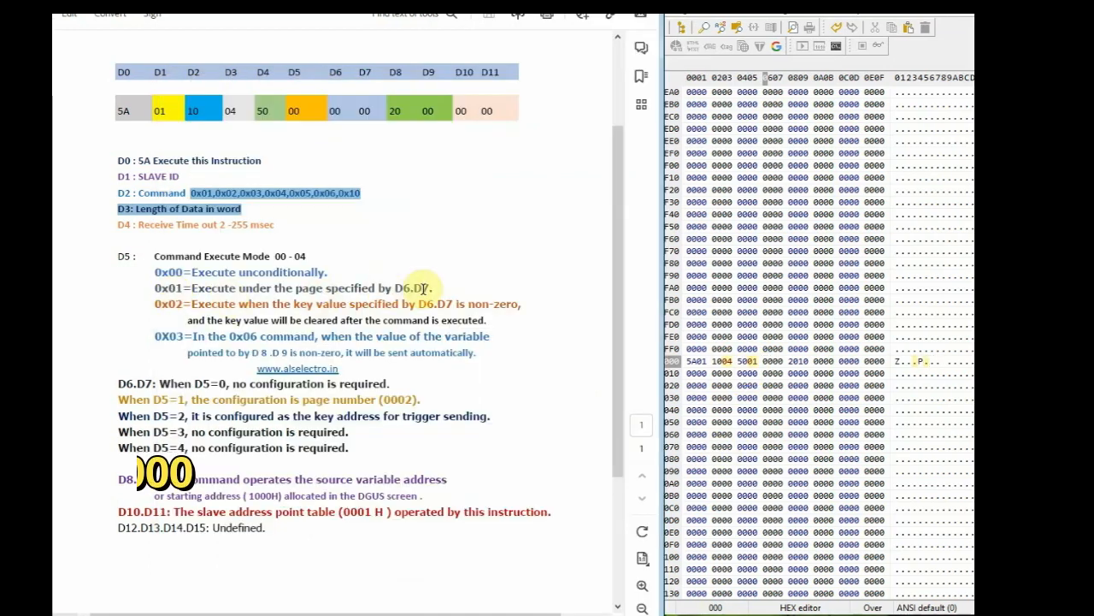
# Consult the 0x01 execute-mode description in the PDF, set the D6.D7 page number in row 1C000 to 0001, and save the file
pyautogui.moveTo(422, 288); pyautogui.dragTo(155, 287)
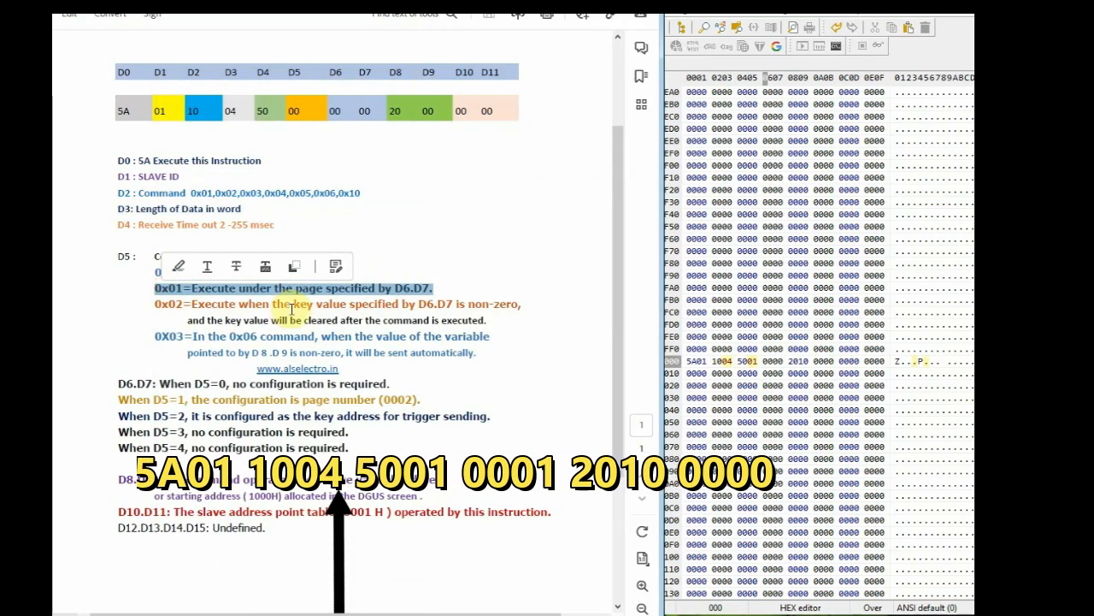
pyautogui.click(762, 362)
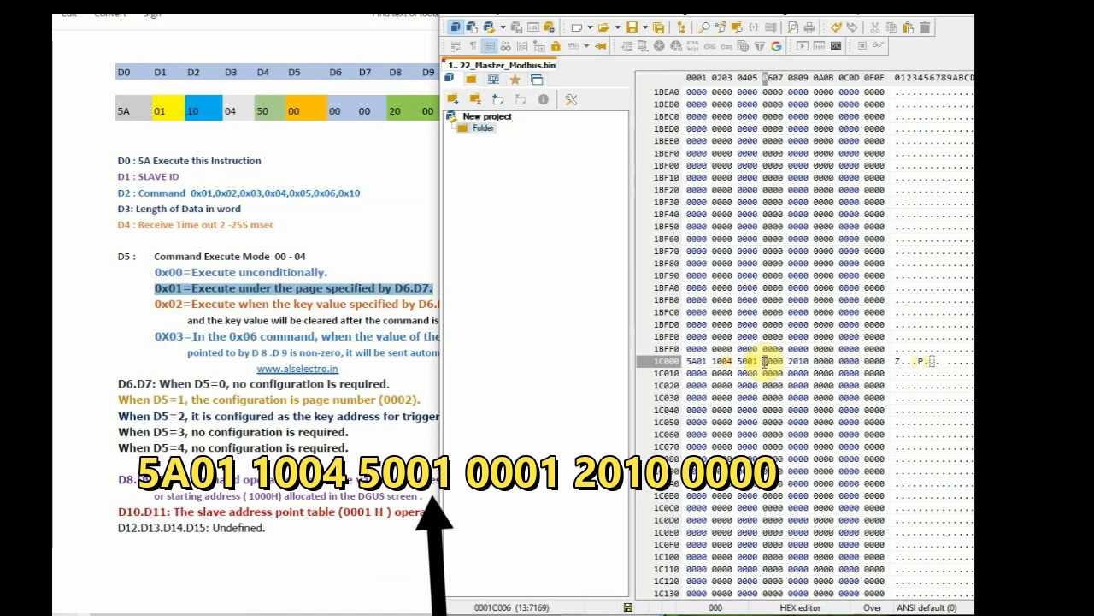
pyautogui.write('1')
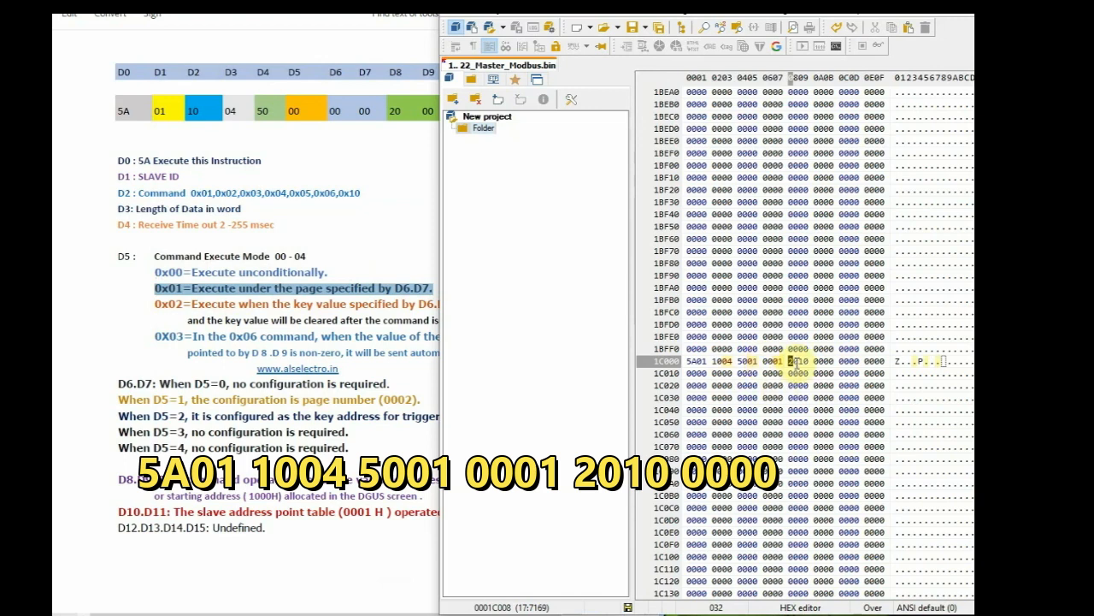
pyautogui.click(814, 363)
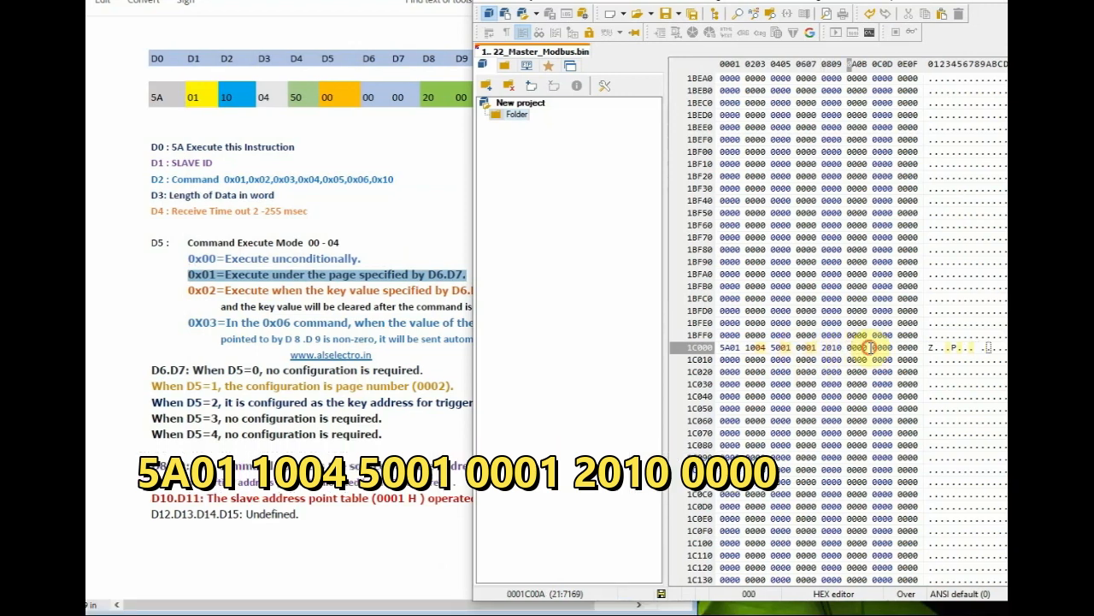
pyautogui.moveTo(866, 348); pyautogui.dragTo(846, 350)
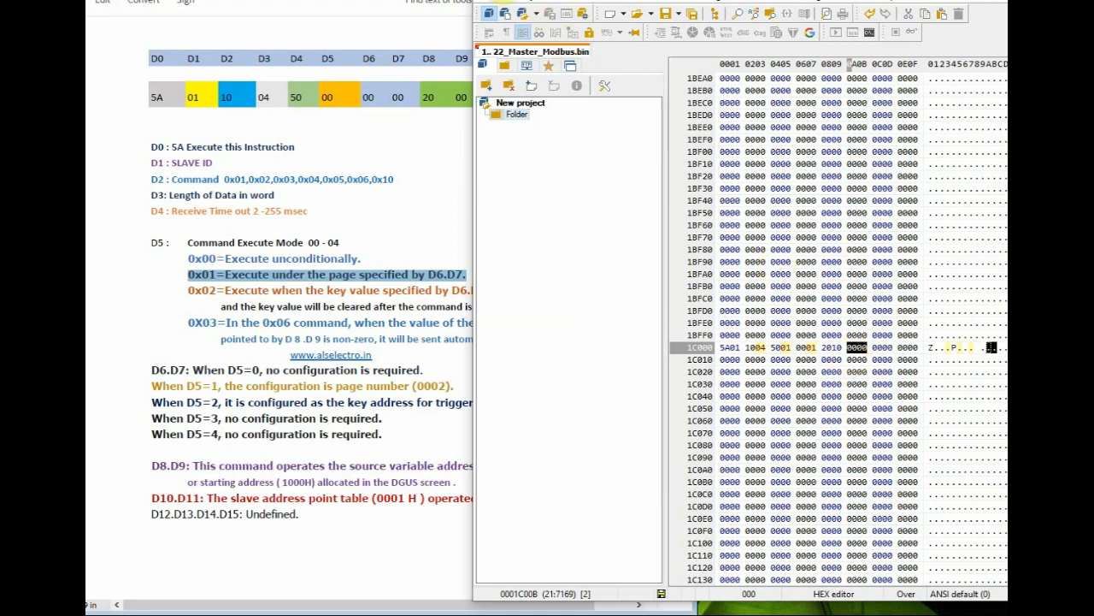
pyautogui.click(499, 1)
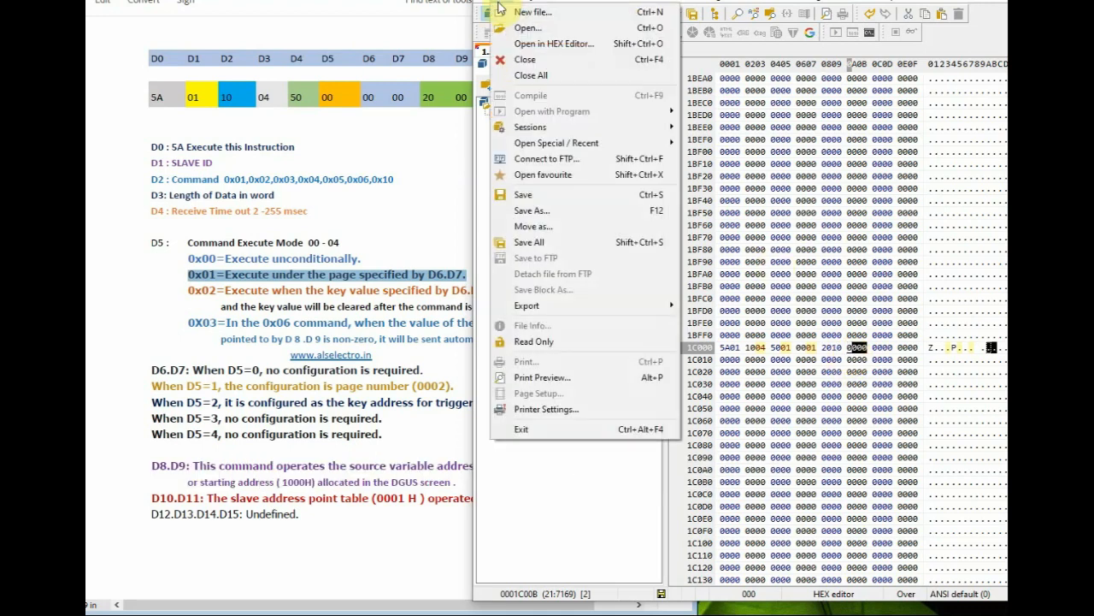
pyautogui.click(526, 198)
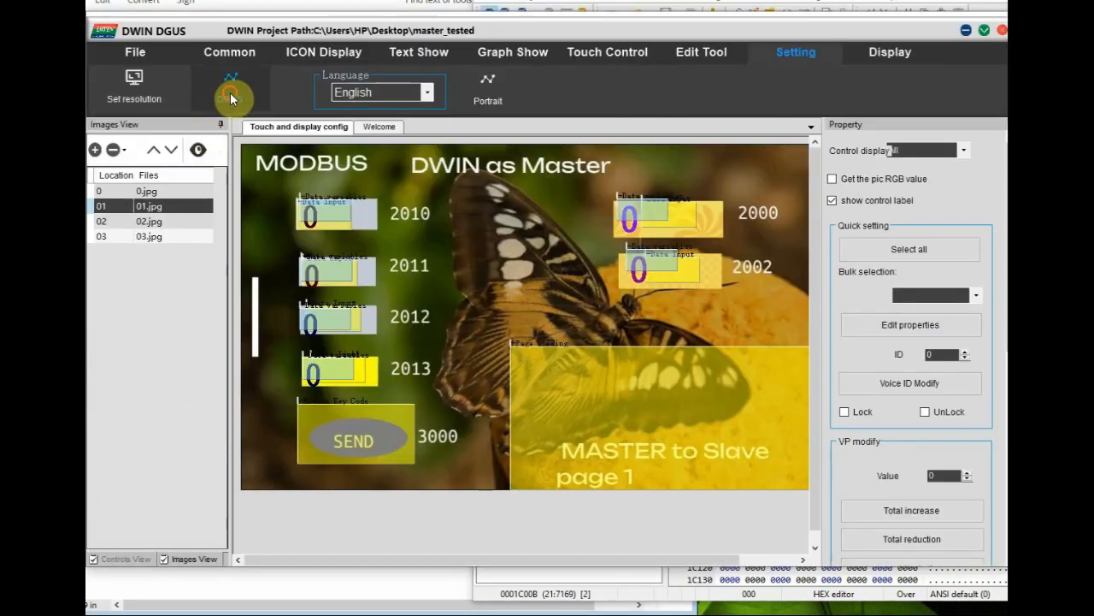
# Open T5L Download from DWIN DGUS, select 22_Master_Modbus.bin, set the serial port to COM6 and start downloading
pyautogui.click(231, 86)
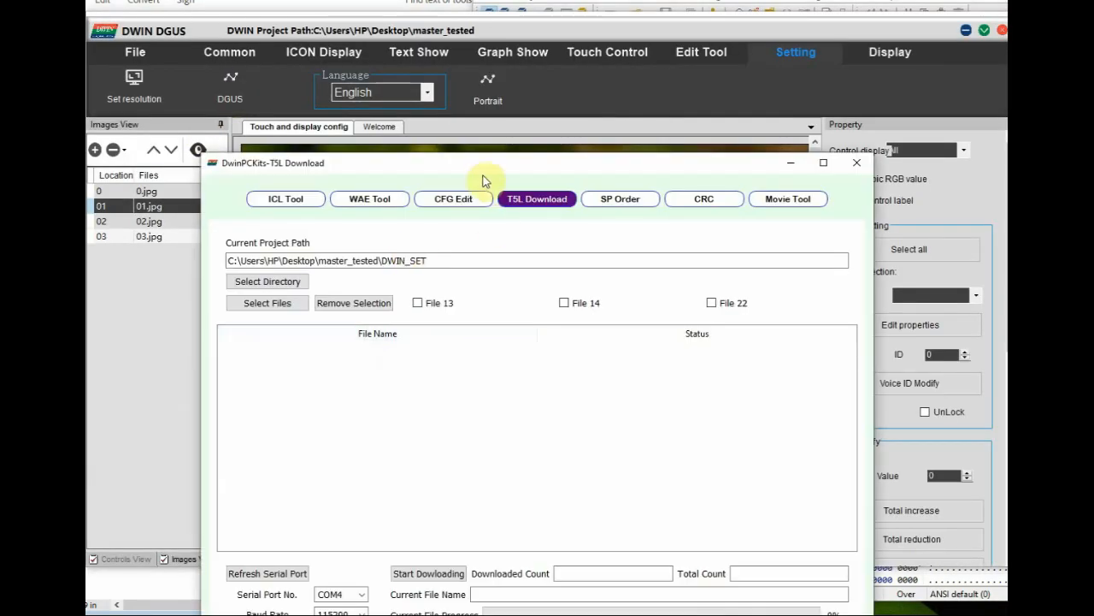
pyautogui.click(261, 252)
pyautogui.click(368, 159)
pyautogui.moveTo(881, 240); pyautogui.dragTo(883, 390)
pyautogui.click(831, 355)
pyautogui.click(771, 485)
pyautogui.click(358, 542)
pyautogui.click(329, 573)
pyautogui.click(423, 521)
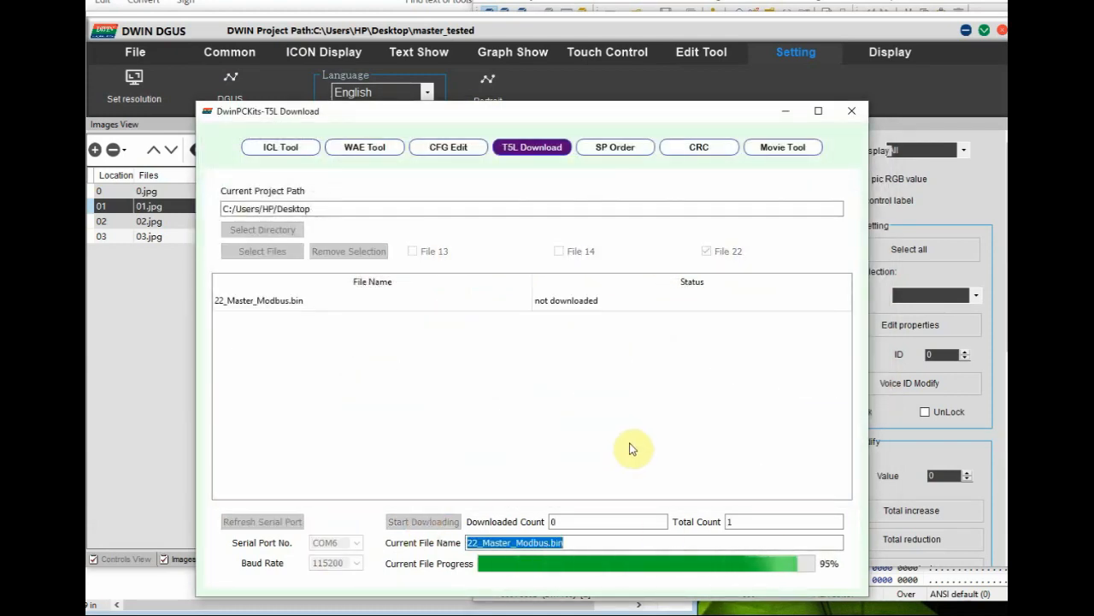
# Dismiss the finished download message, switch to pyModSlave and inspect holding registers 00 to 03 for the values sent from the display
pyautogui.click(541, 372)
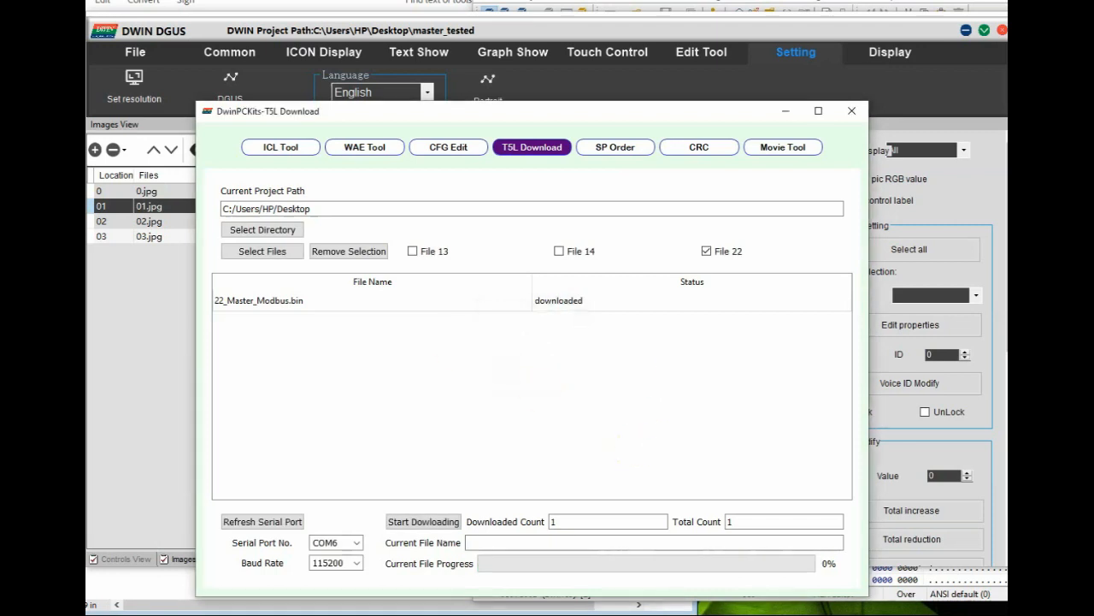
pyautogui.hotkey('alt', 'Tab')
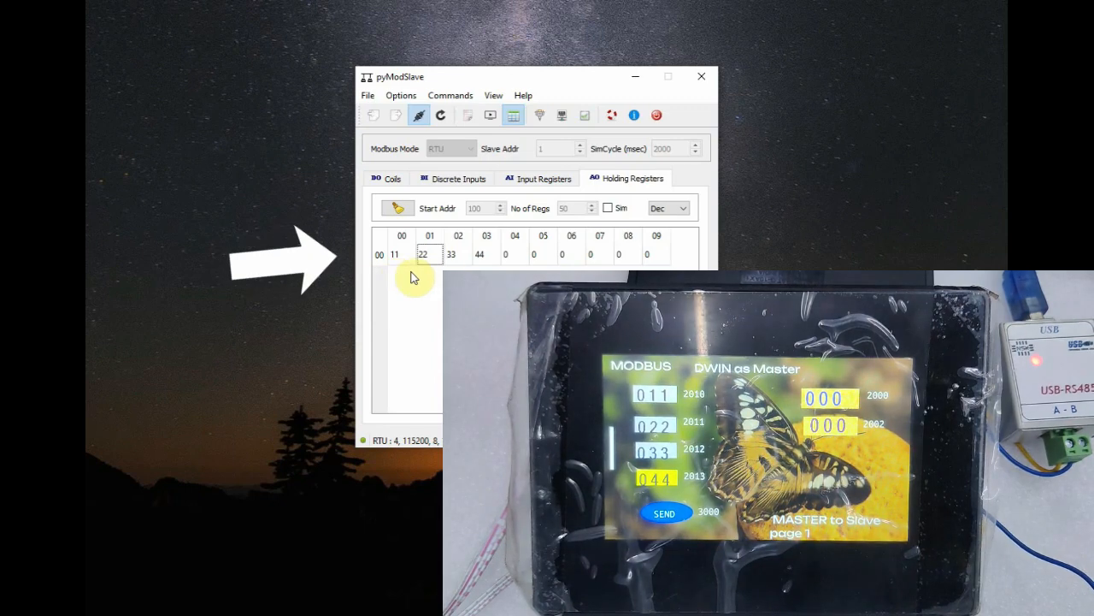
pyautogui.click(399, 254)
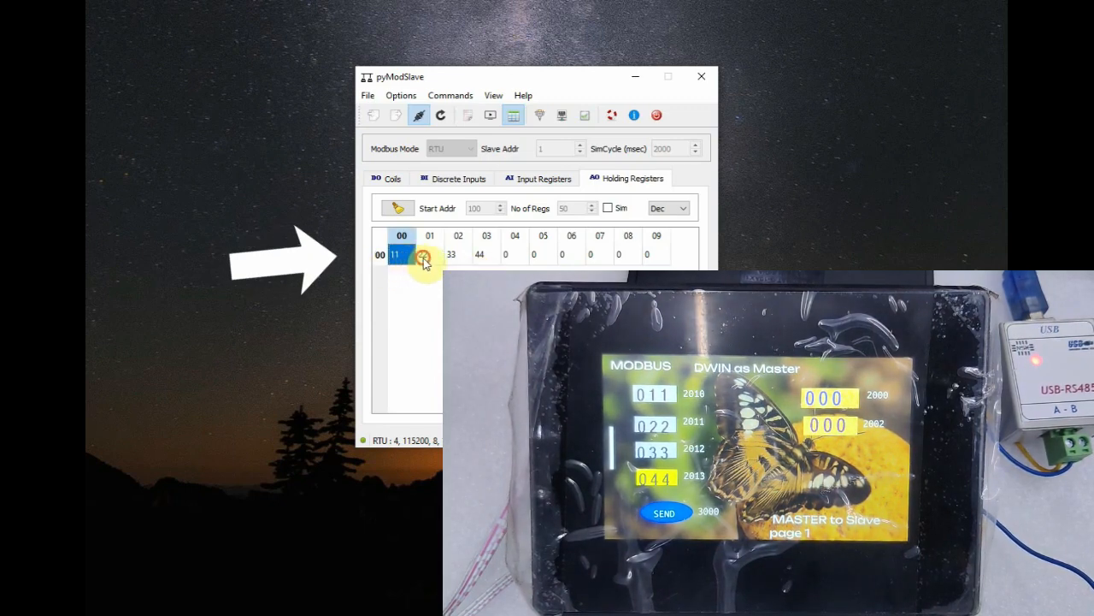
pyautogui.click(424, 257)
pyautogui.click(459, 254)
pyautogui.click(485, 254)
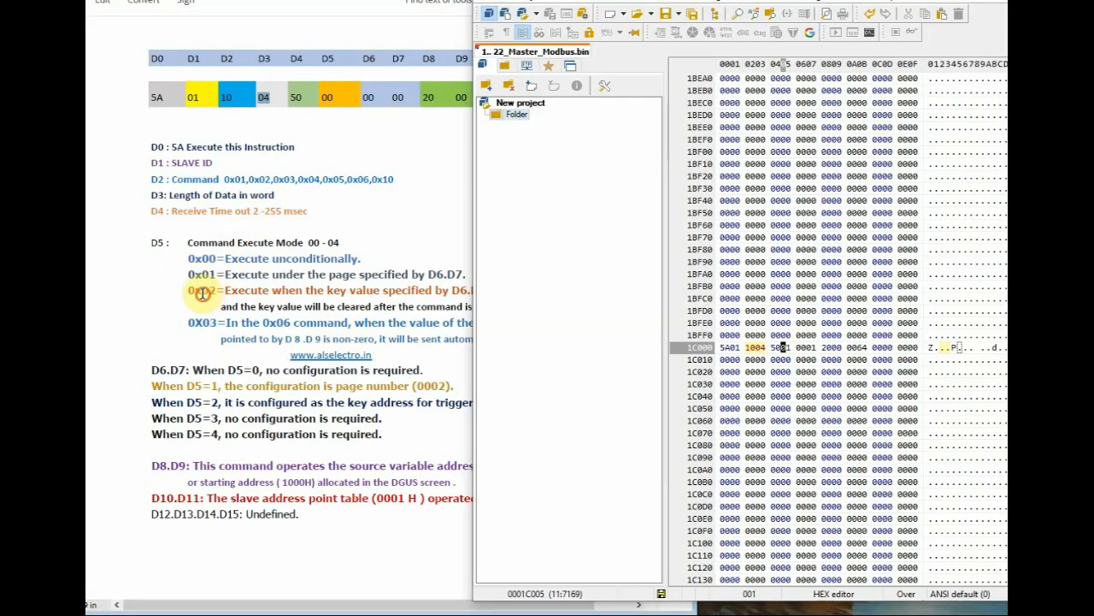
# Consult the 0x02 execute mode in the PDF, then set the D5 byte in row 1C000 to 02 and D6.D7 to 3000
pyautogui.moveTo(201, 292); pyautogui.dragTo(217, 292)
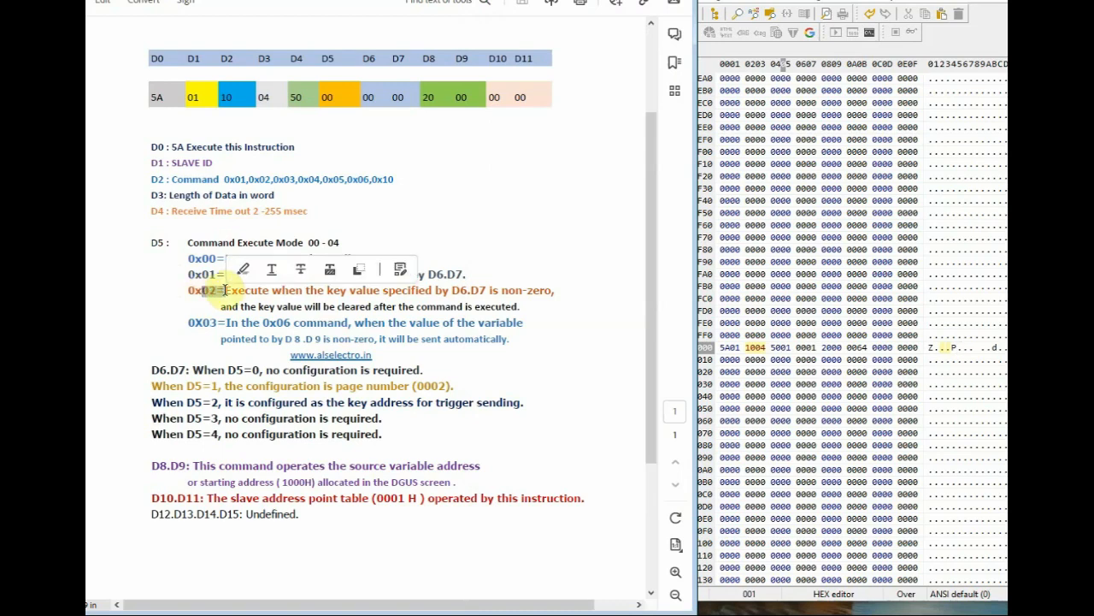
pyautogui.click(785, 351)
pyautogui.write('02')
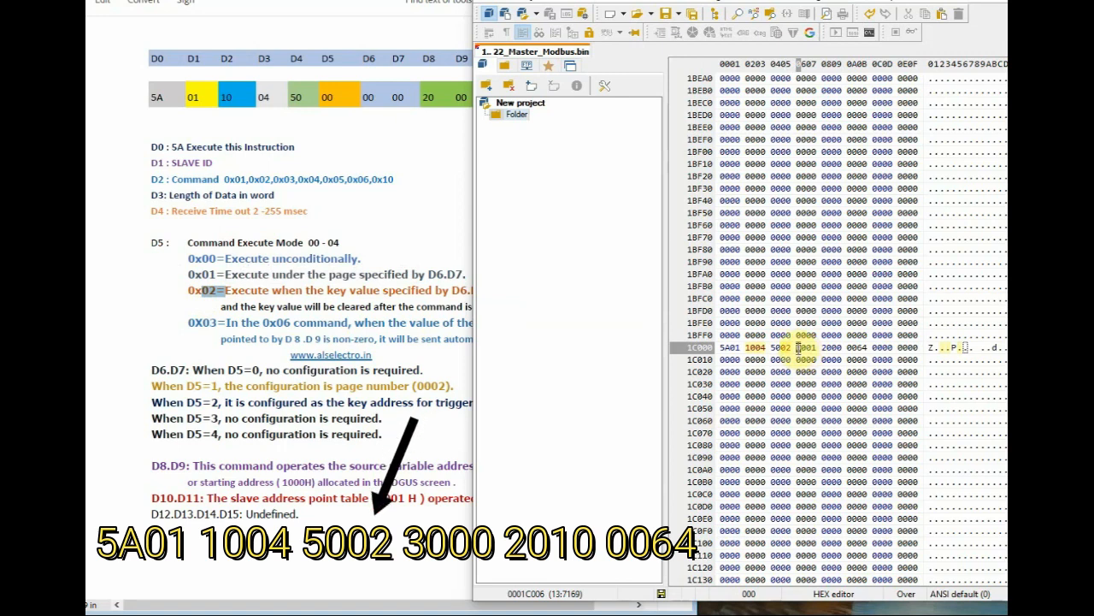
pyautogui.write('3000')
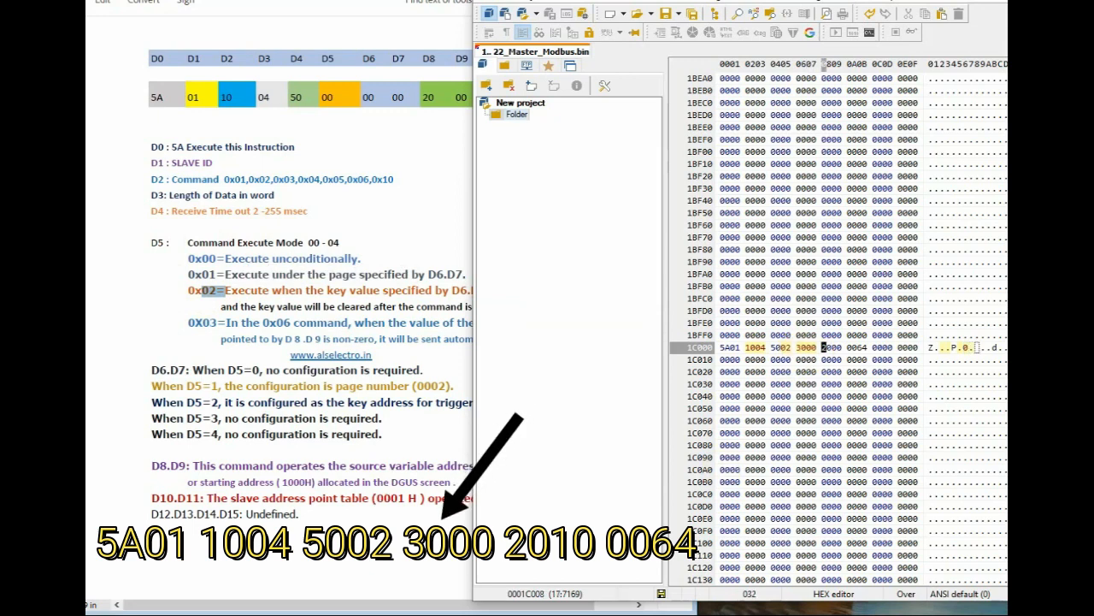
# Switch to the DWIN DGUS project and examine the key value and VP address of the SEND button on page 01
pyautogui.click(554, 615)
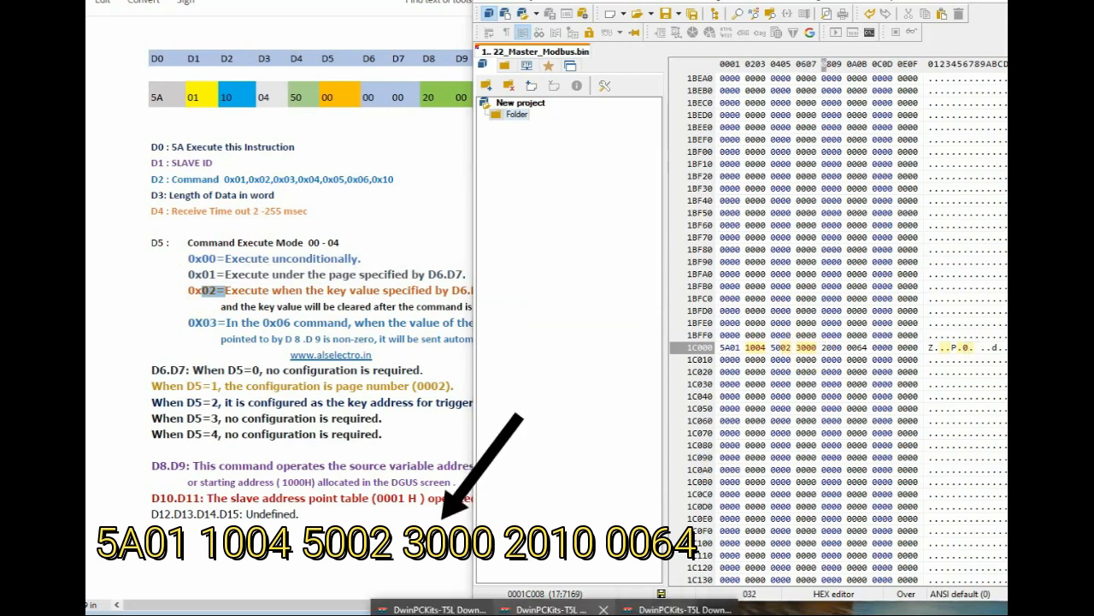
pyautogui.click(680, 608)
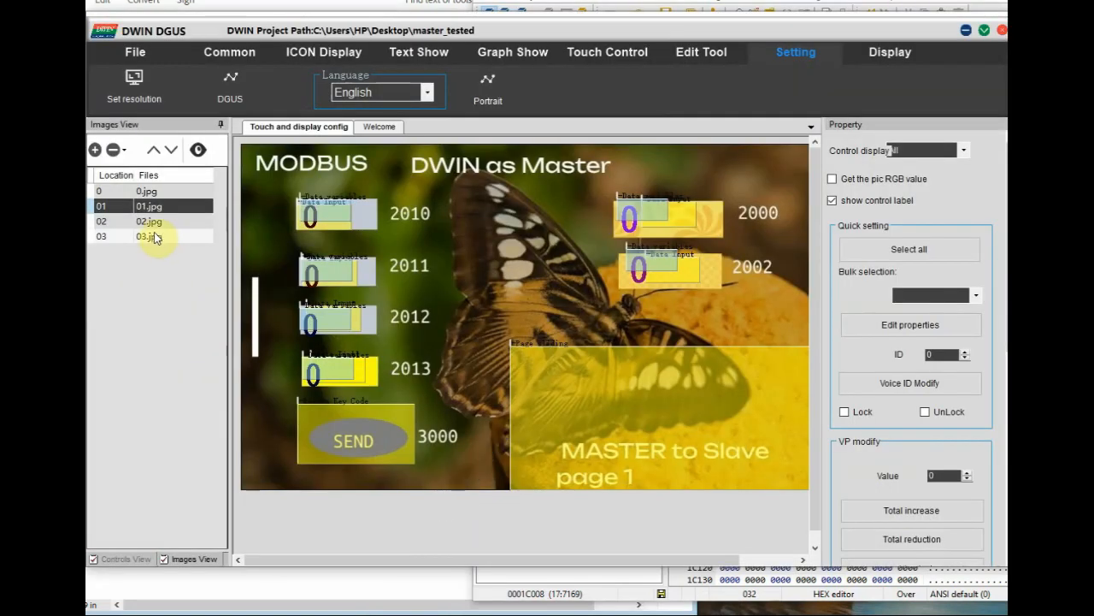
pyautogui.click(357, 436)
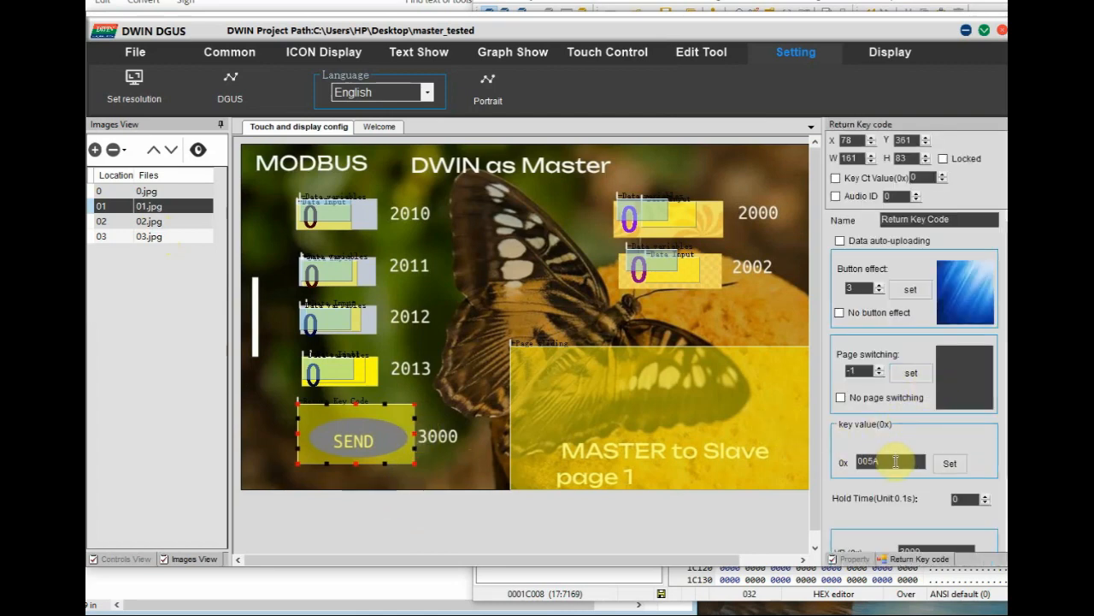
pyautogui.moveTo(895, 462); pyautogui.dragTo(834, 452)
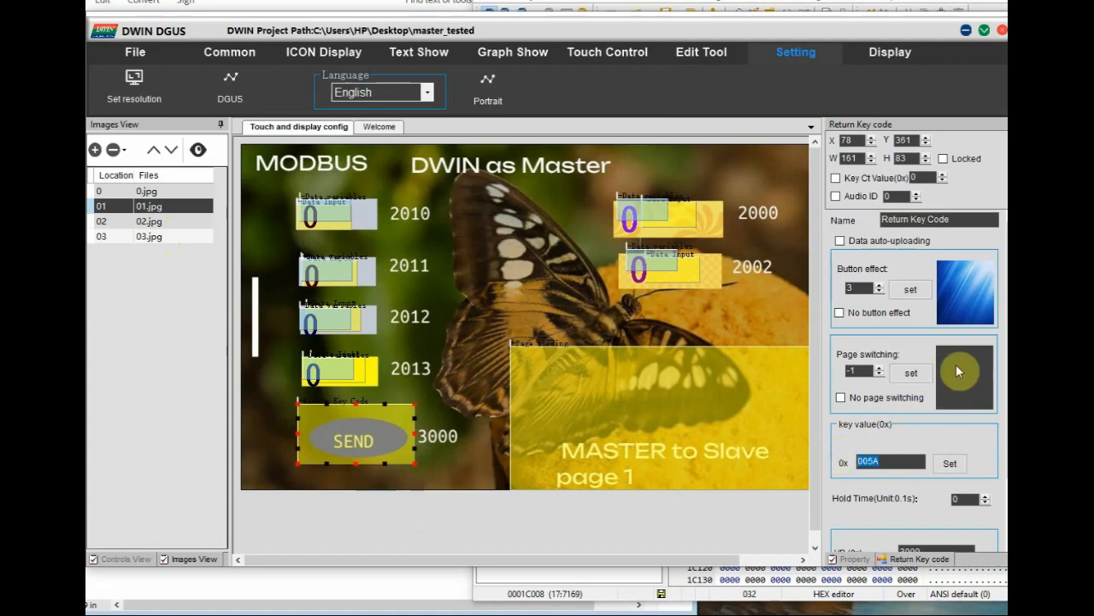
pyautogui.scroll(-2, 992, 351)
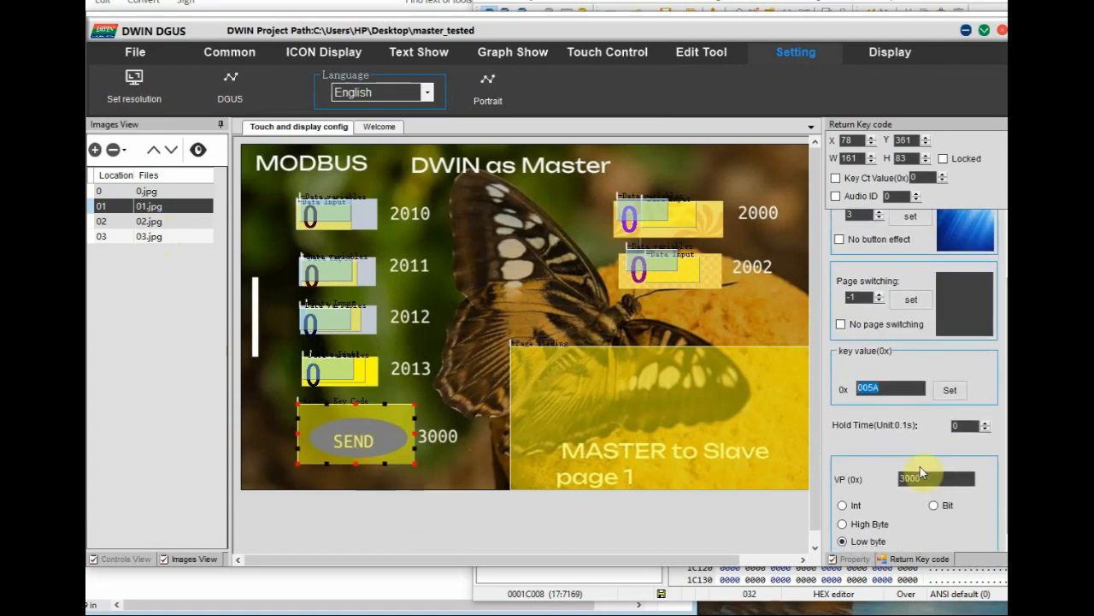
pyautogui.moveTo(921, 481); pyautogui.dragTo(883, 476)
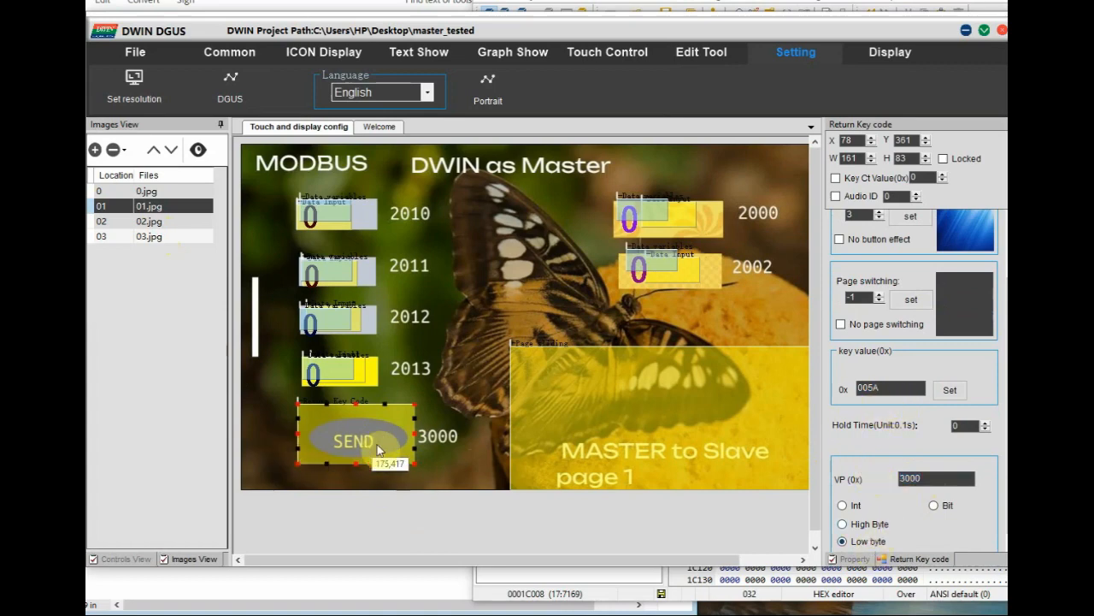
pyautogui.click(927, 51)
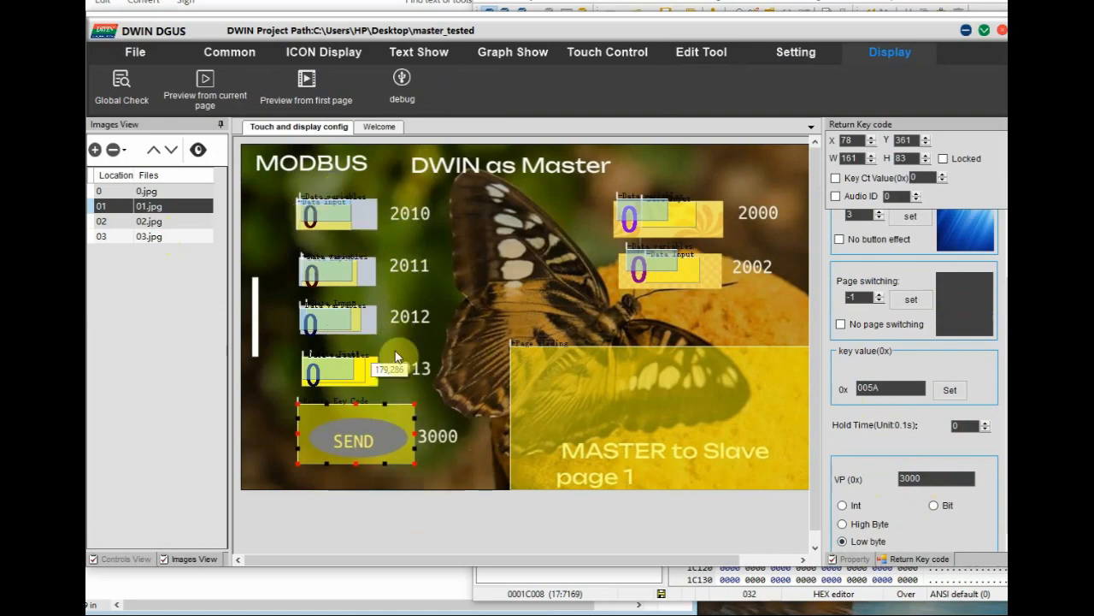
pyautogui.click(965, 30)
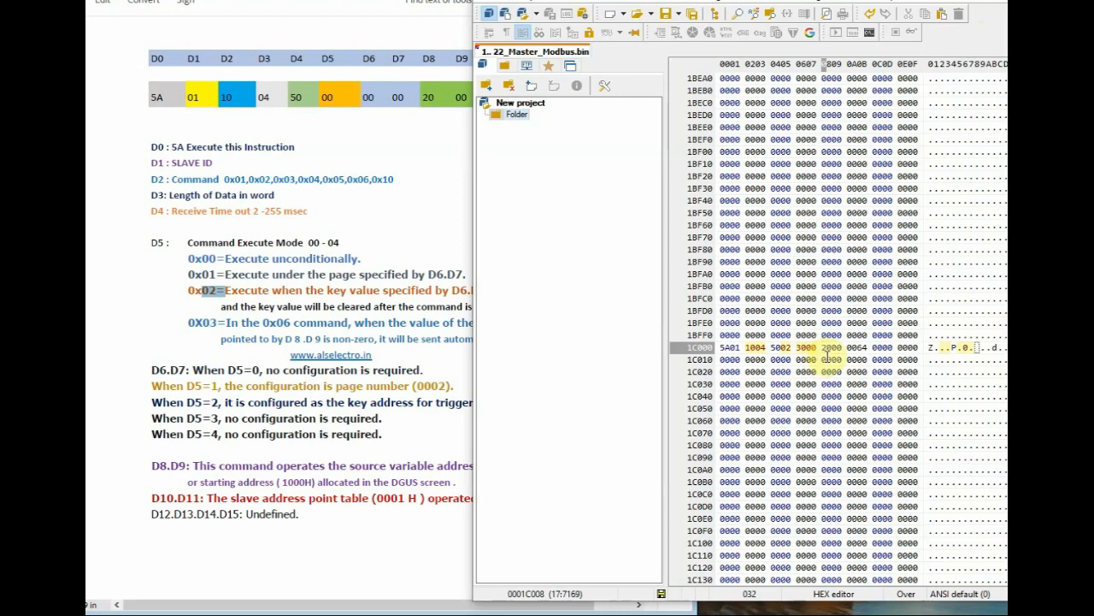
# Set the D8.D9 source address in row 1C000 to 2010, review the data-length and slave address bytes, and save the file
pyautogui.write('2010')
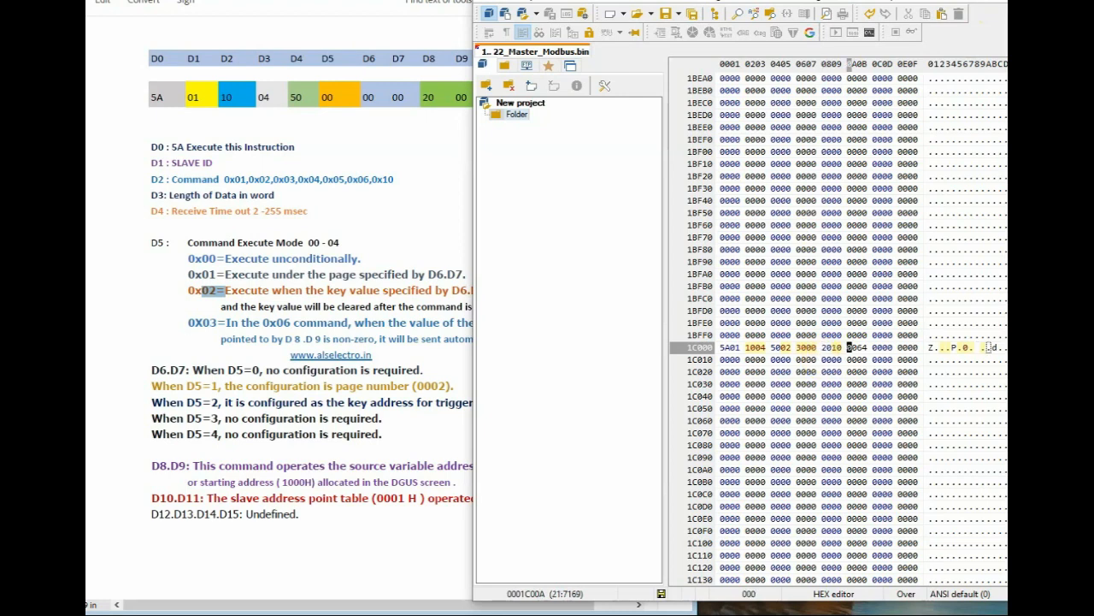
pyautogui.hotkey('alt', 'Tab')
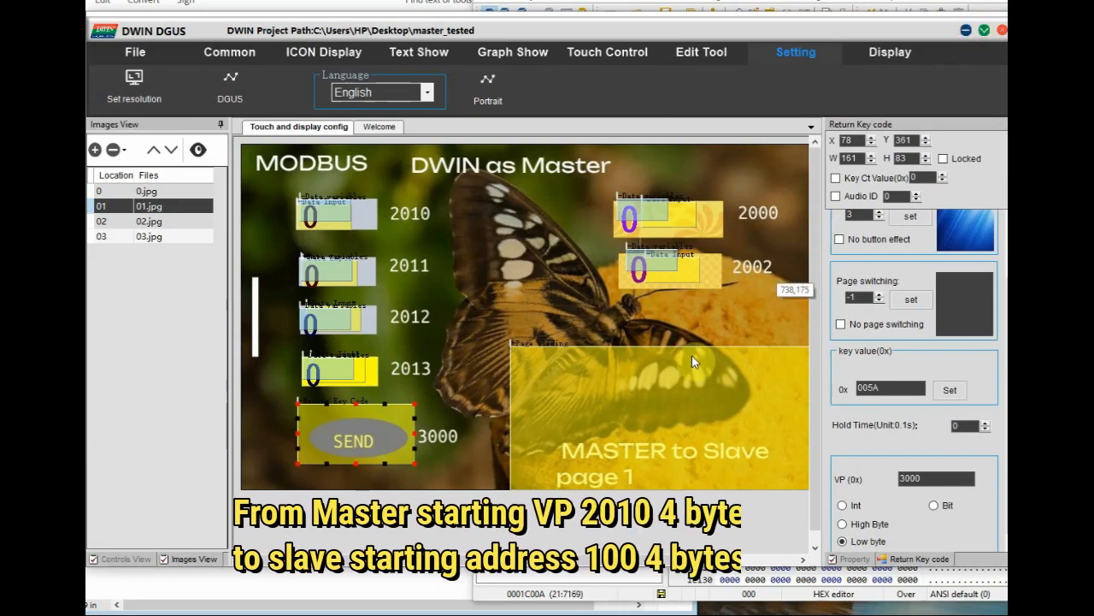
pyautogui.click(965, 30)
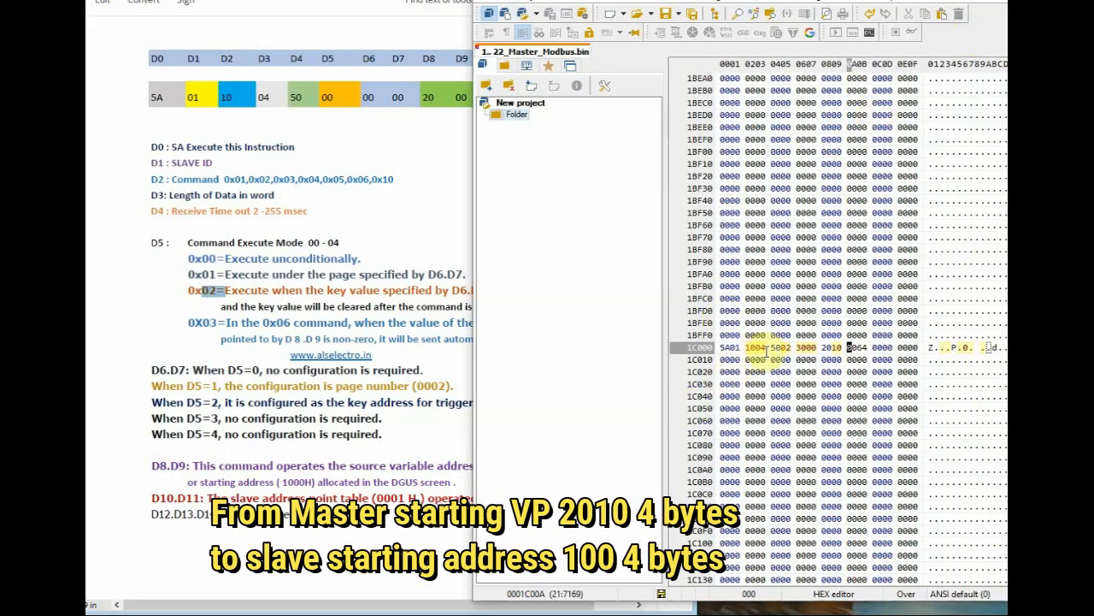
pyautogui.click(756, 349)
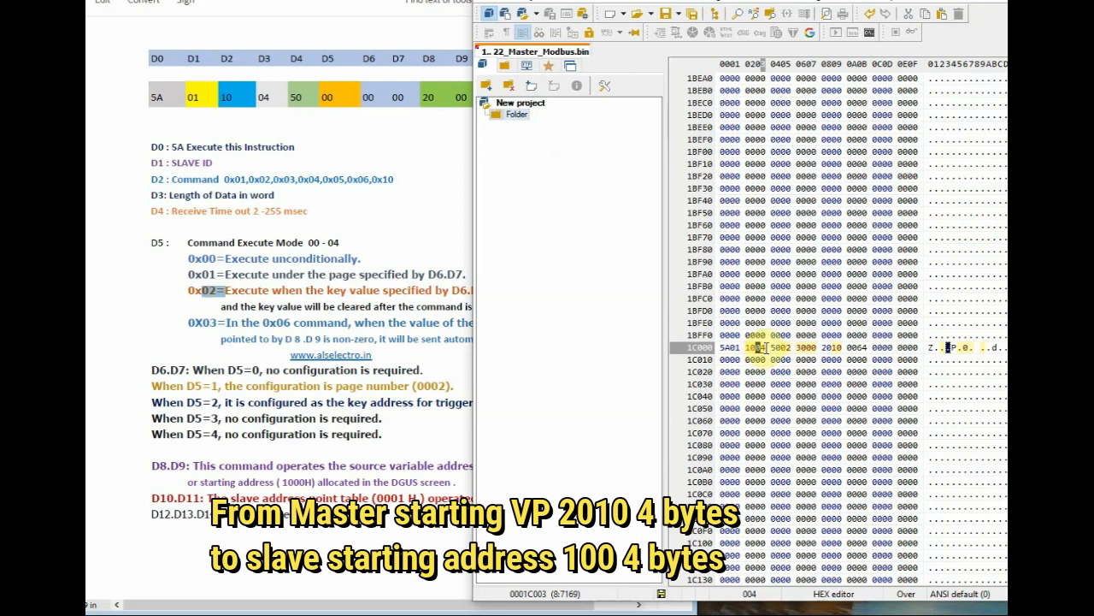
pyautogui.moveTo(848, 347); pyautogui.dragTo(867, 347)
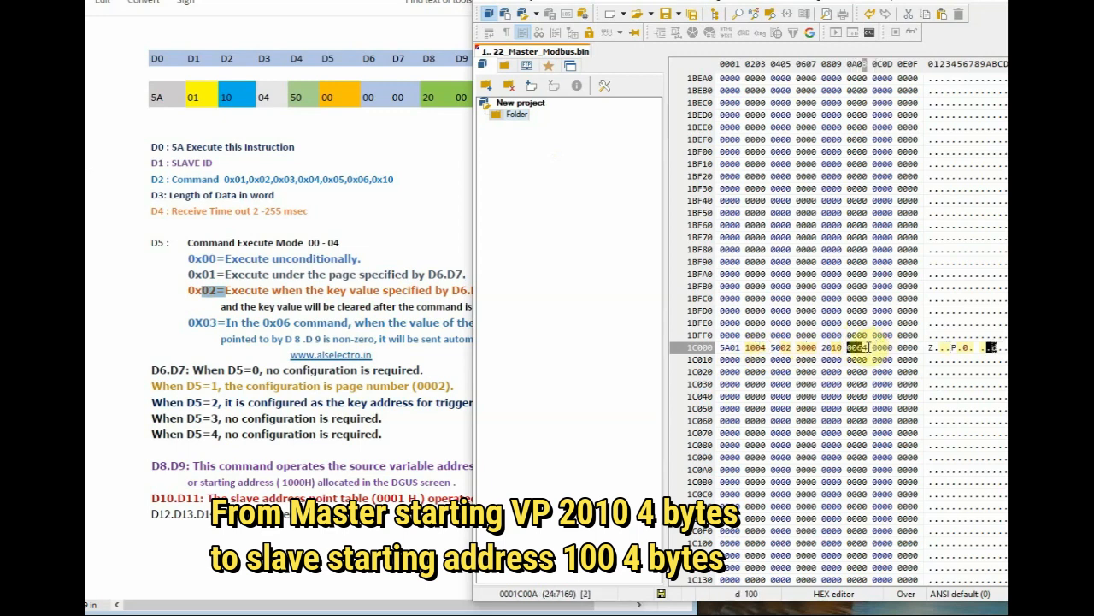
pyautogui.click(492, 5)
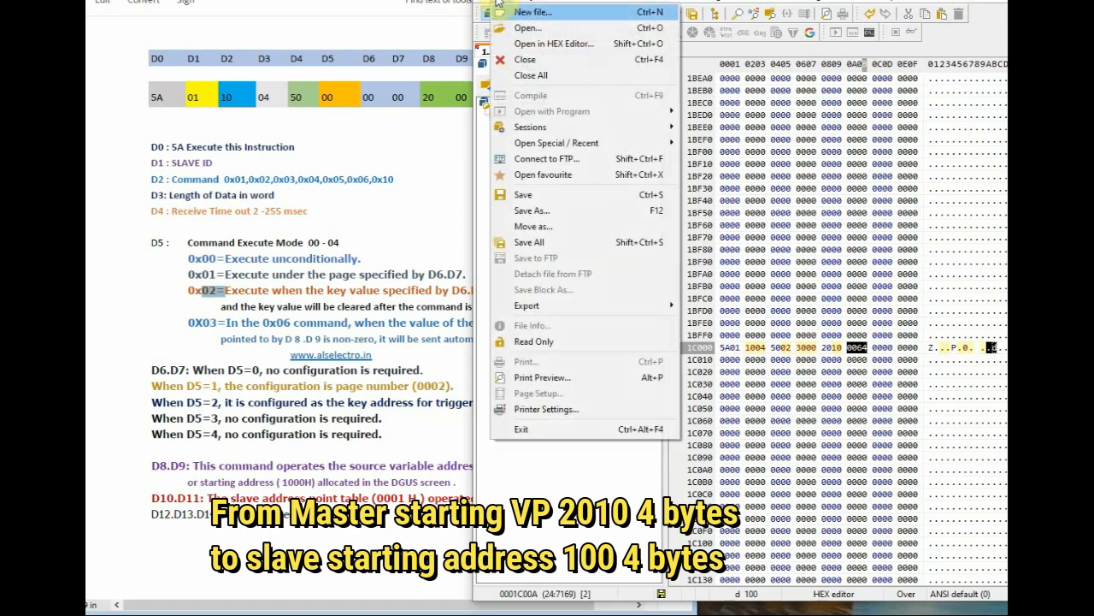
pyautogui.click(507, 188)
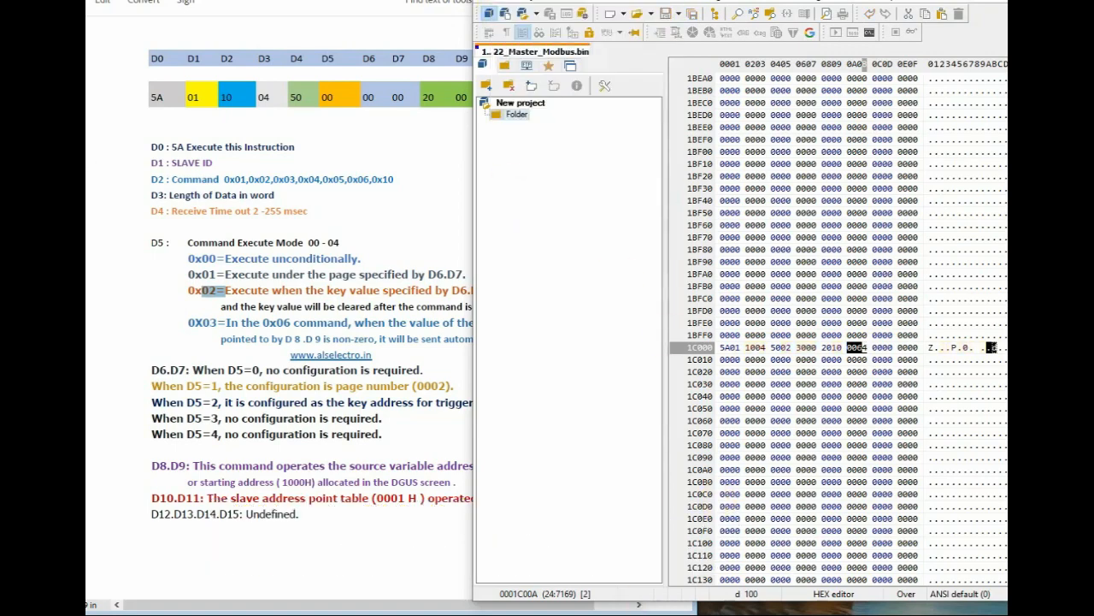
# Open T5L Download from DWIN DGUS and download 22_Master_Modbus.bin to the display through serial port COM6
pyautogui.hotkey('alt', 'Tab')
pyautogui.moveTo(796, 52)
pyautogui.click(236, 89)
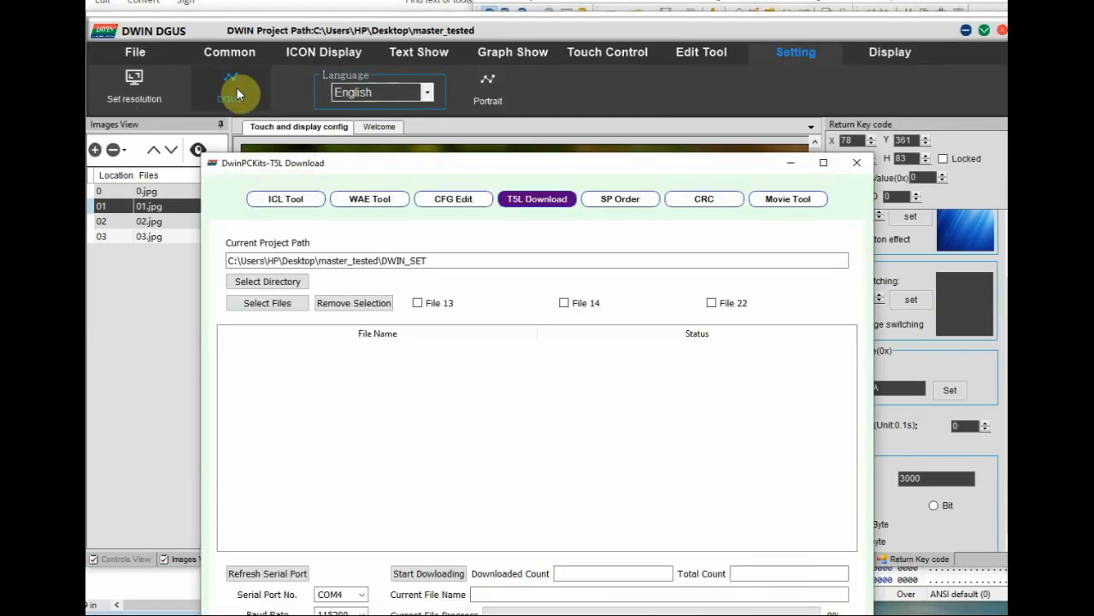
pyautogui.click(272, 305)
pyautogui.click(373, 214)
pyautogui.moveTo(884, 311); pyautogui.dragTo(886, 446)
pyautogui.click(825, 369)
pyautogui.click(776, 539)
pyautogui.click(360, 596)
pyautogui.click(334, 612)
pyautogui.click(429, 573)
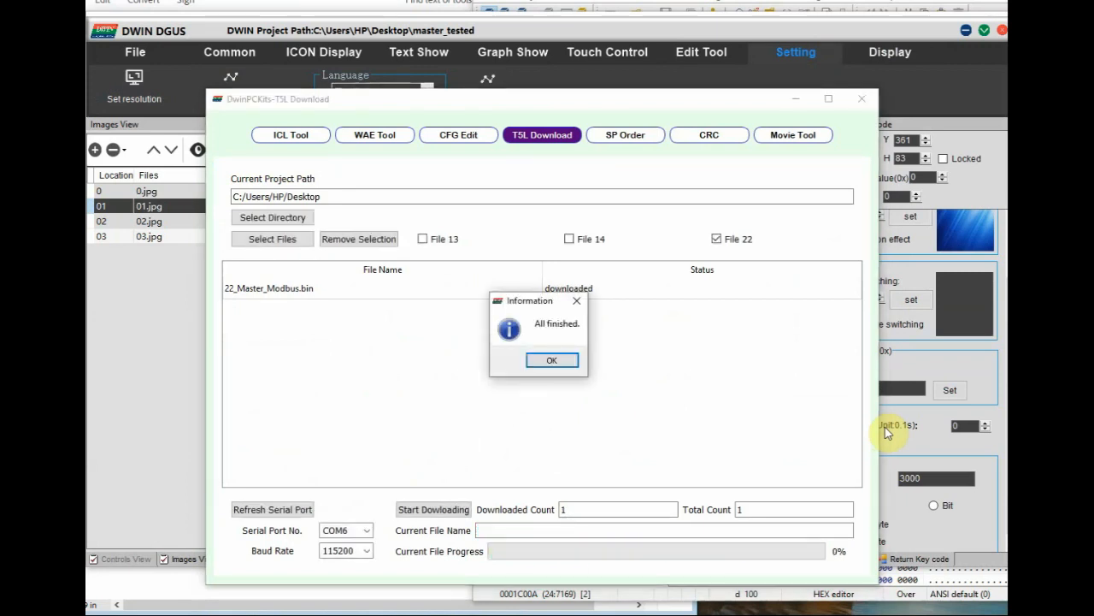
pyautogui.click(550, 360)
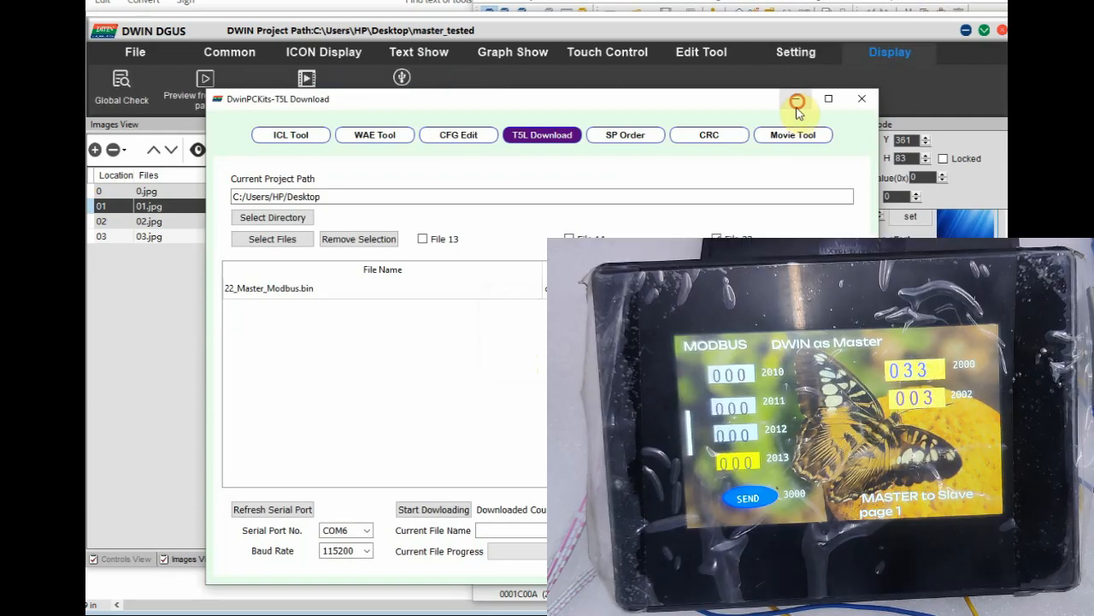
# Close the T5L Download window, bring up pyModSlave and minimize the DGUS, hex editor and PDF windows
pyautogui.click(862, 99)
pyautogui.click(966, 31)
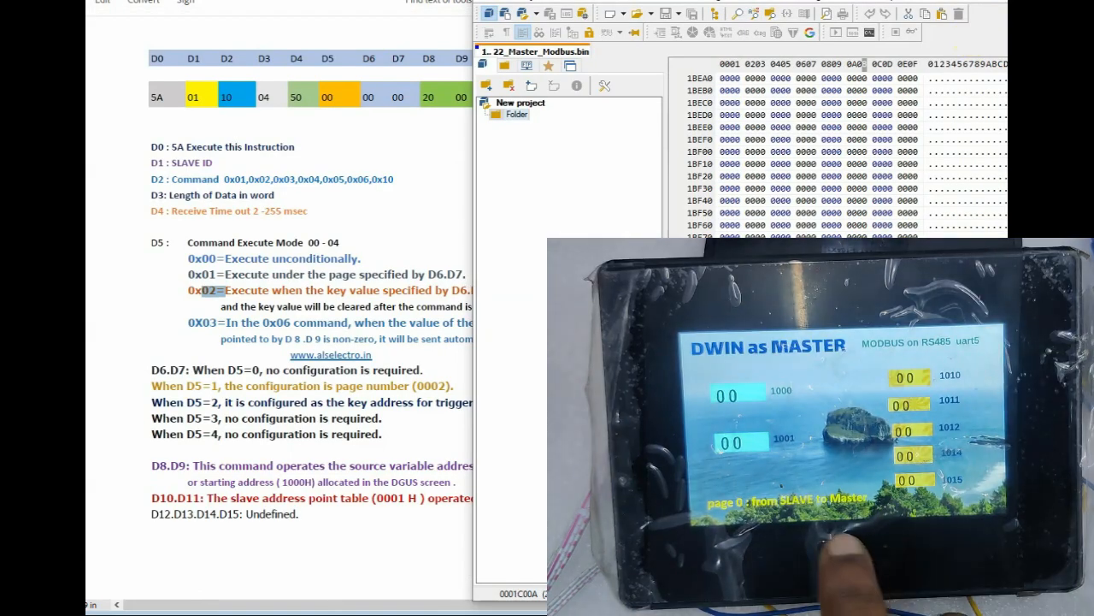
pyautogui.click(542, 612)
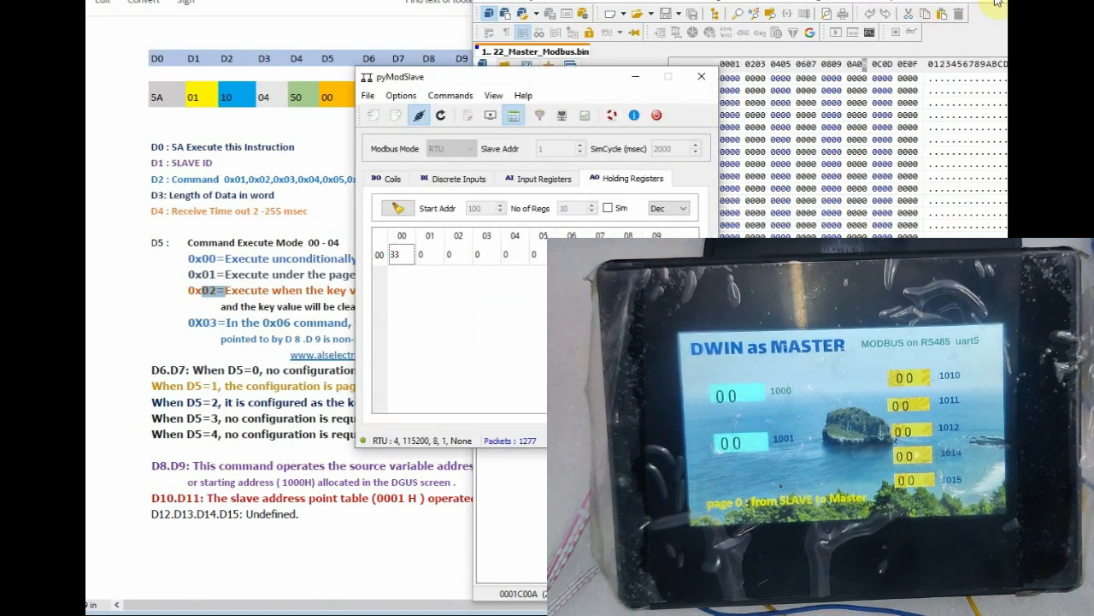
pyautogui.click(957, 3)
pyautogui.click(556, 3)
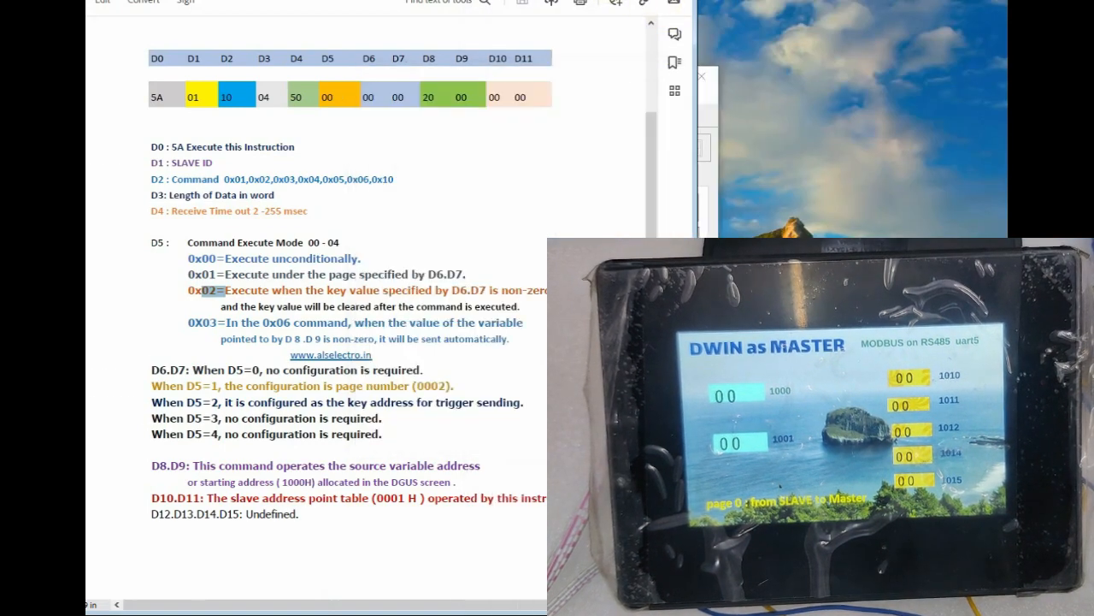
pyautogui.click(539, 4)
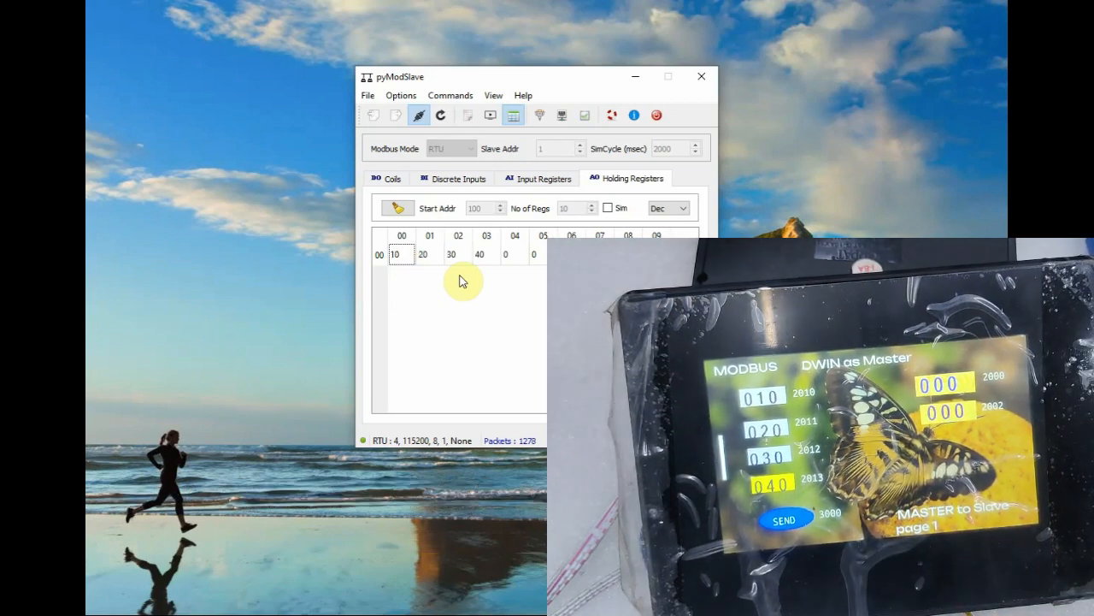
# Inspect pyModSlave holding registers 00 to 03 for the four values sent with the display's SEND button
pyautogui.click(395, 259)
pyautogui.click(425, 256)
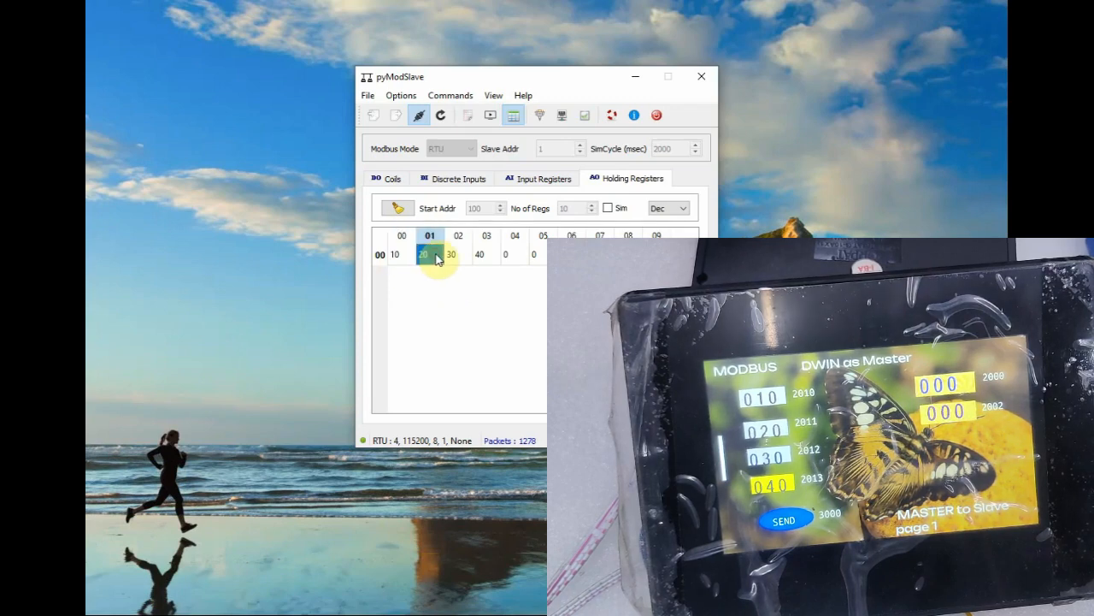
pyautogui.click(454, 257)
pyautogui.click(485, 255)
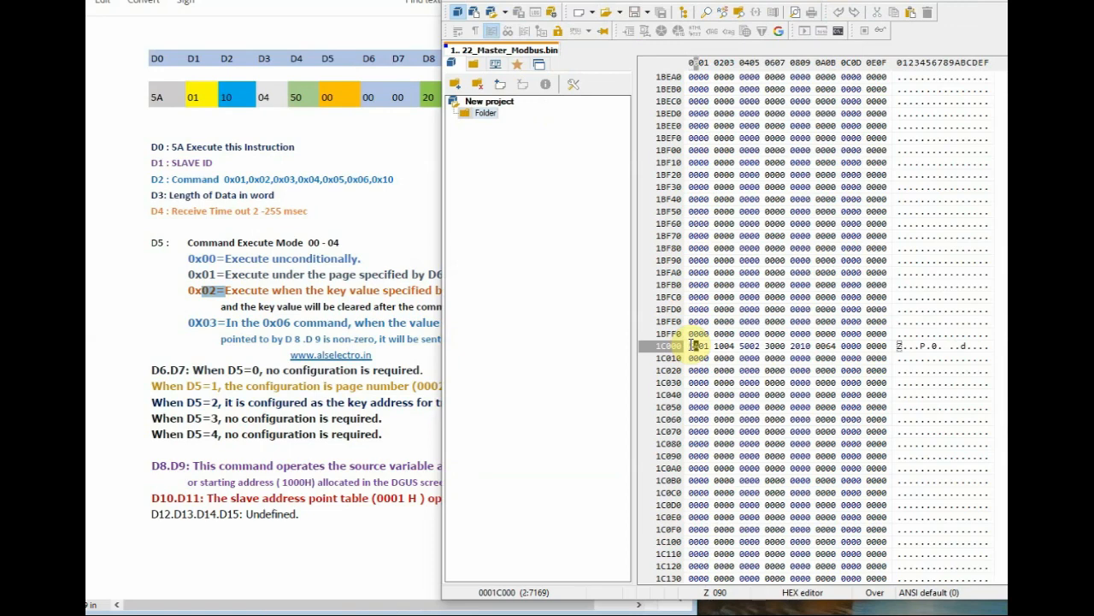
# Look up instruction 0x03 in the PDF's Modbus master instruction table, then set the D2.D3 word in row 1C000 to 0301
pyautogui.press('Right')
pyautogui.press('Right')
pyautogui.click(197, 2)
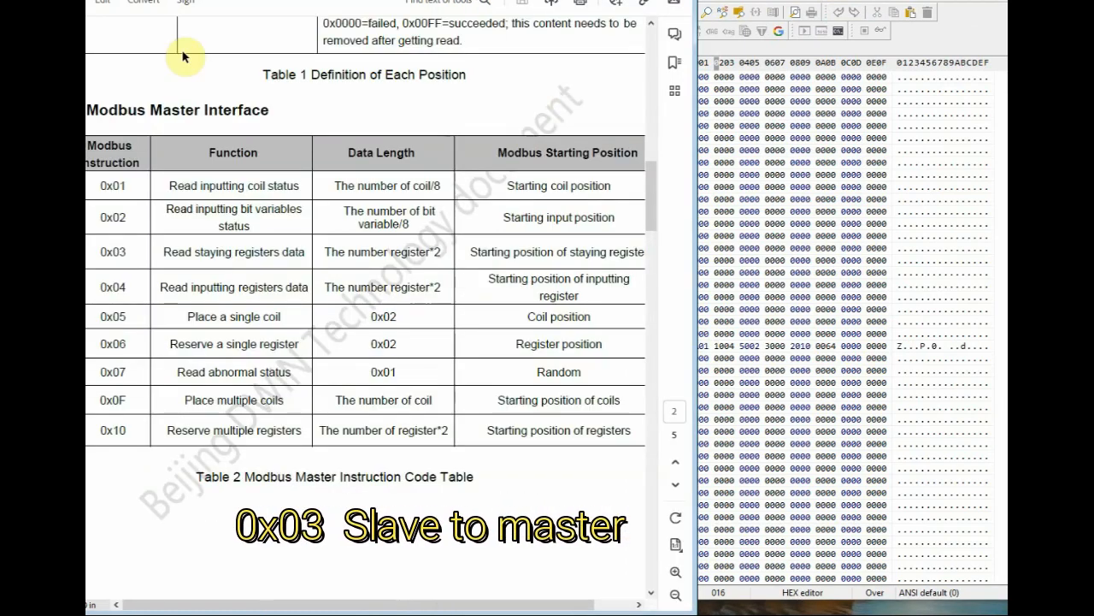
pyautogui.moveTo(101, 251); pyautogui.dragTo(397, 261)
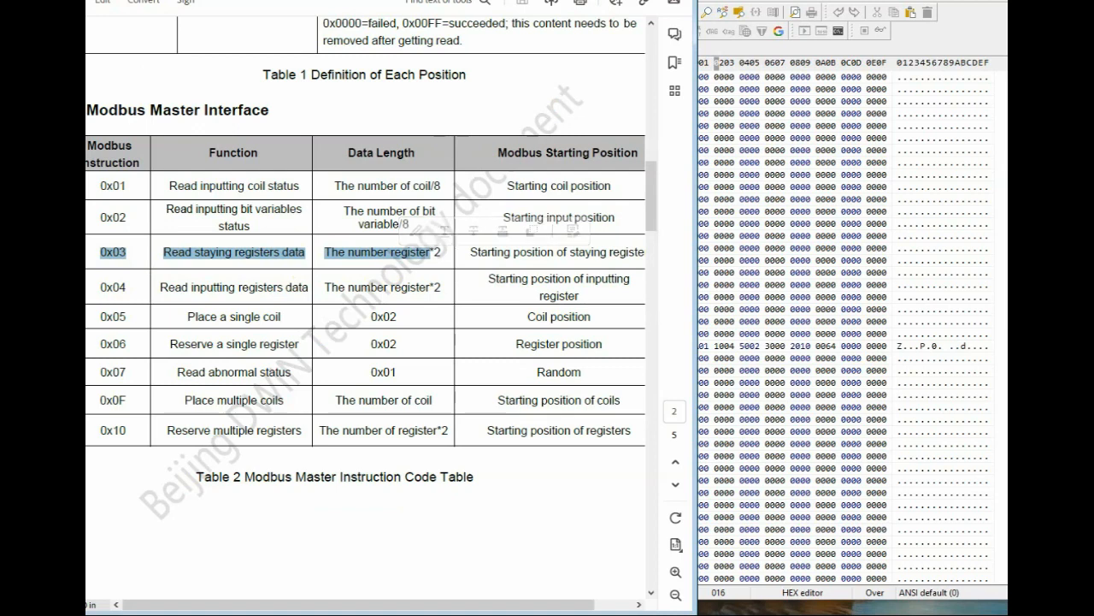
pyautogui.click(605, 0)
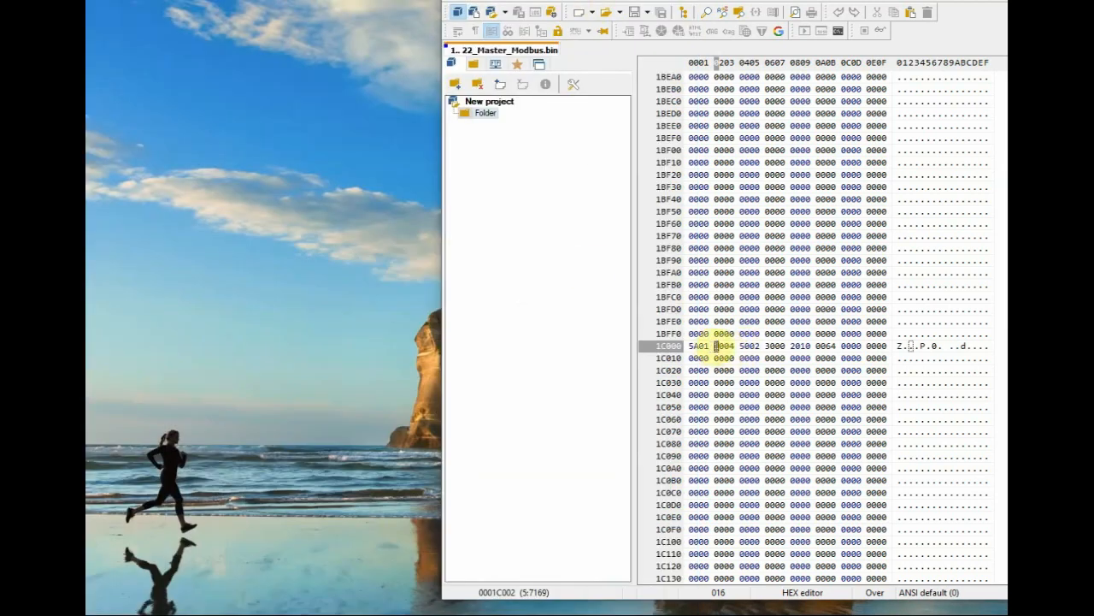
pyautogui.write('01 0301 ')
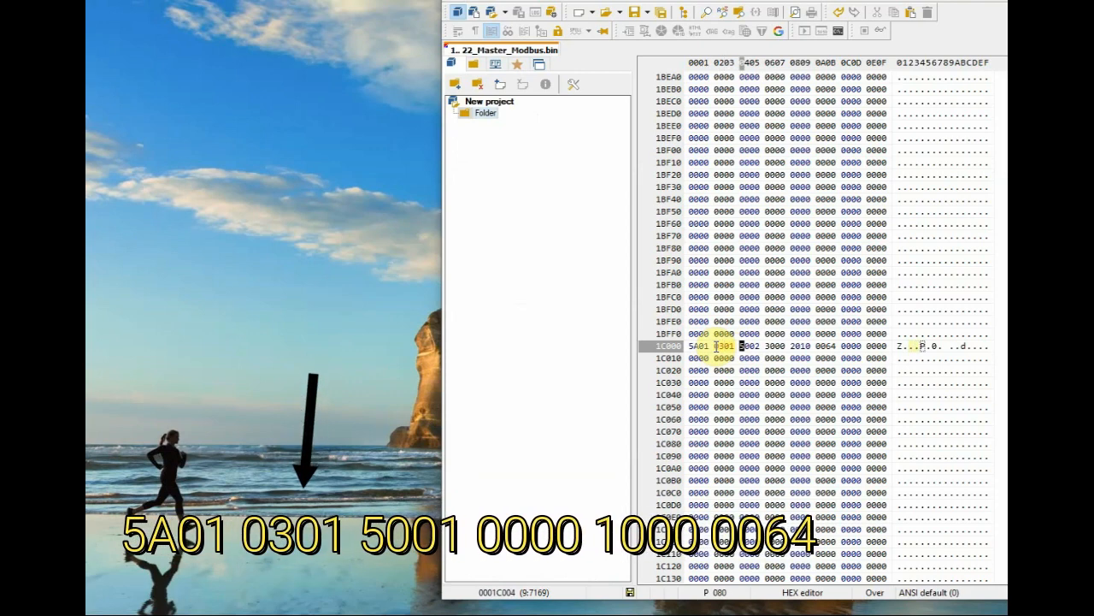
pyautogui.write('5001')
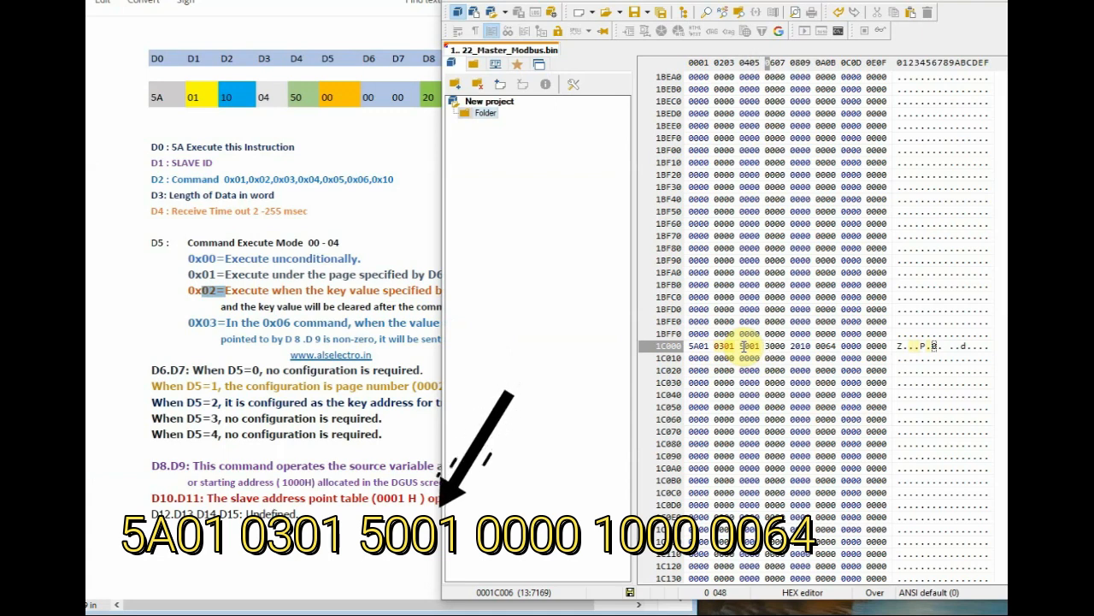
pyautogui.click(235, 276)
pyautogui.moveTo(469, 274); pyautogui.dragTo(199, 275)
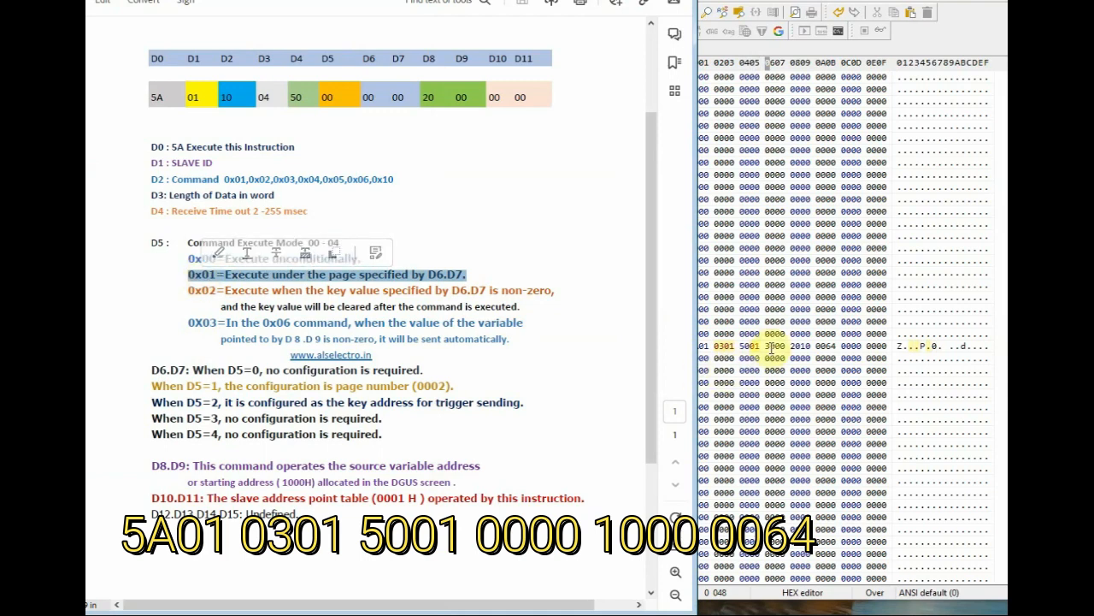
pyautogui.click(772, 346)
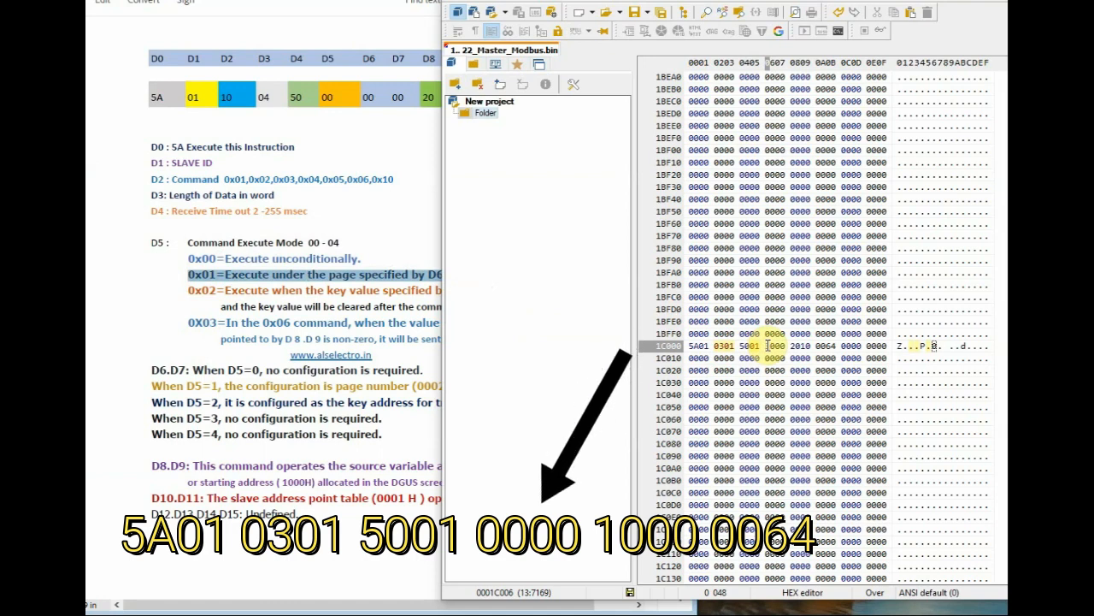
pyautogui.write('0000 ')
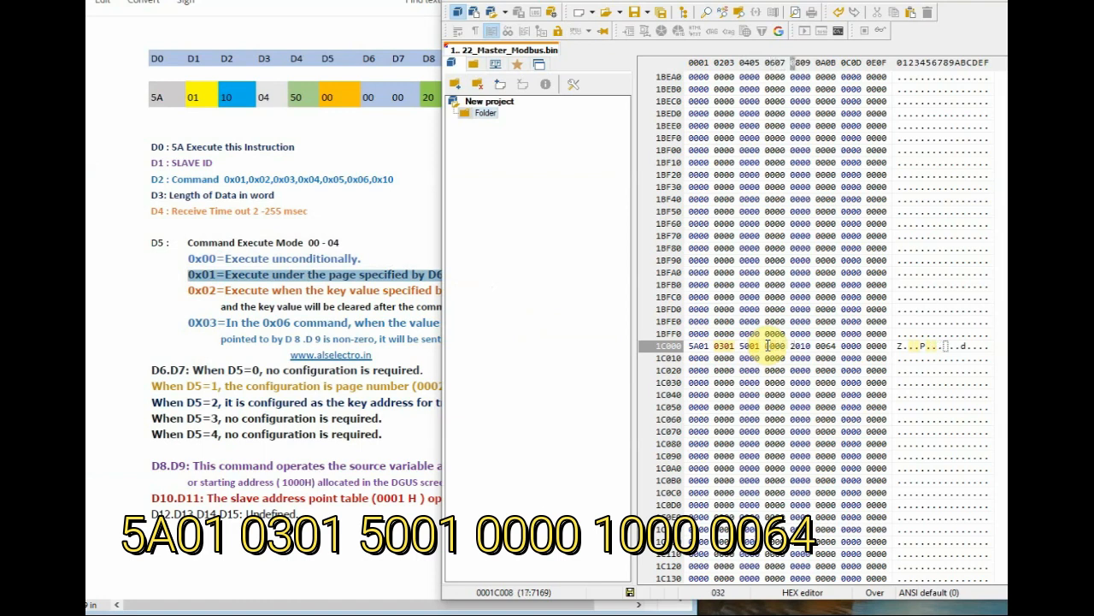
pyautogui.write('1000 00')
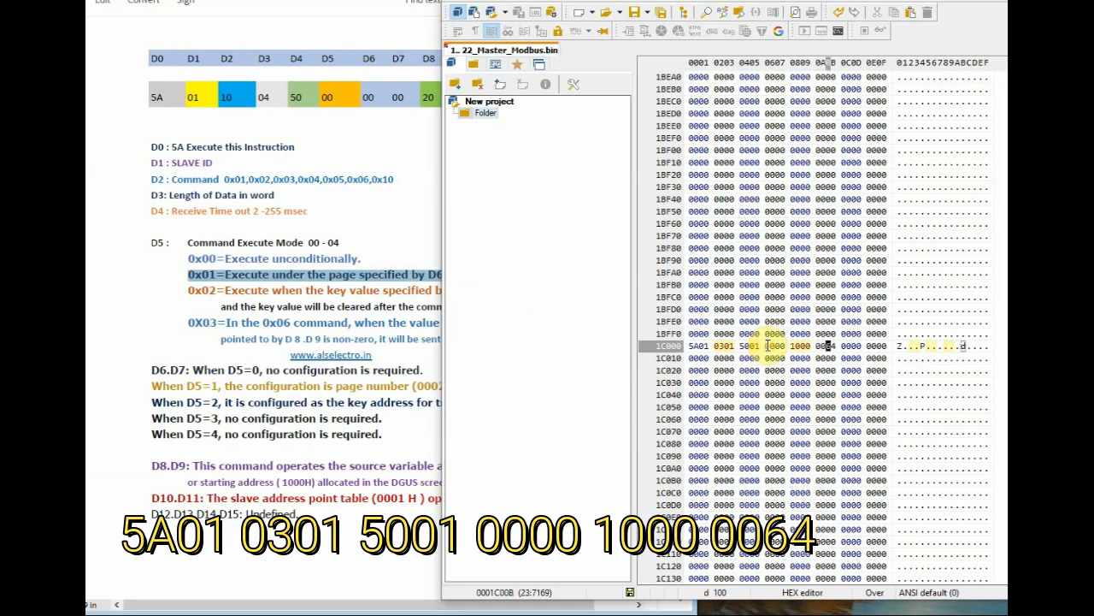
pyautogui.write('64')
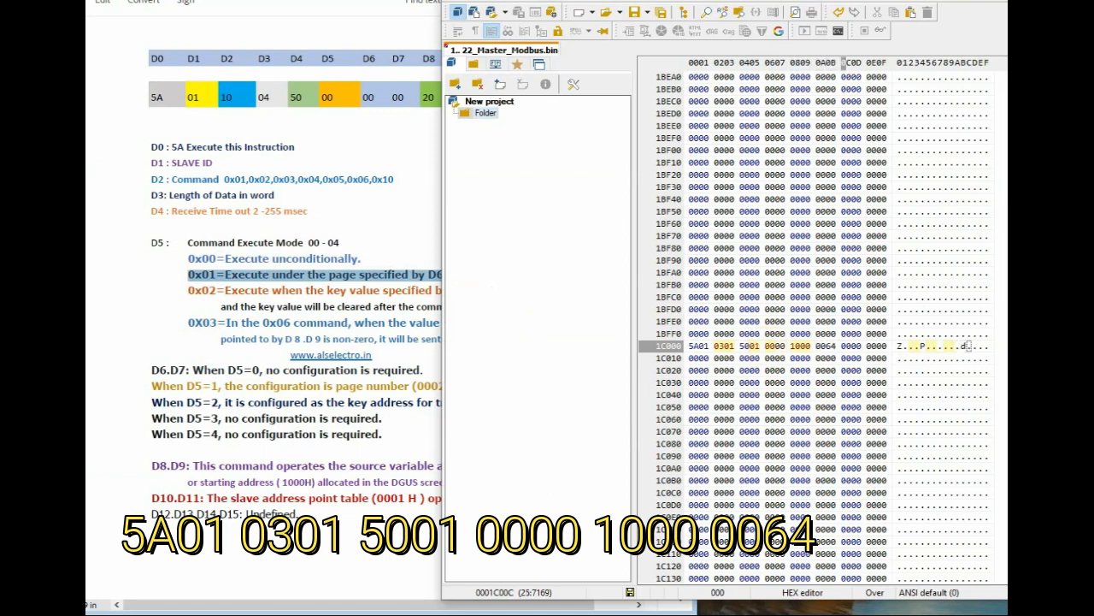
# Check page 0's variable addresses in DWIN DGUS, then minimize it and save 22_Master_Modbus.bin in the hex editor
pyautogui.click(450, 612)
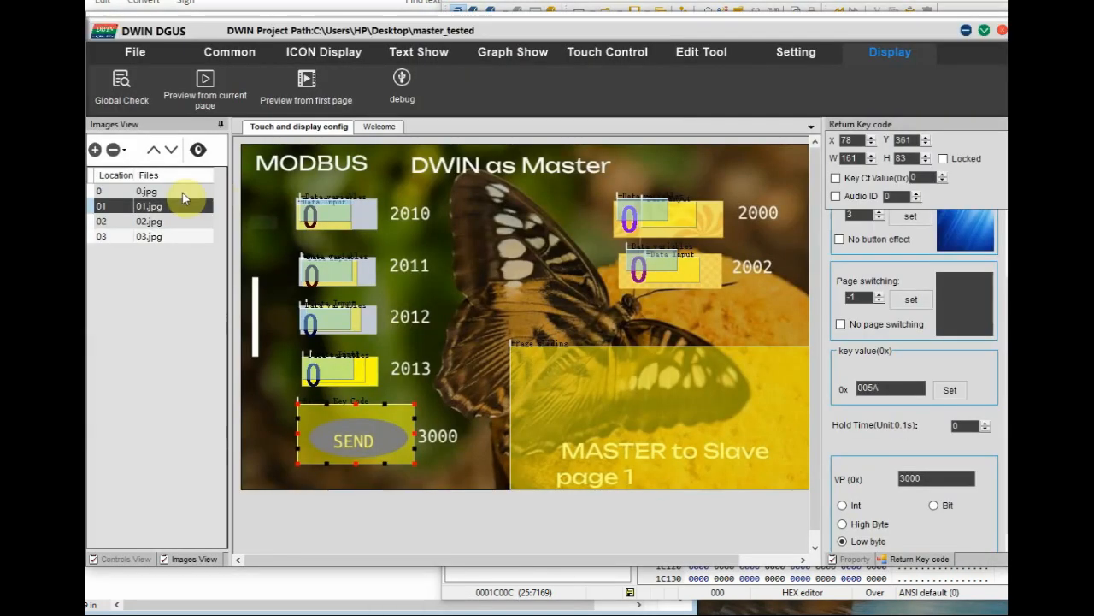
pyautogui.click(145, 192)
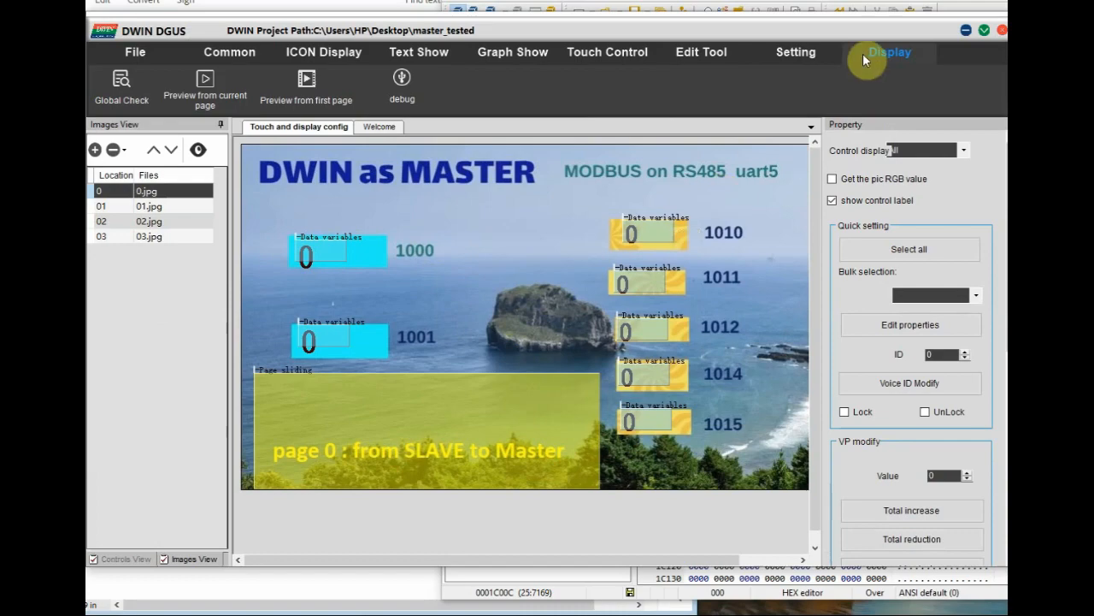
pyautogui.click(964, 30)
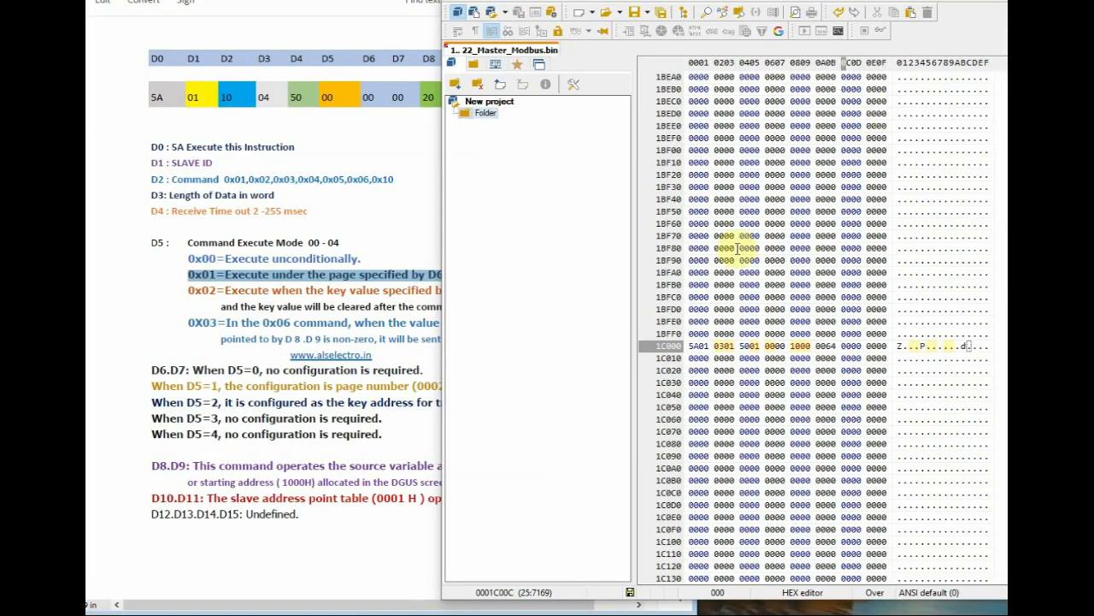
pyautogui.click(467, 1)
pyautogui.click(503, 194)
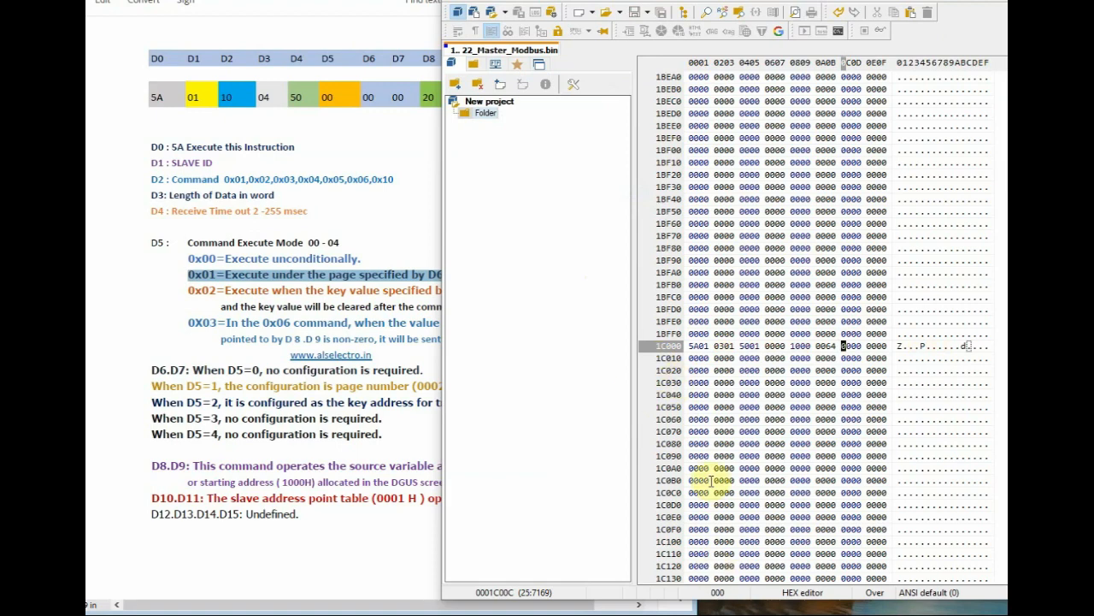
# Select 22_Master_Modbus.bin in T5L Download and download it to the display
pyautogui.click(291, 238)
pyautogui.scroll(-5, 880, 250)
pyautogui.click(847, 248)
pyautogui.click(778, 475)
pyautogui.click(433, 508)
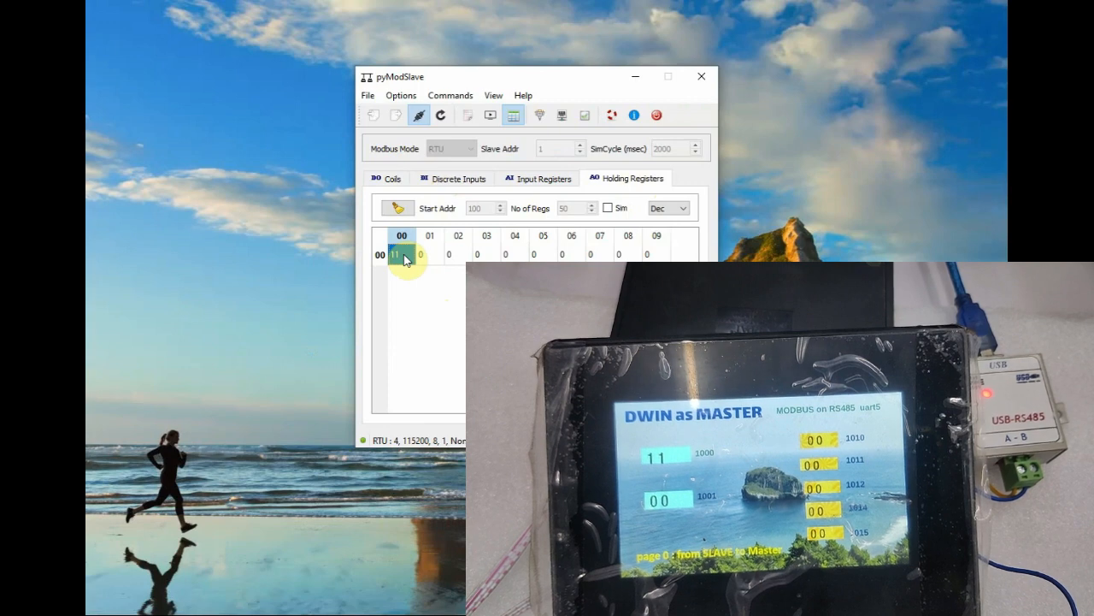
# Set pyModSlave holding register 00 to 25 and then 99 to test the slave-to-master read at address 1000
pyautogui.write('25')
pyautogui.press('Return')
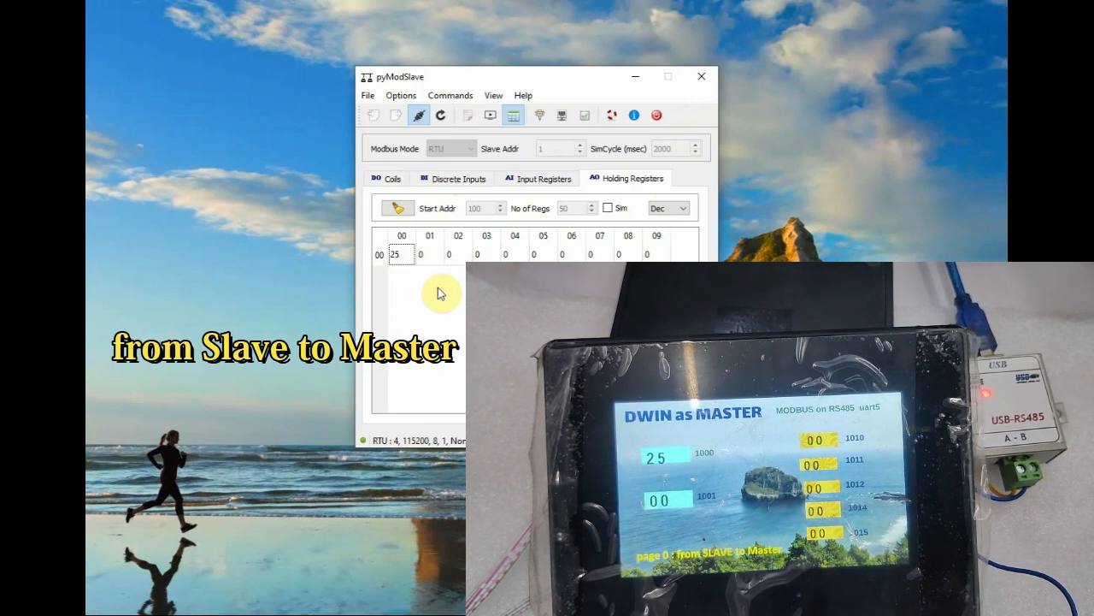
pyautogui.click(403, 254)
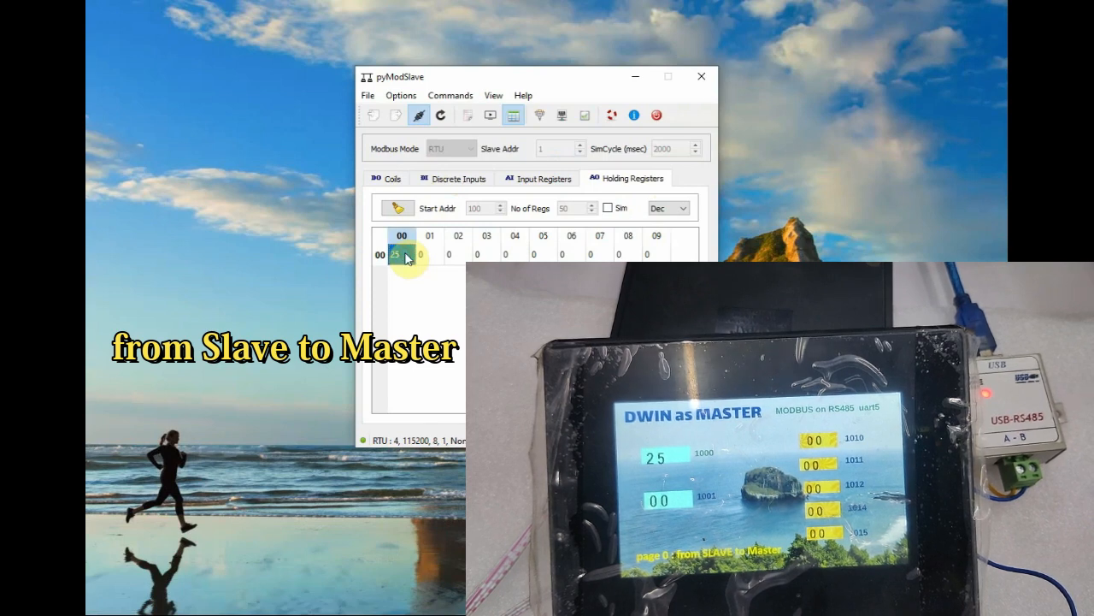
pyautogui.write('999')
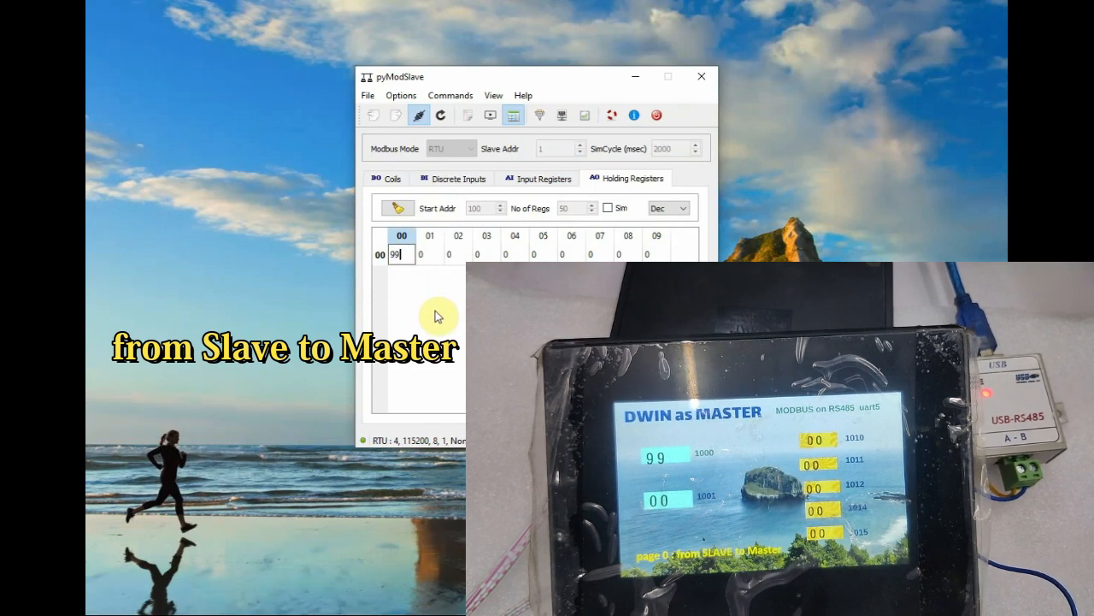
pyautogui.click(435, 315)
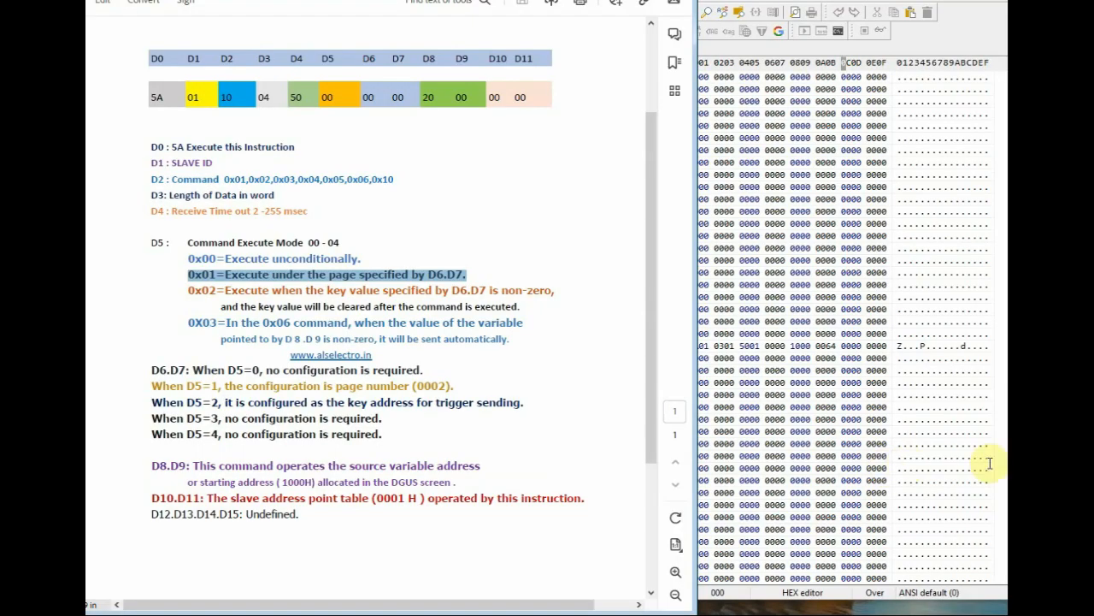
# Set the D3 data-length byte in row 1C000 of the bin file to 05, leaving slave ID 01 and command 03 in place
pyautogui.click(958, 456)
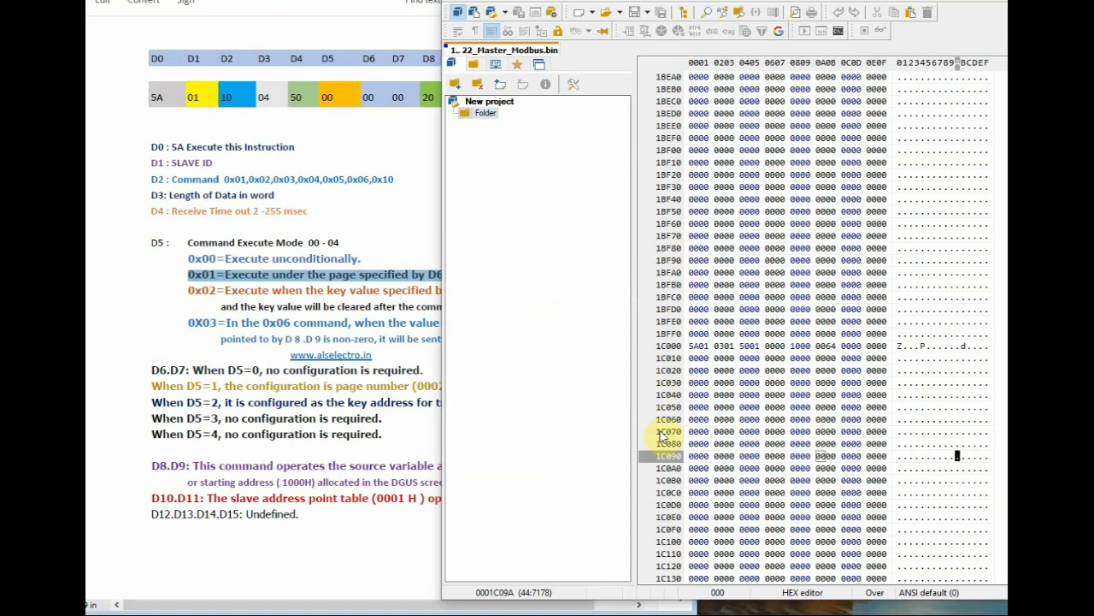
pyautogui.click(715, 345)
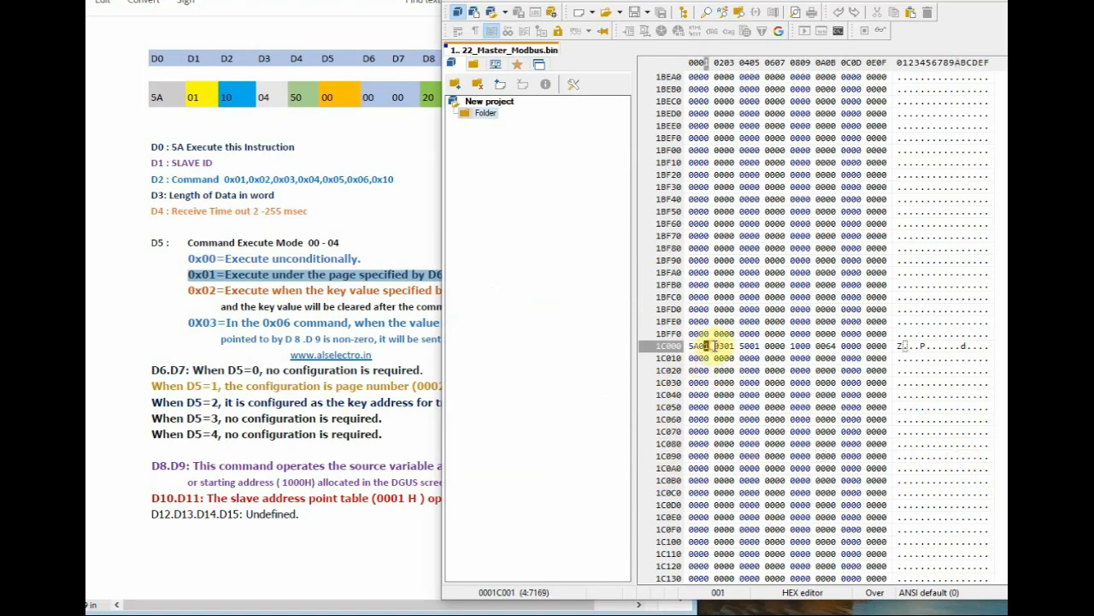
pyautogui.write('03')
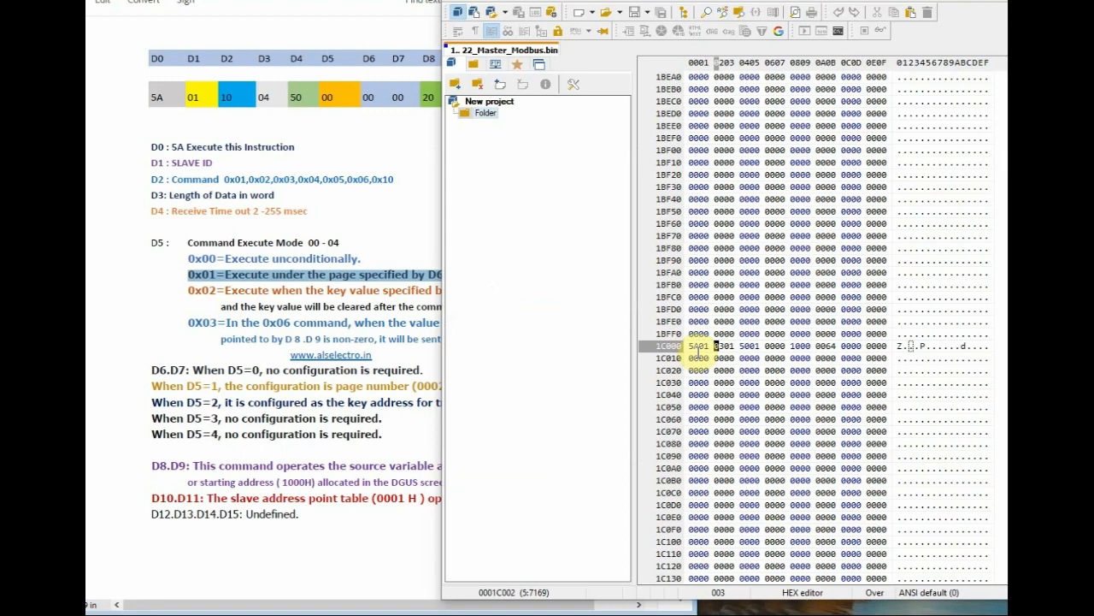
pyautogui.press('Right')
pyautogui.press('Right')
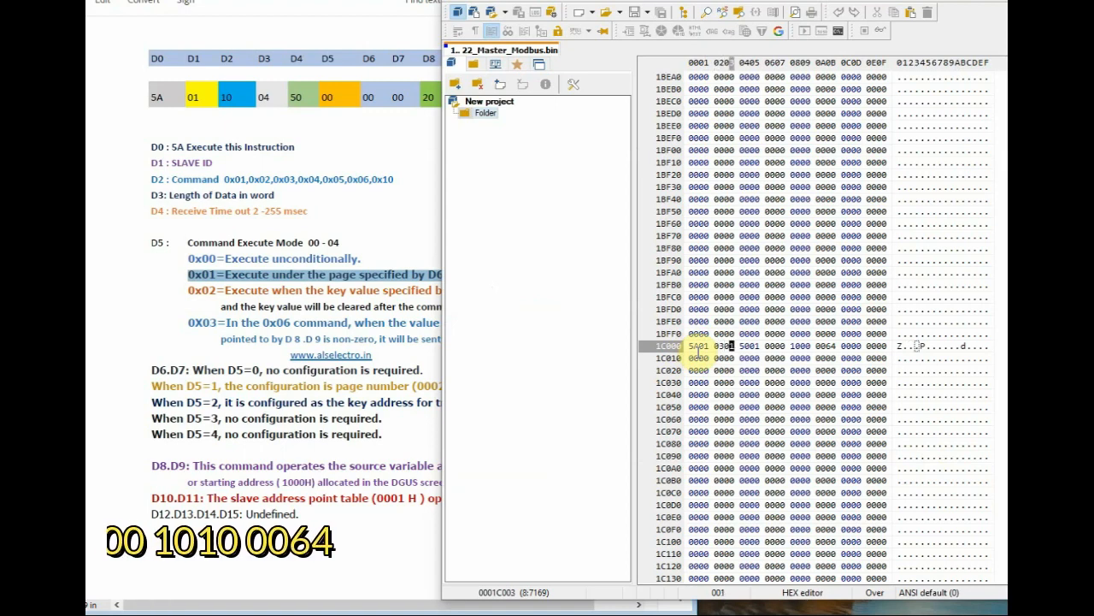
pyautogui.write('05')
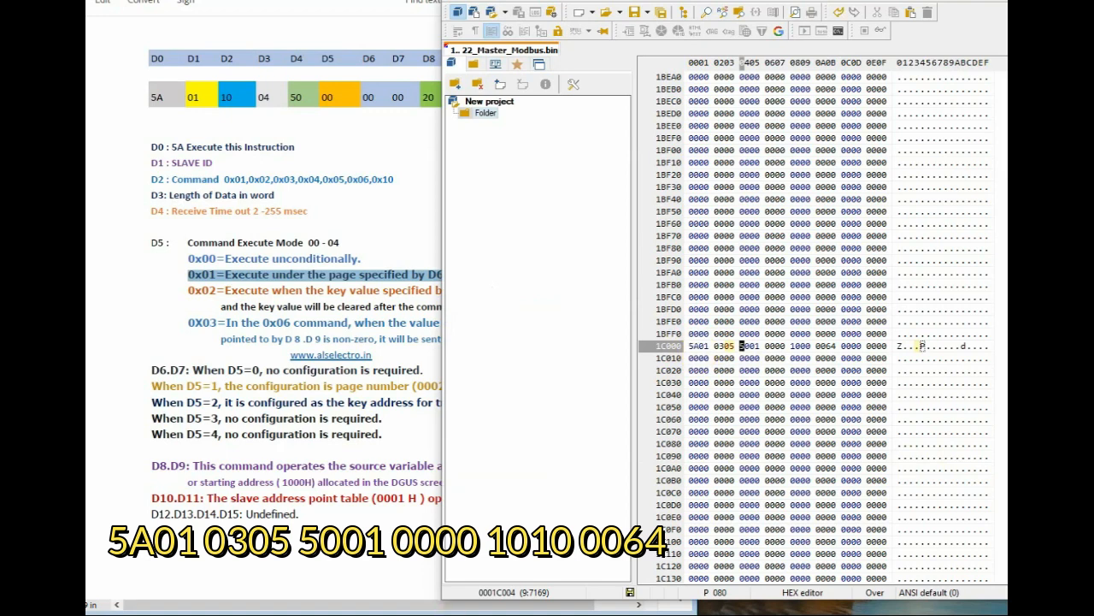
# Check page 0's five variable addresses in DWIN DGUS, then set the D8.D9 word in row 1C000 to 1010
pyautogui.click(598, 612)
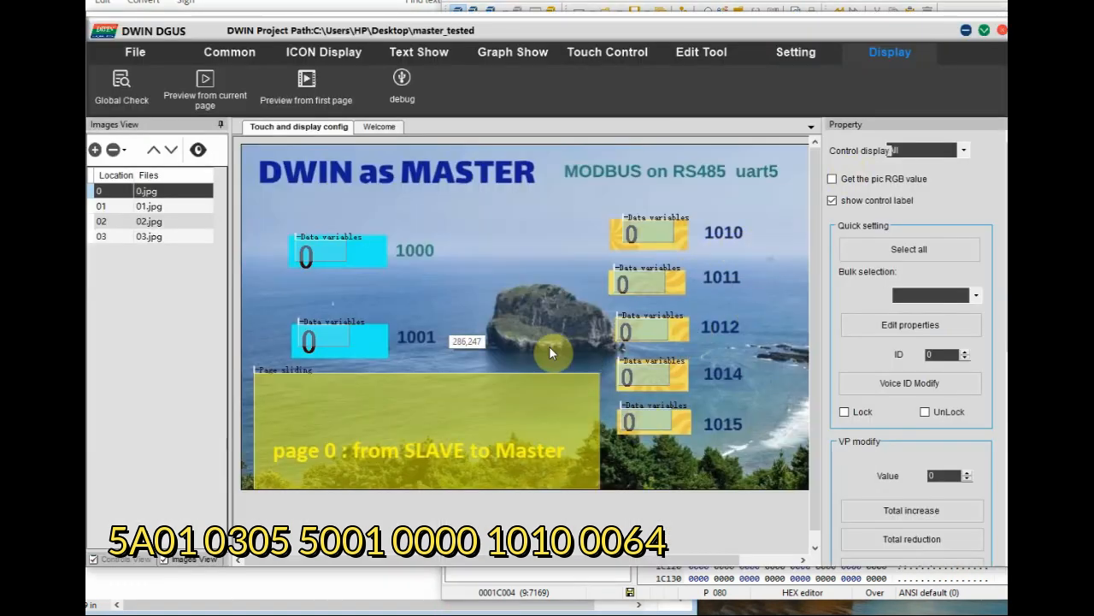
pyautogui.click(965, 31)
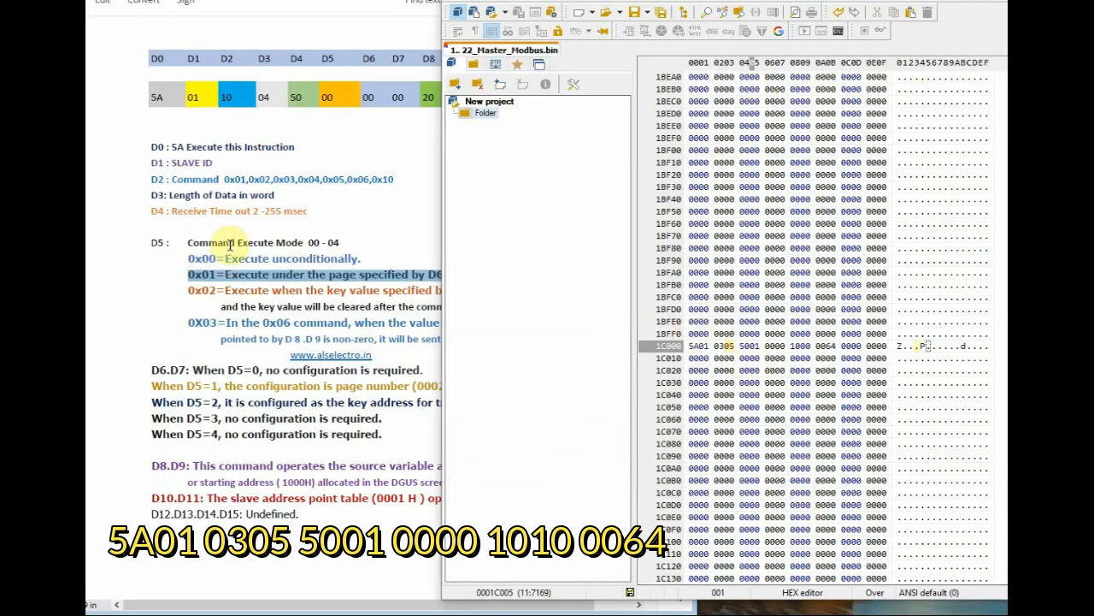
pyautogui.click(772, 346)
pyautogui.click(775, 346)
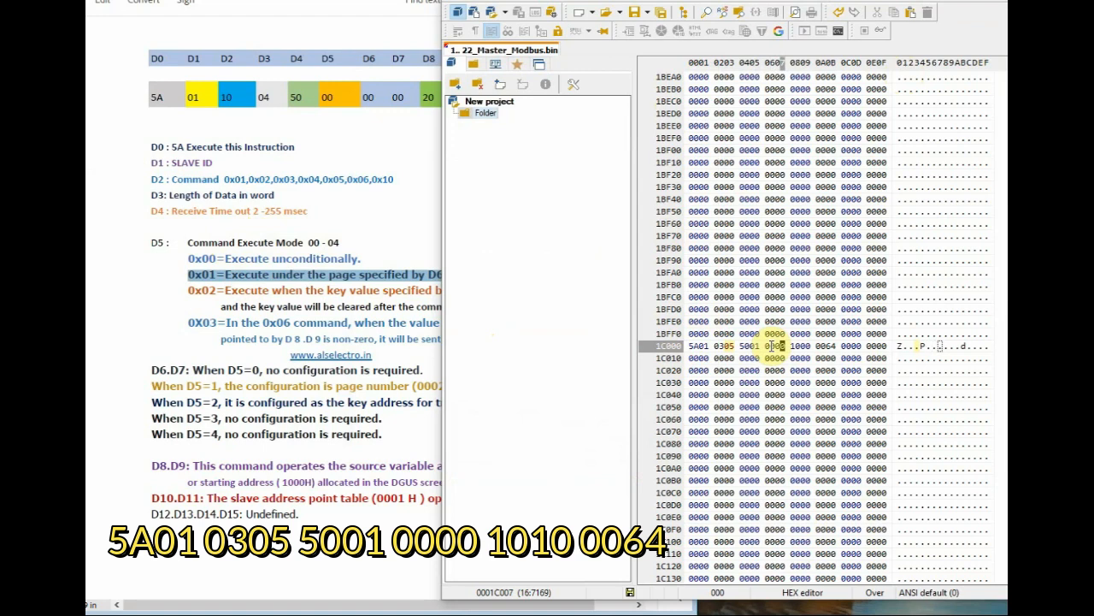
pyautogui.press('Right')
pyautogui.write('1010')
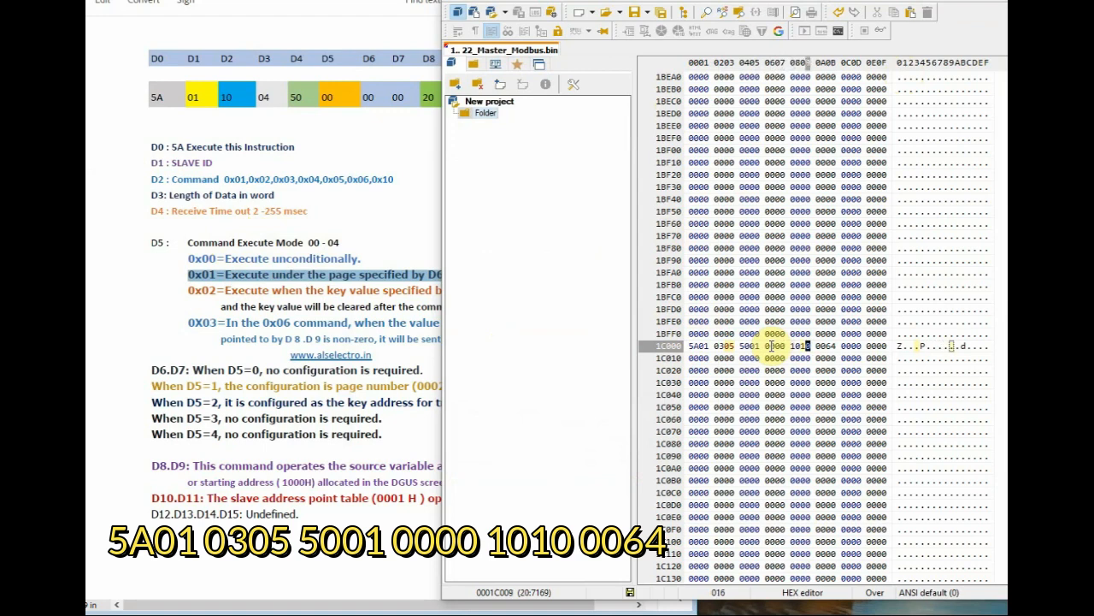
pyautogui.press('Right')
pyautogui.write('64')
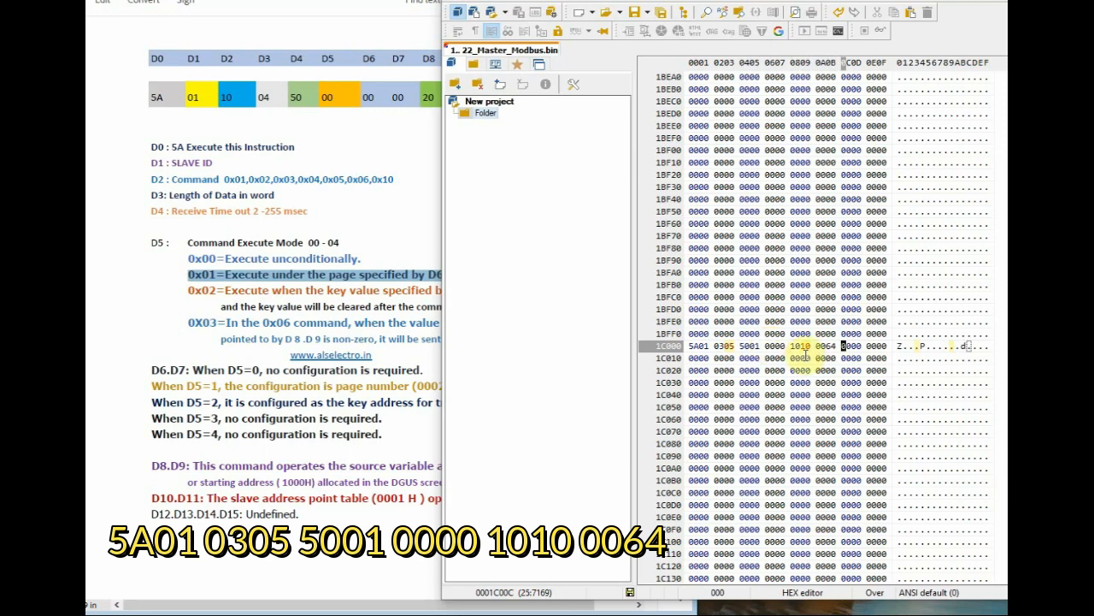
# Review the 0064 slave address and 05 length in row 1C000 and save 22_Master_Modbus.bin
pyautogui.moveTo(816, 346); pyautogui.dragTo(831, 347)
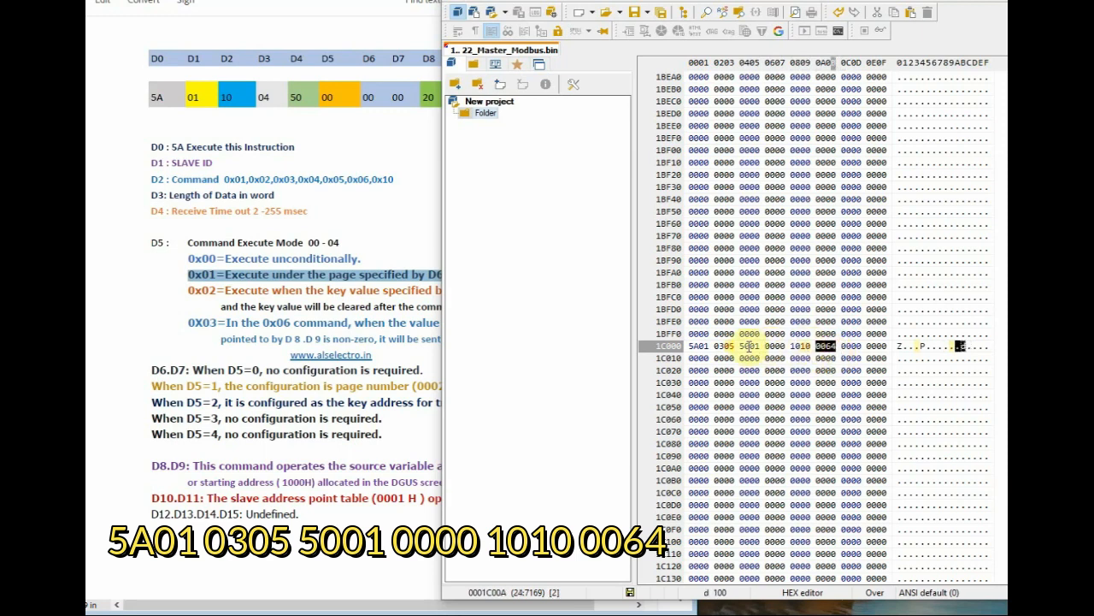
pyautogui.click(728, 346)
pyautogui.click(468, 1)
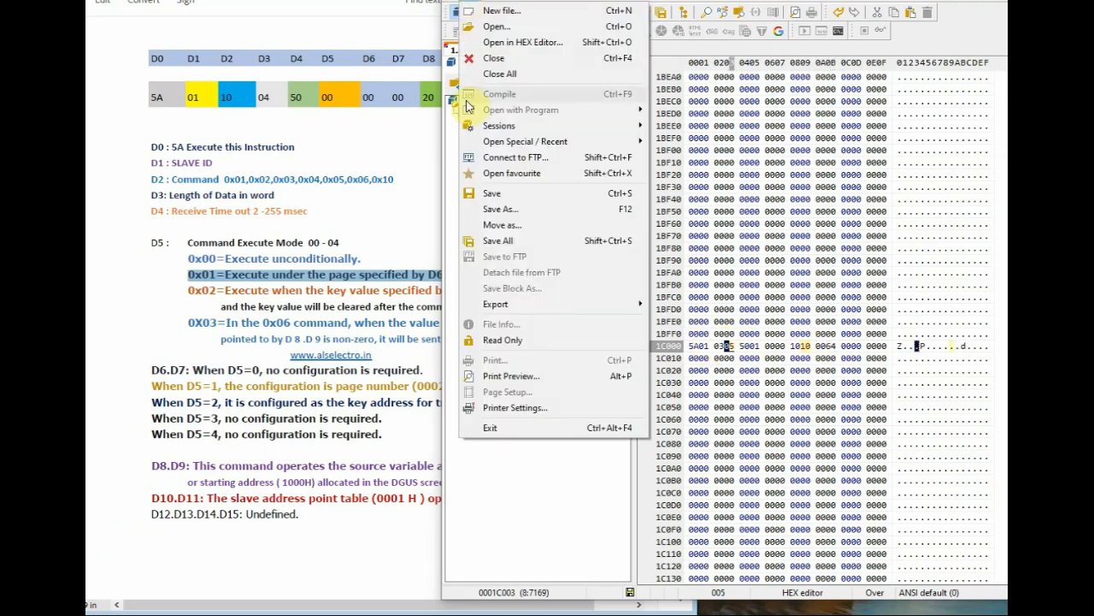
pyautogui.click(489, 194)
# Open T5L Download from DWIN DGUS, select the updated 22_Master_Modbus.bin and download it through serial port COM6
pyautogui.click(749, 611)
pyautogui.click(790, 52)
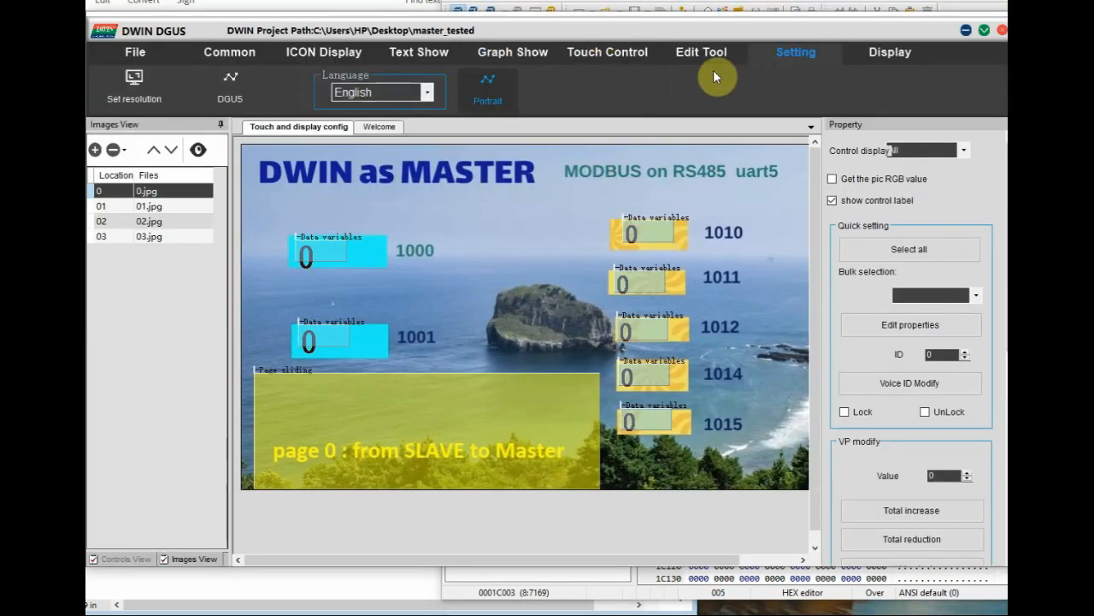
pyautogui.click(230, 87)
pyautogui.click(278, 316)
pyautogui.click(373, 210)
pyautogui.scroll(-5, 887, 319)
pyautogui.scroll(-3, 887, 319)
pyautogui.doubleClick(836, 329)
pyautogui.click(340, 594)
pyautogui.click(333, 608)
pyautogui.moveTo(560, 173); pyautogui.dragTo(584, 103)
pyautogui.click(452, 503)
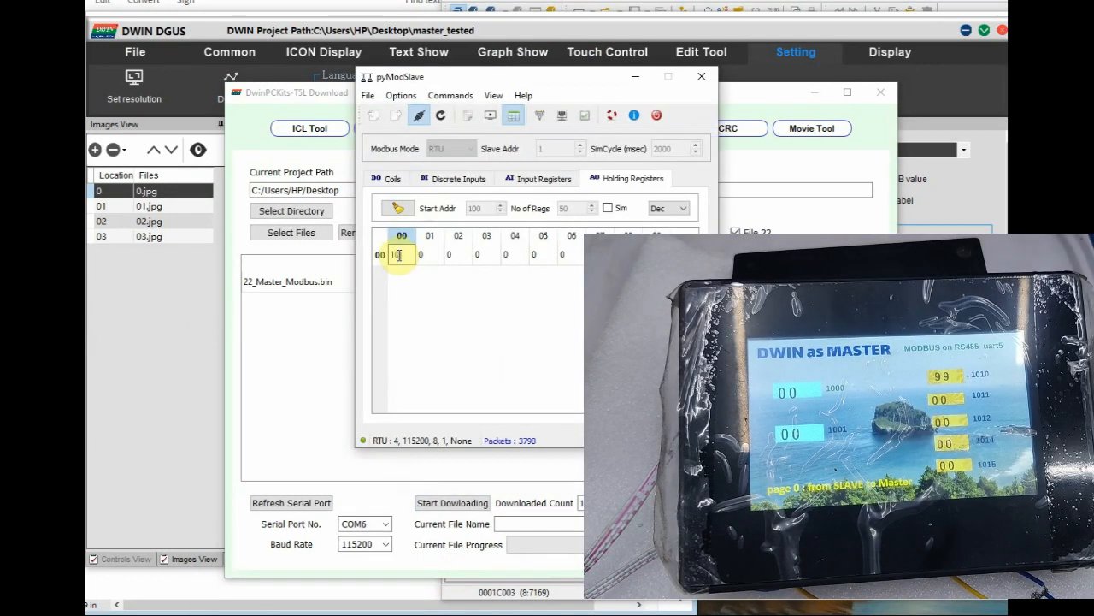
# Set slave holding registers 101 and 102 to 20 and 30
pyautogui.click(421, 254)
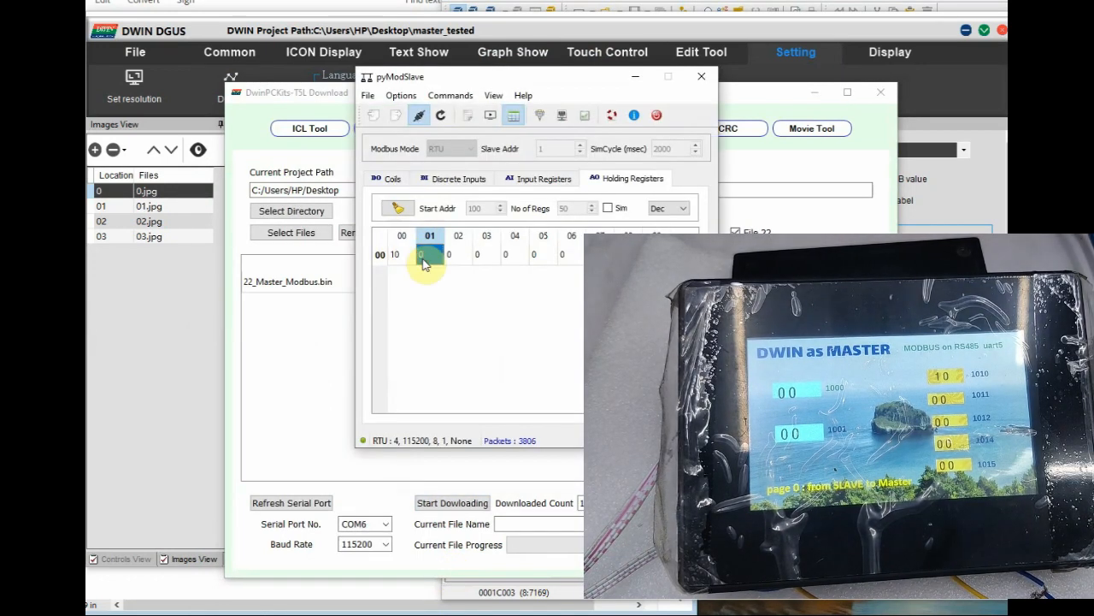
pyautogui.write('2')
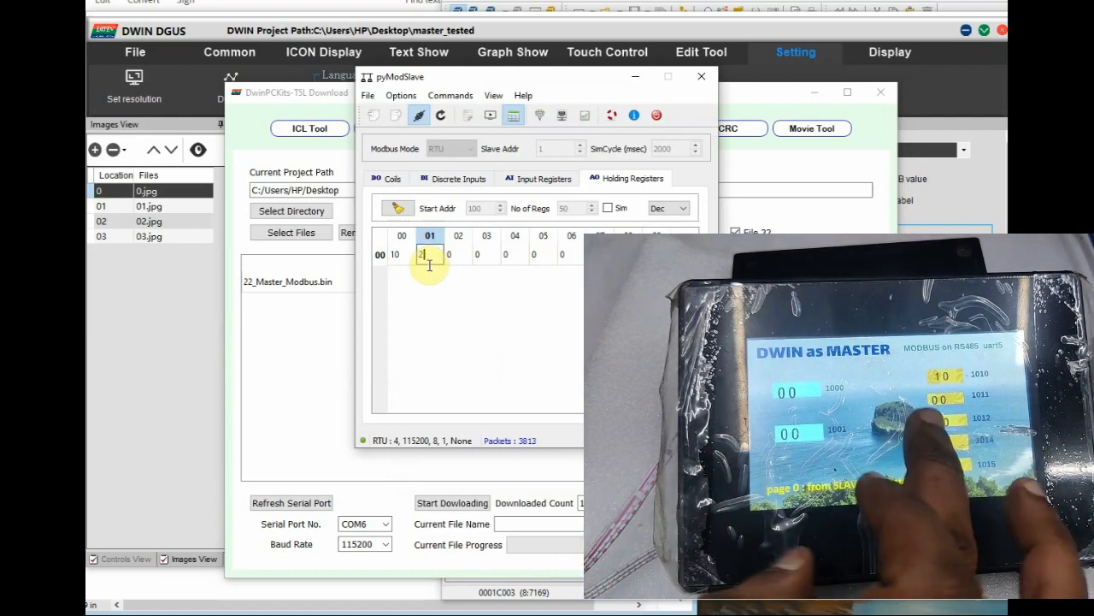
pyautogui.write('0')
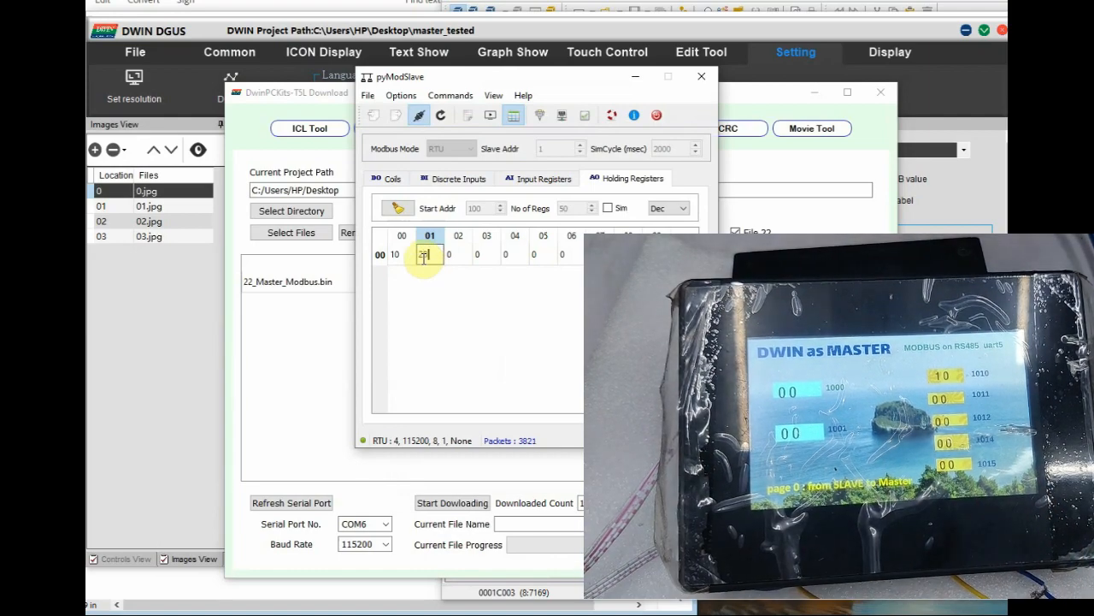
pyautogui.click(461, 255)
pyautogui.write('30')
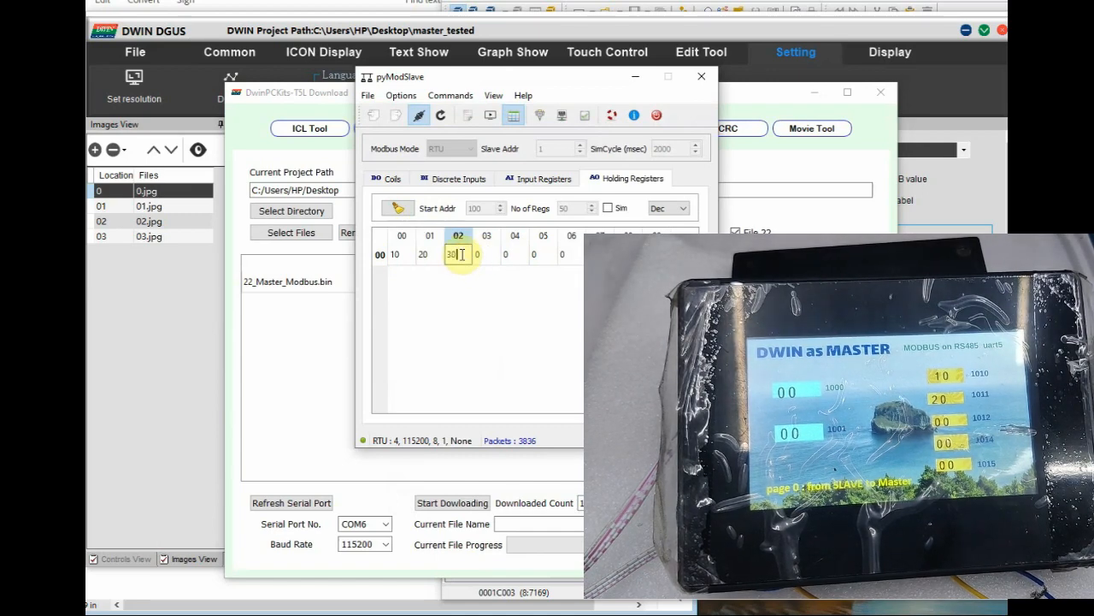
# Set slave holding registers 103, 104 and 105 to 40, 50 and 60
pyautogui.click(486, 257)
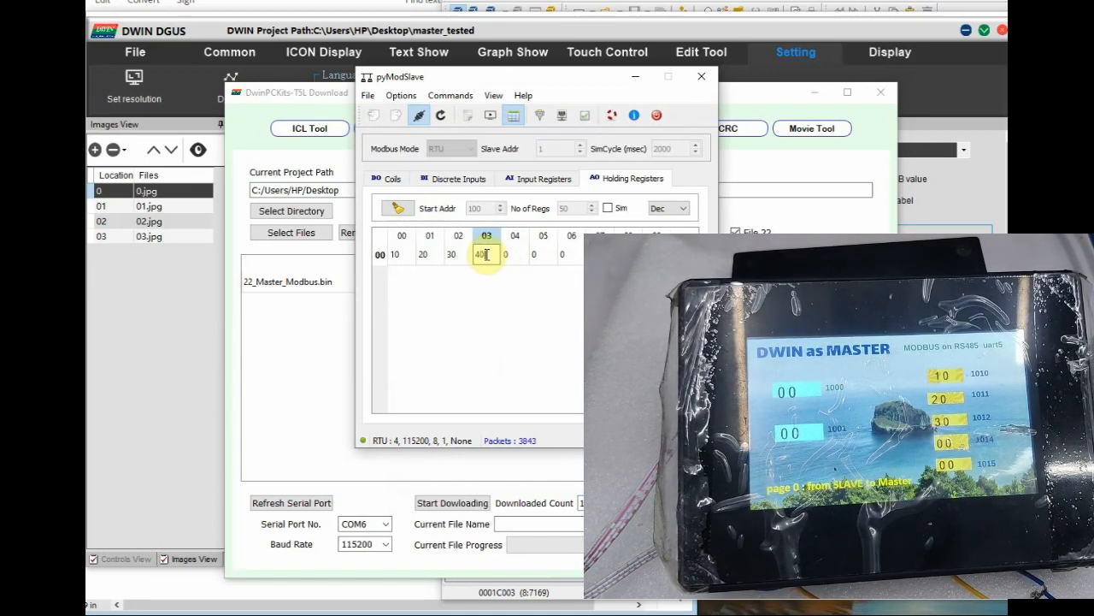
pyautogui.click(525, 258)
pyautogui.write('50')
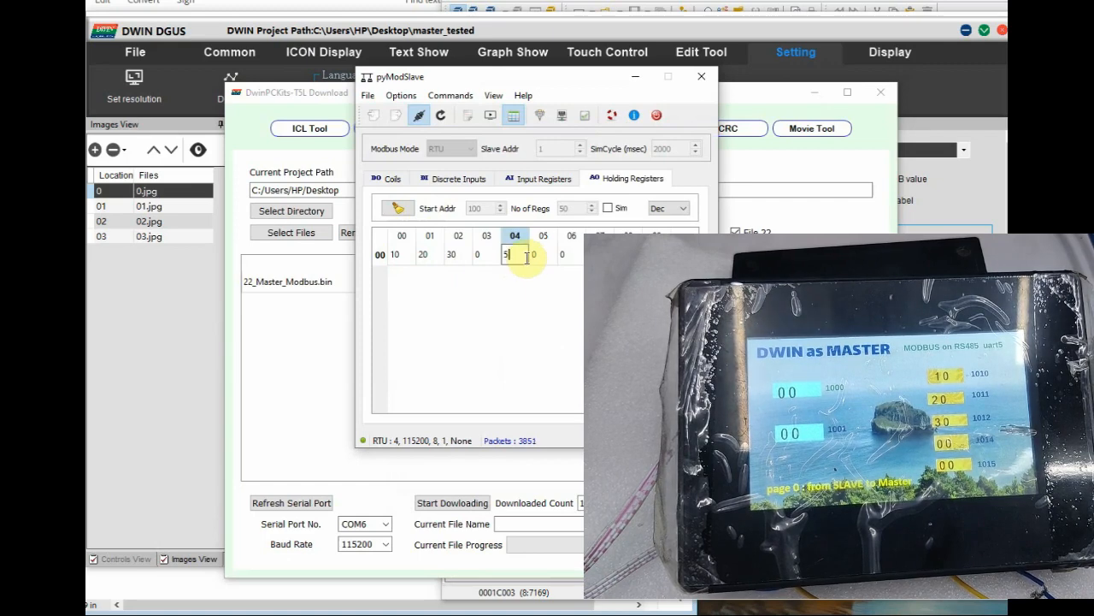
pyautogui.click(524, 294)
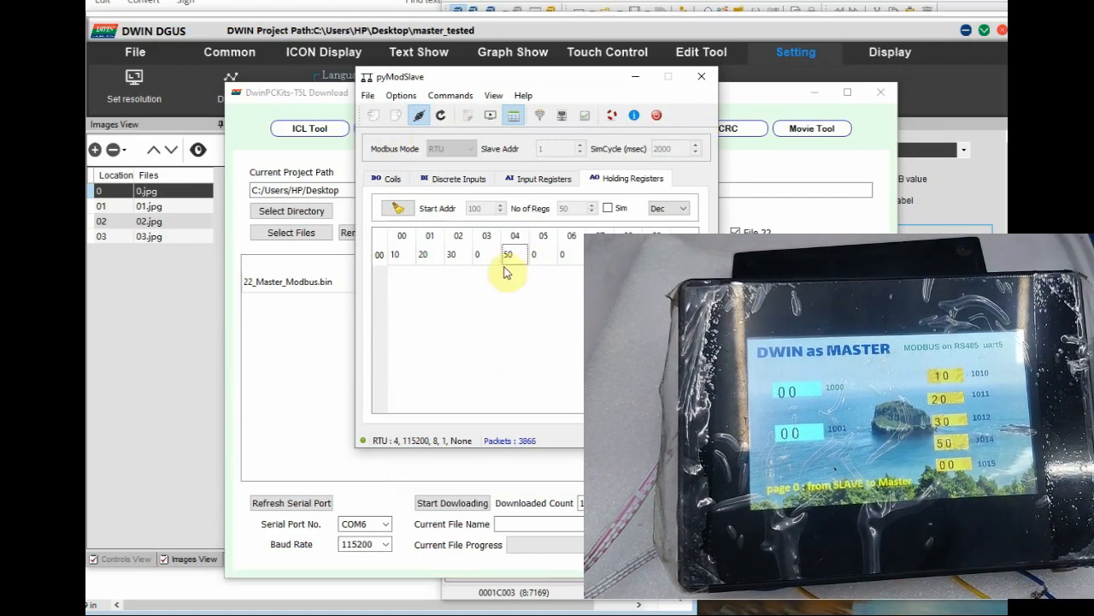
pyautogui.click(540, 255)
pyautogui.write('60')
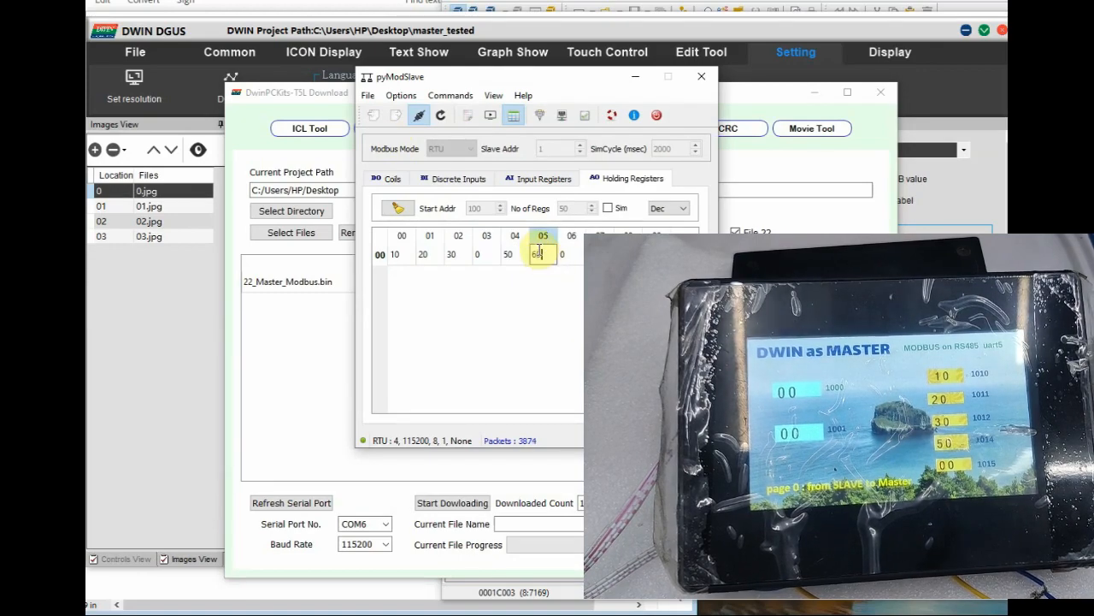
pyautogui.click(553, 308)
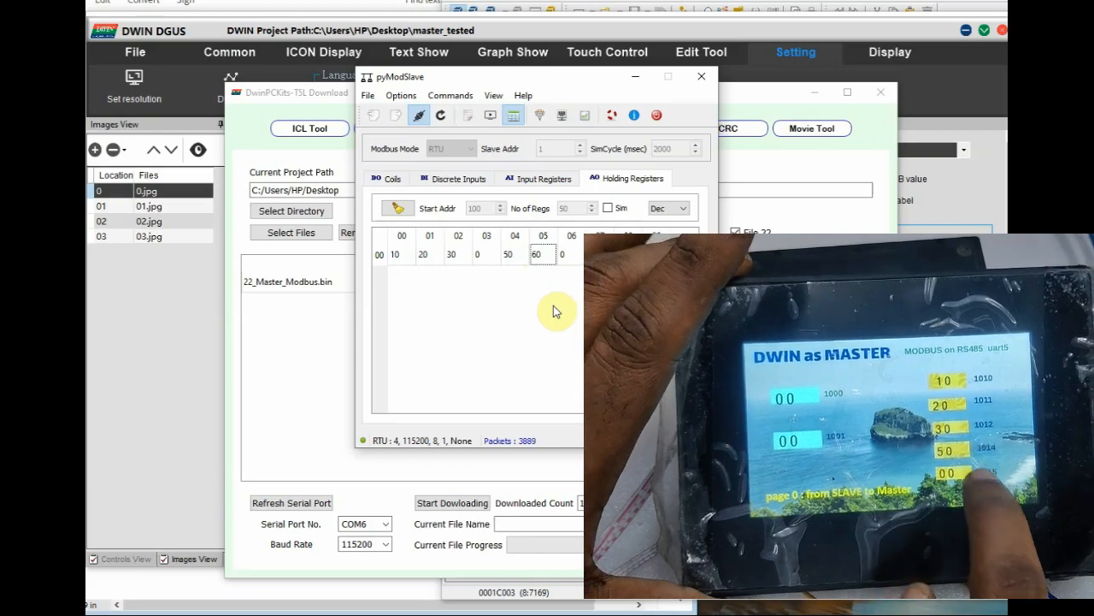
pyautogui.doubleClick(487, 254)
pyautogui.write('40')
pyautogui.click(454, 277)
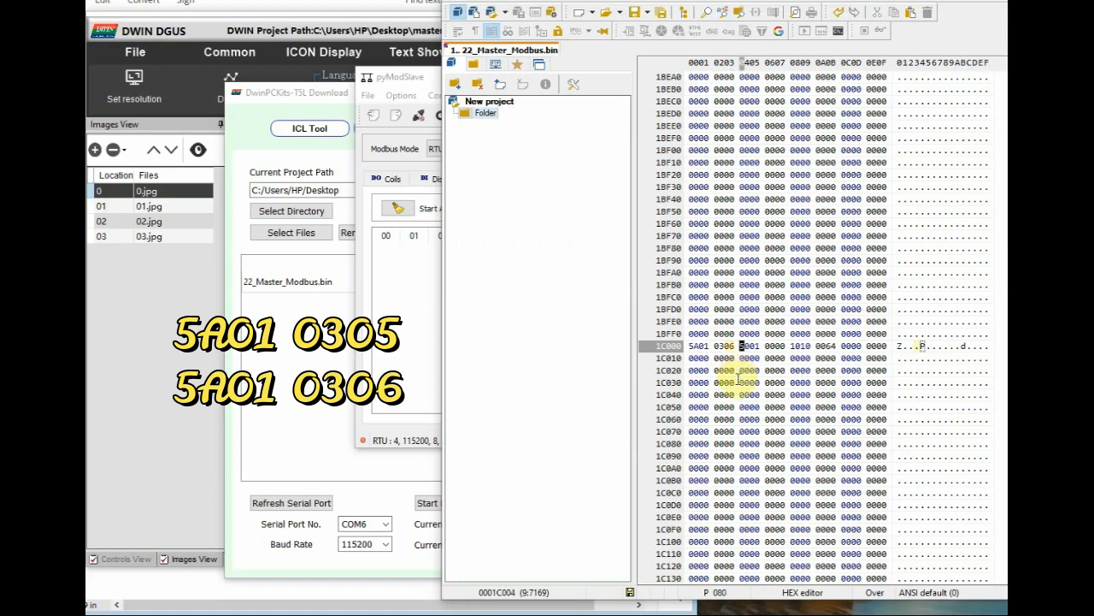
# Set the D3 data-length byte in row 1C000 of 22_Master_Modbus.bin to 06, making the word 0306
pyautogui.write('6')
pyautogui.moveTo(733, 346); pyautogui.dragTo(717, 346)
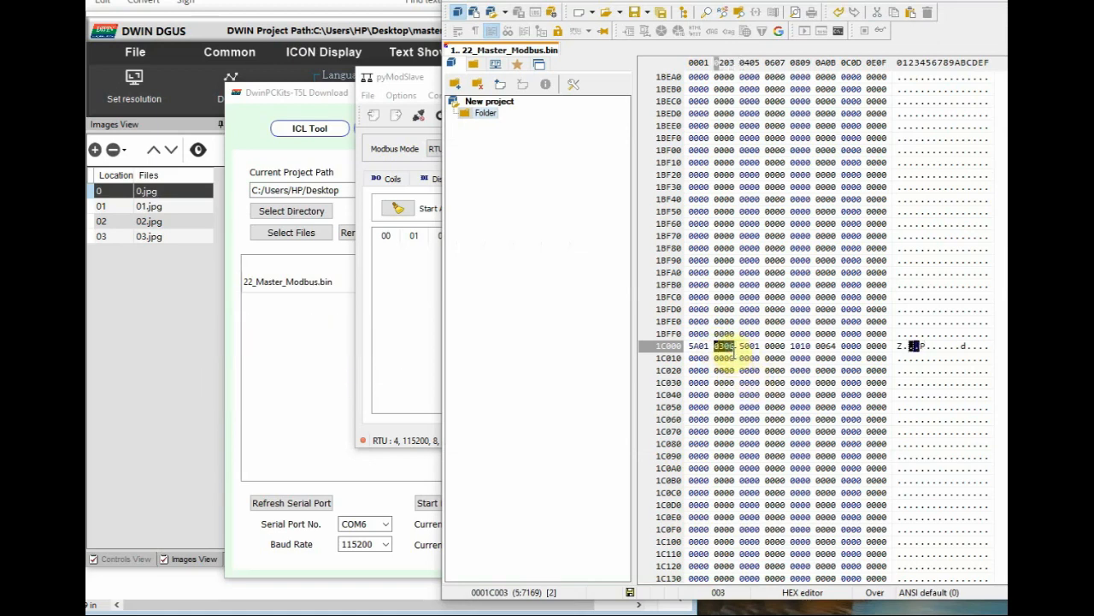
pyautogui.click(458, 2)
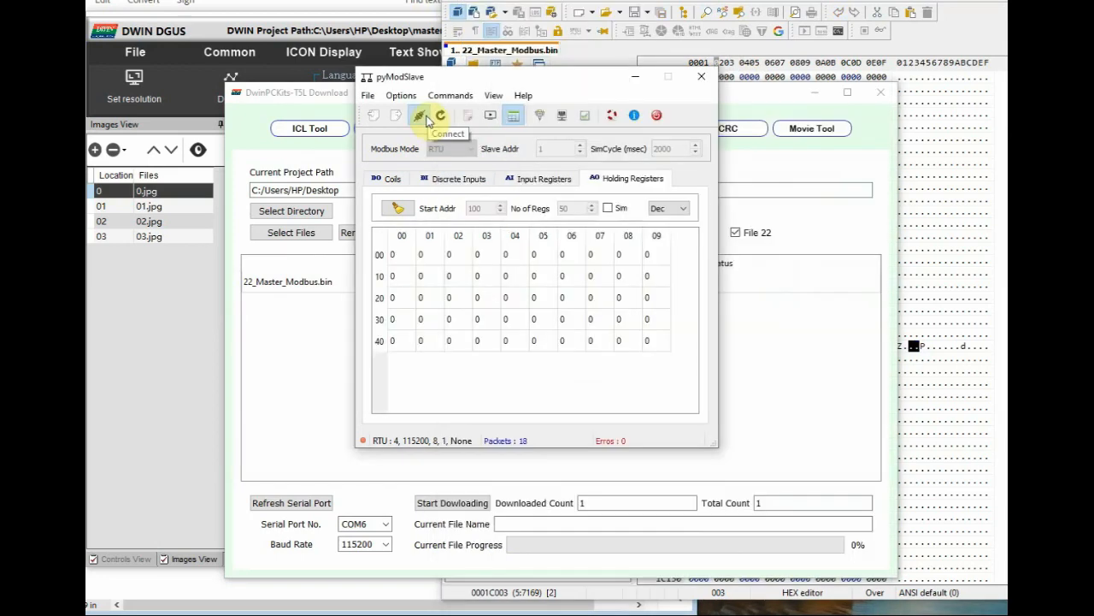
# Connect the RTU slave in pyModSlave and set holding registers 100 and 101 to 10 and 20
pyautogui.click(427, 118)
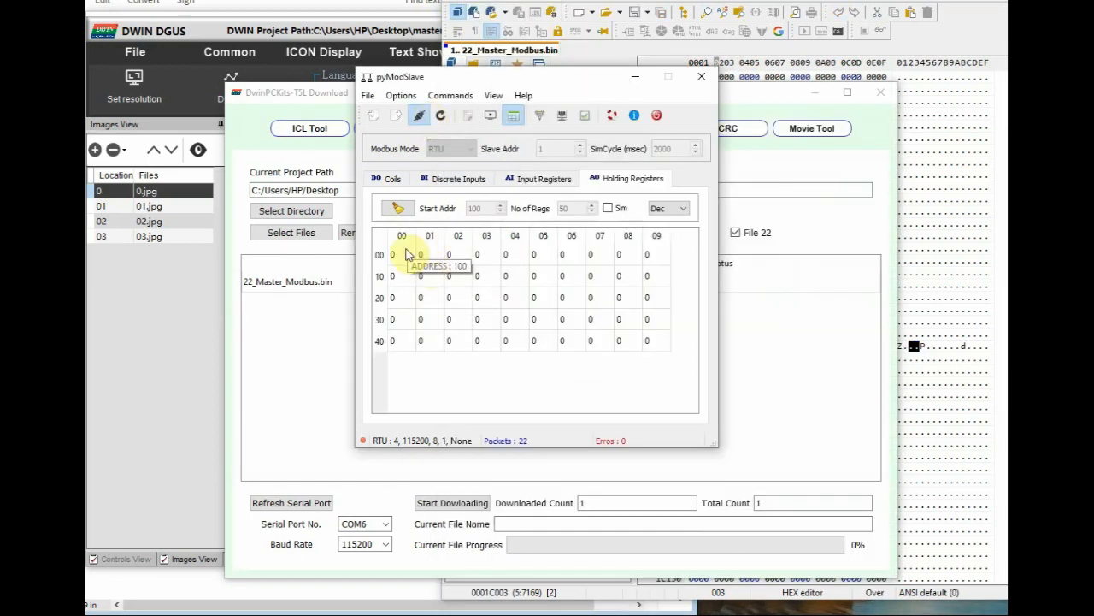
pyautogui.click(400, 256)
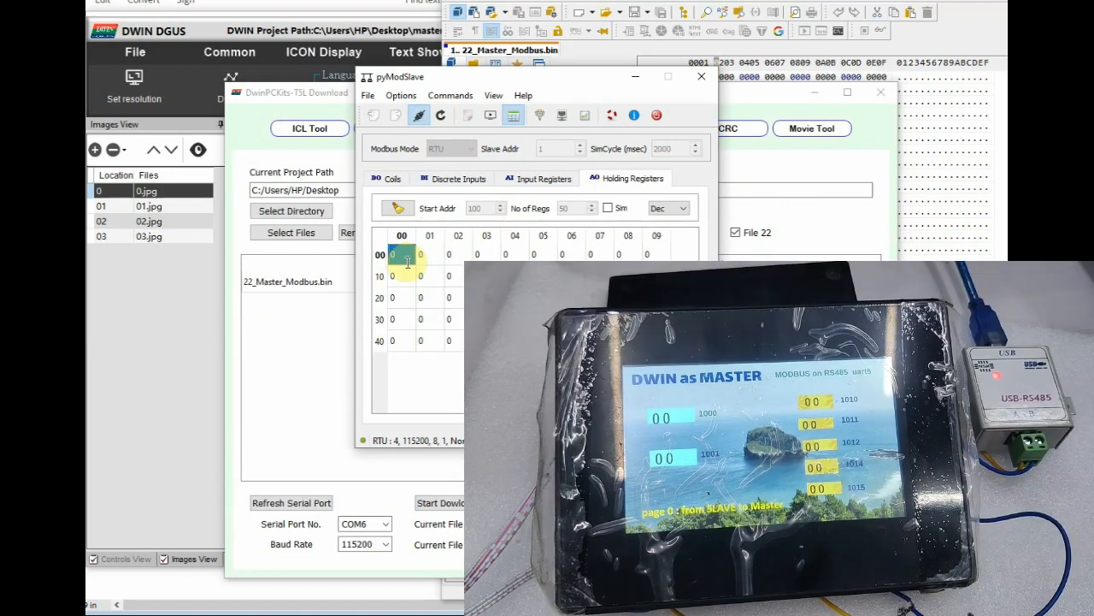
pyautogui.doubleClick(402, 256)
pyautogui.write('10')
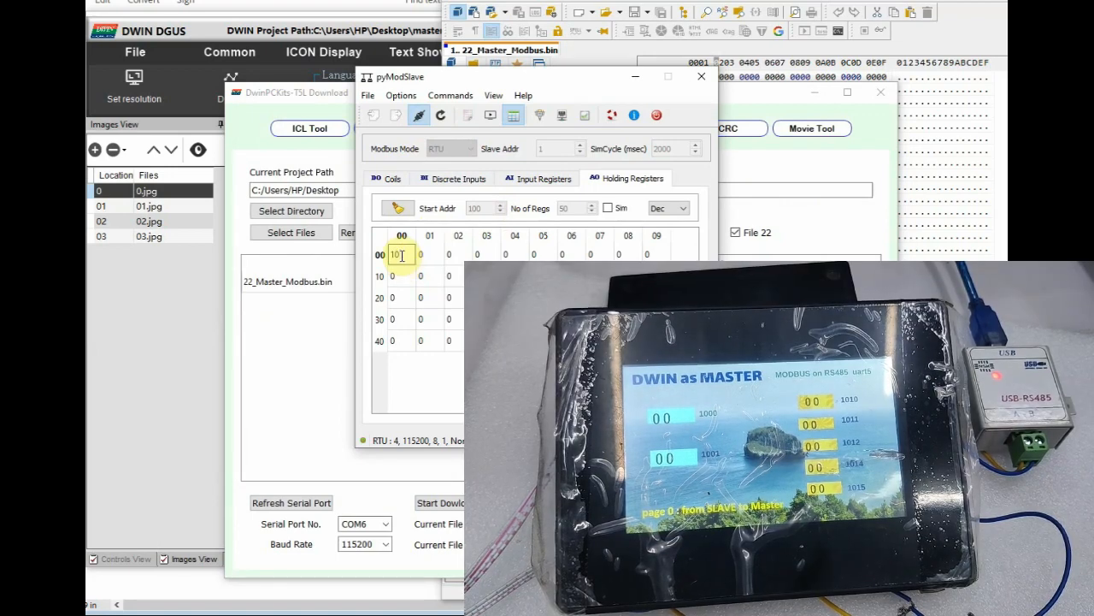
pyautogui.click(420, 256)
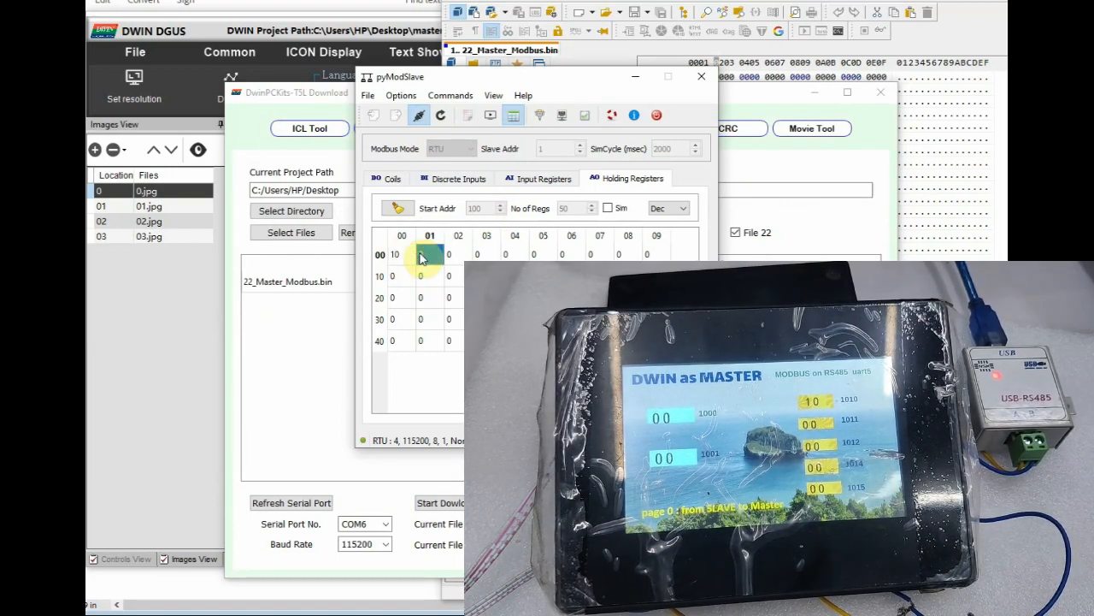
pyautogui.doubleClick(421, 255)
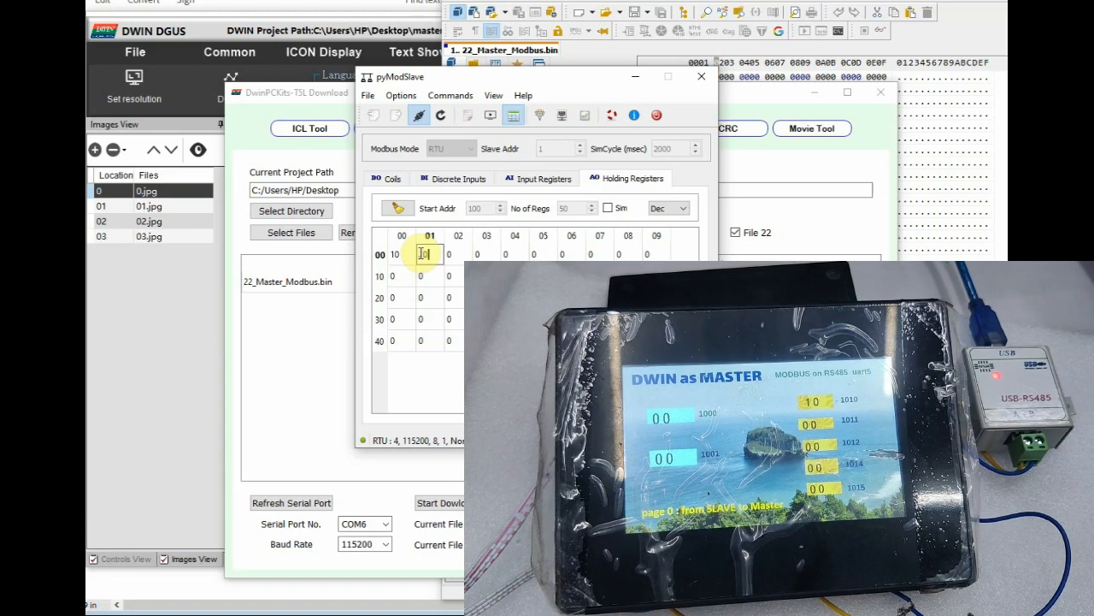
pyautogui.write('20')
# Set holding registers 102 and 103 of the connected slave to 30 and 40
pyautogui.click(456, 254)
pyautogui.doubleClick(456, 253)
pyautogui.write('30')
pyautogui.click(488, 251)
pyautogui.doubleClick(488, 252)
pyautogui.write('4')
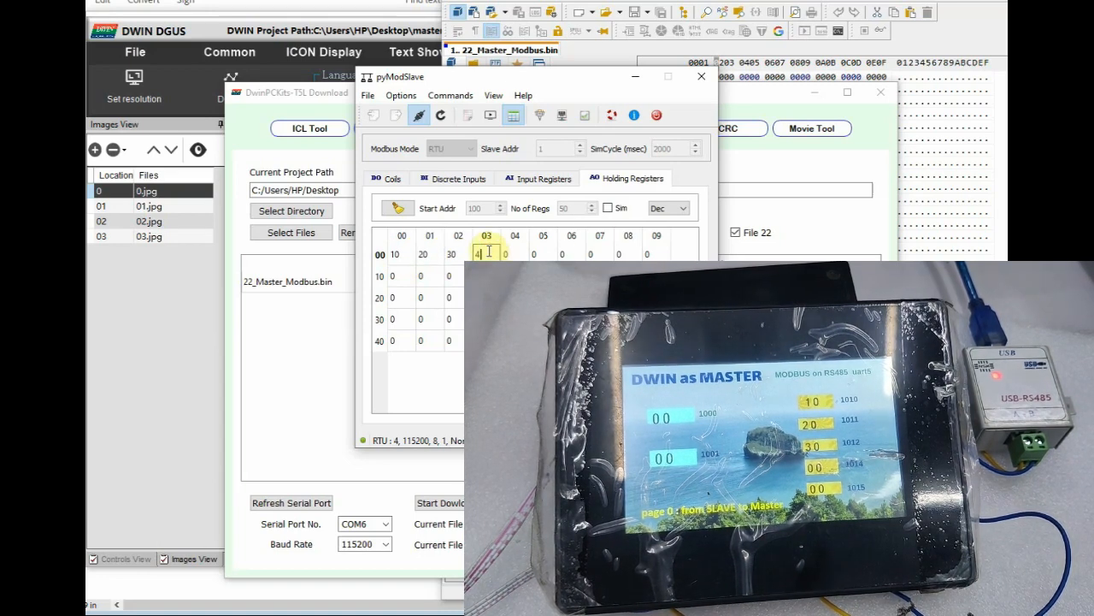
# Set holding registers 105 and 106 to 60 and 70, and register 104 to 66
pyautogui.click(504, 254)
pyautogui.doubleClick(505, 254)
pyautogui.write('50')
pyautogui.click(539, 255)
pyautogui.doubleClick(543, 254)
pyautogui.write('60')
pyautogui.click(562, 255)
pyautogui.click(564, 255)
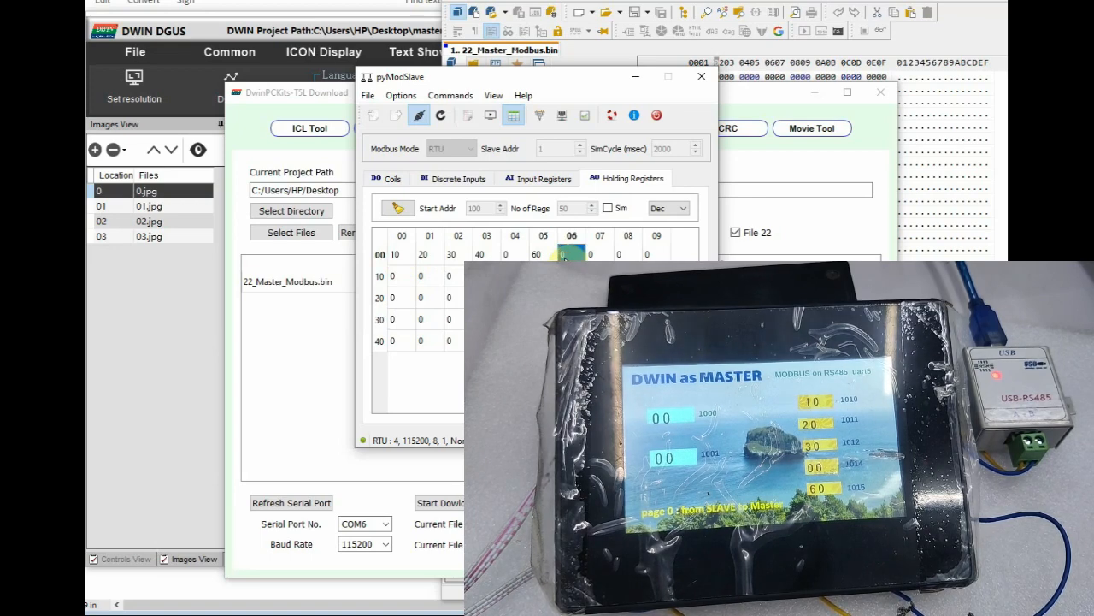
pyautogui.write('70')
pyautogui.click(562, 320)
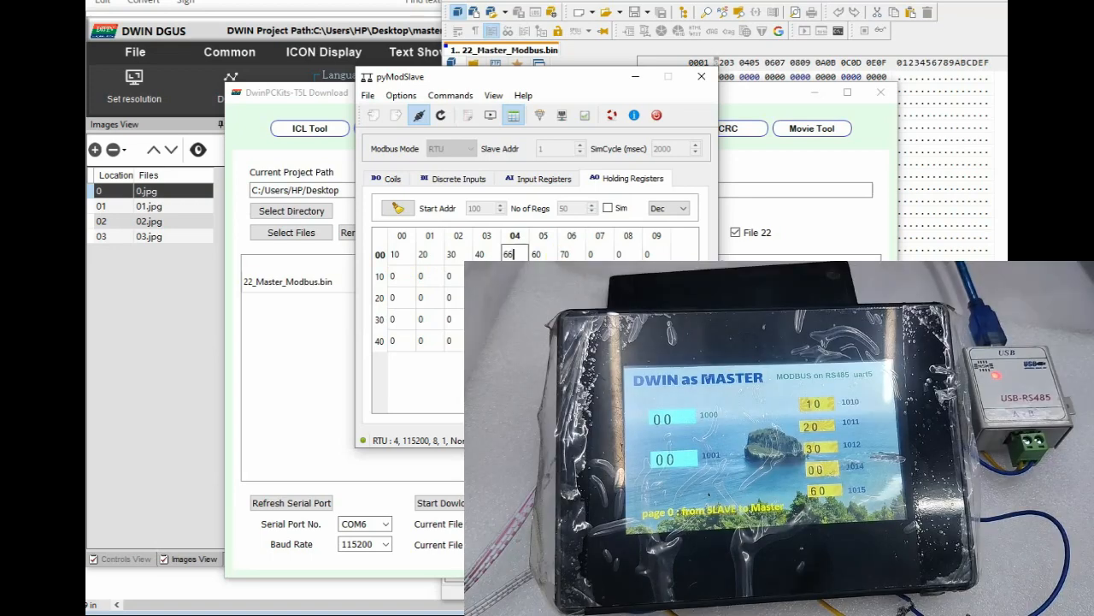
pyautogui.click(515, 319)
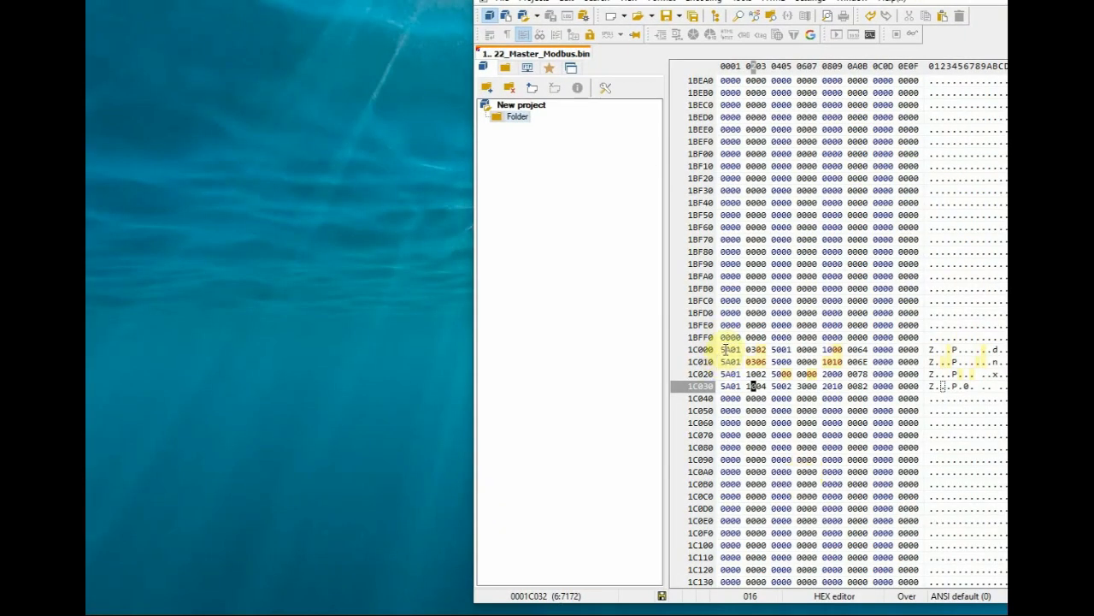
# Review the four Modbus instruction rows 1C000 to 1C030 in 22_Master_Modbus.bin, checking command, length, mode, VP and slave address
pyautogui.moveTo(723, 348); pyautogui.dragTo(877, 346)
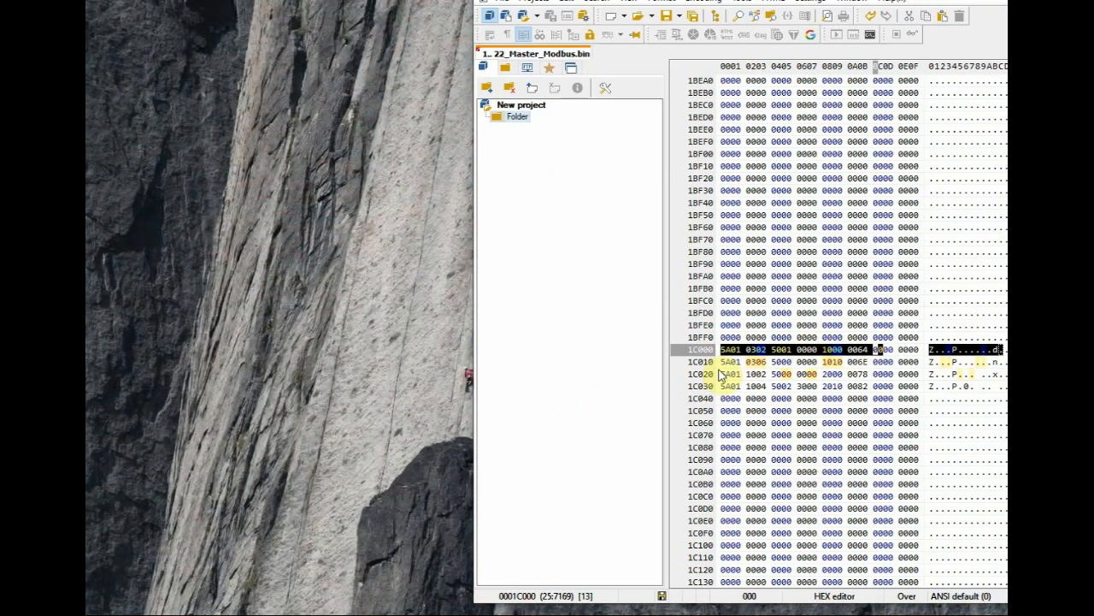
pyautogui.moveTo(721, 361); pyautogui.dragTo(868, 362)
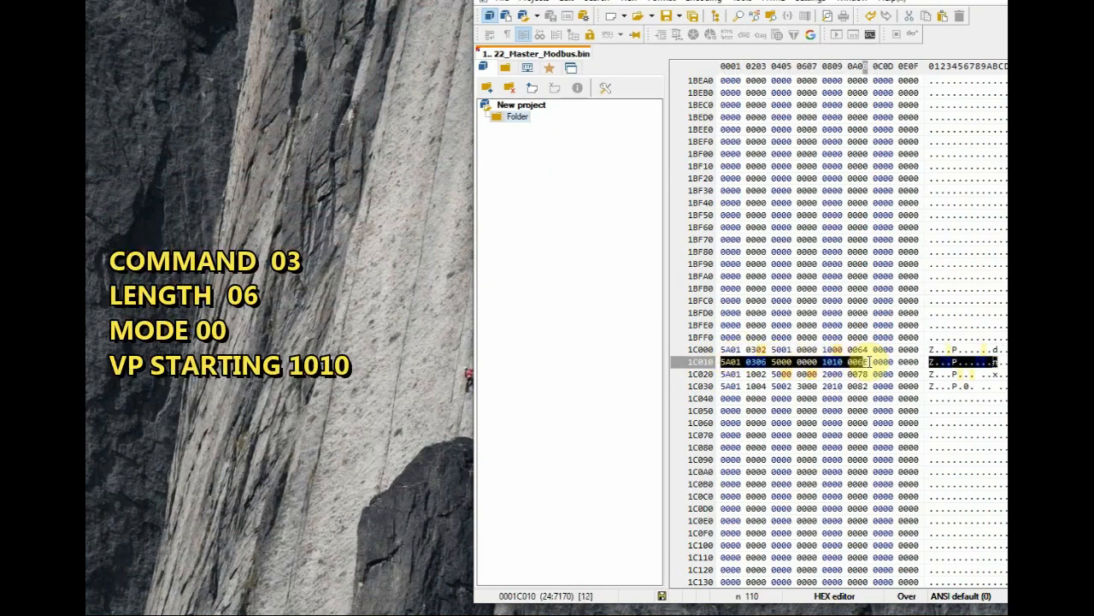
pyautogui.click(723, 375)
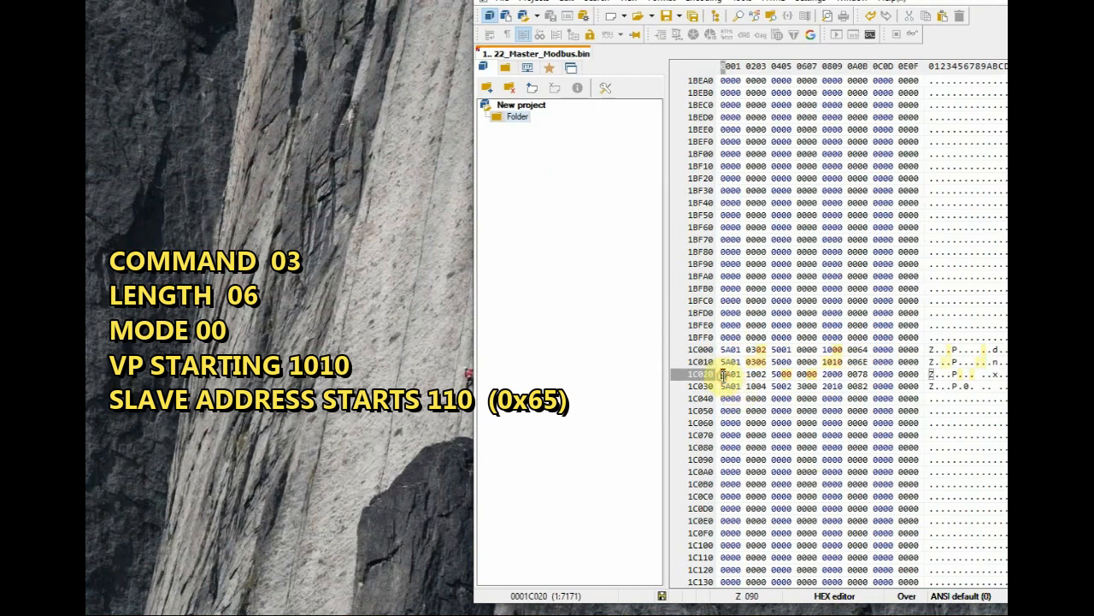
pyautogui.moveTo(723, 375); pyautogui.dragTo(868, 378)
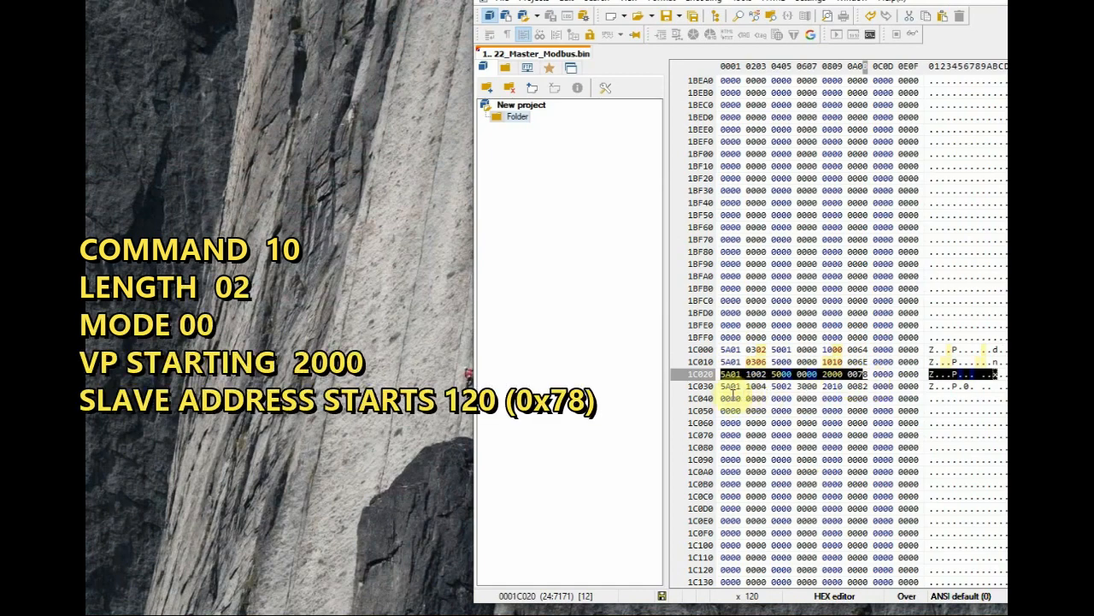
pyautogui.moveTo(725, 389); pyautogui.dragTo(868, 386)
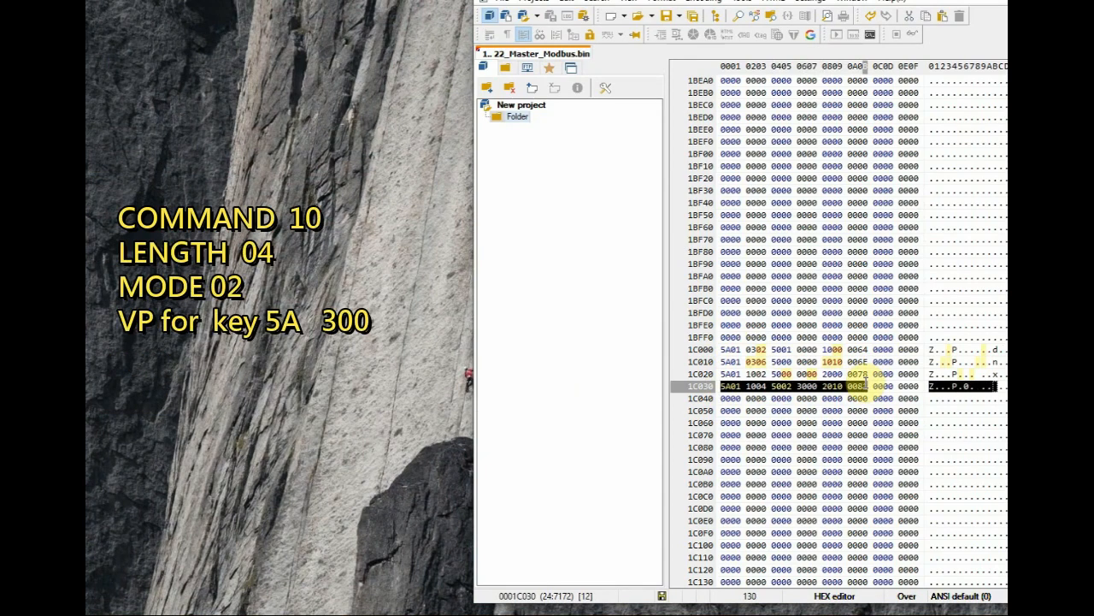
# Save 22_Master_Modbus.bin and download it to the display with T5L Download through serial port COM6
pyautogui.click(505, 3)
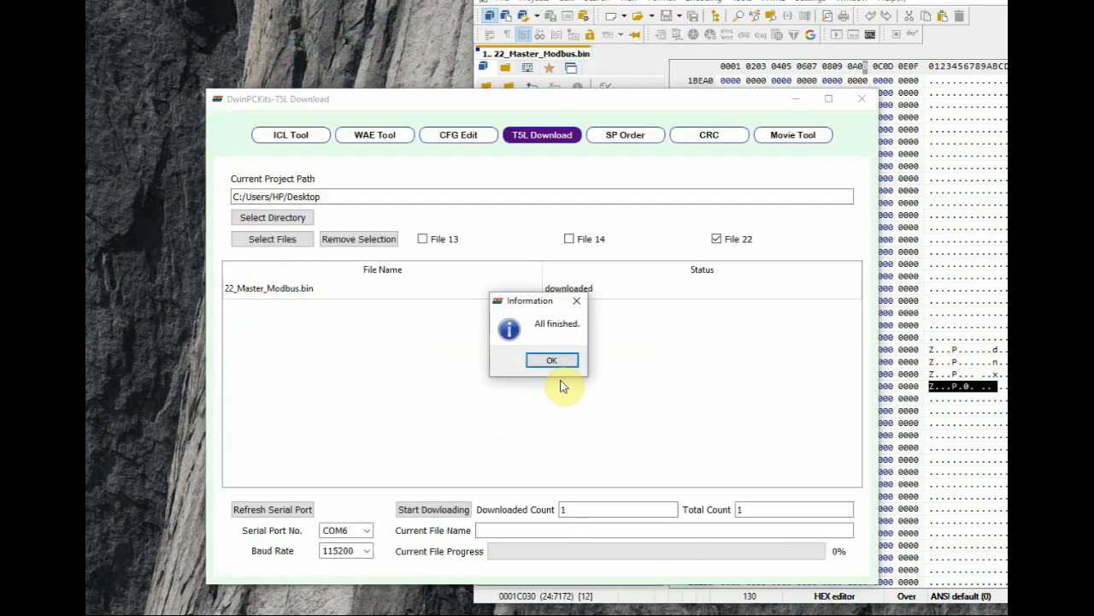
pyautogui.click(551, 360)
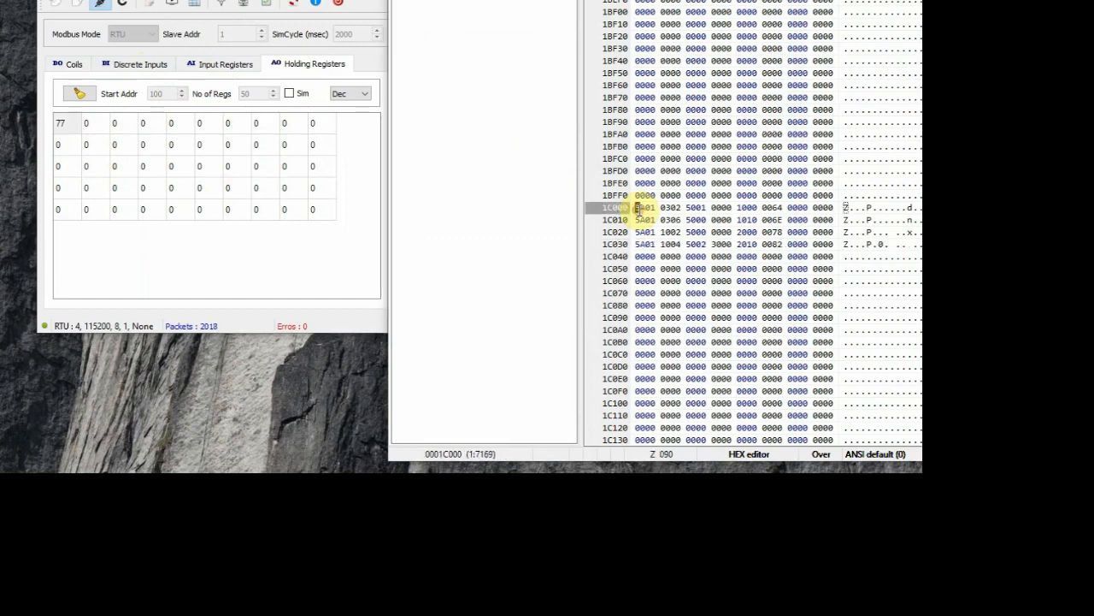
# Check the row 1C000 read instruction in the bin file and set pyModSlave holding register 100 to 33
pyautogui.moveTo(637, 208); pyautogui.dragTo(838, 210)
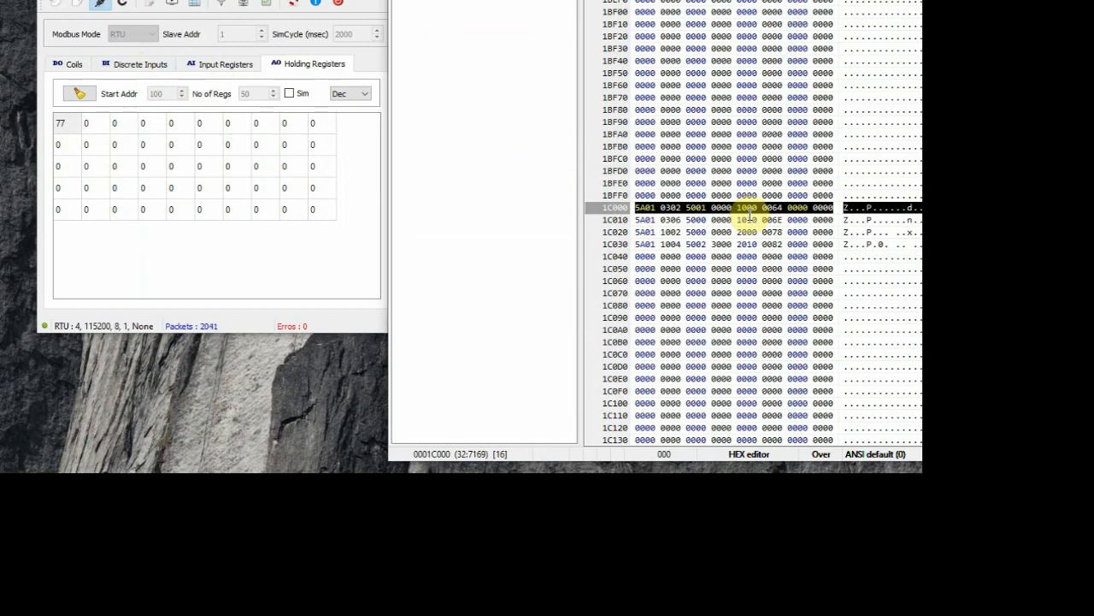
pyautogui.click(62, 125)
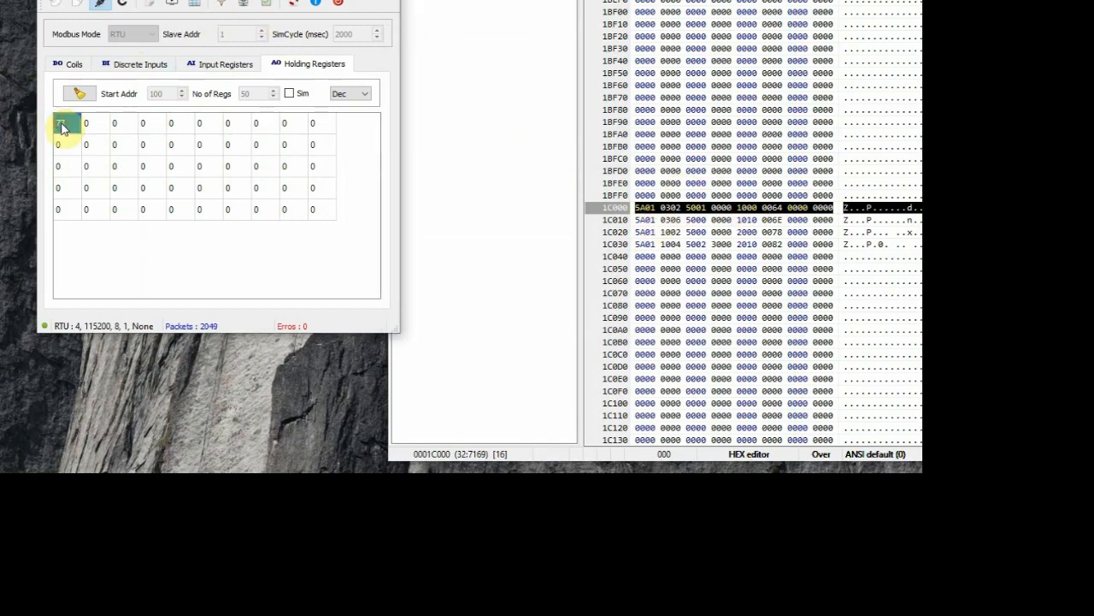
pyautogui.write('33')
pyautogui.click(90, 209)
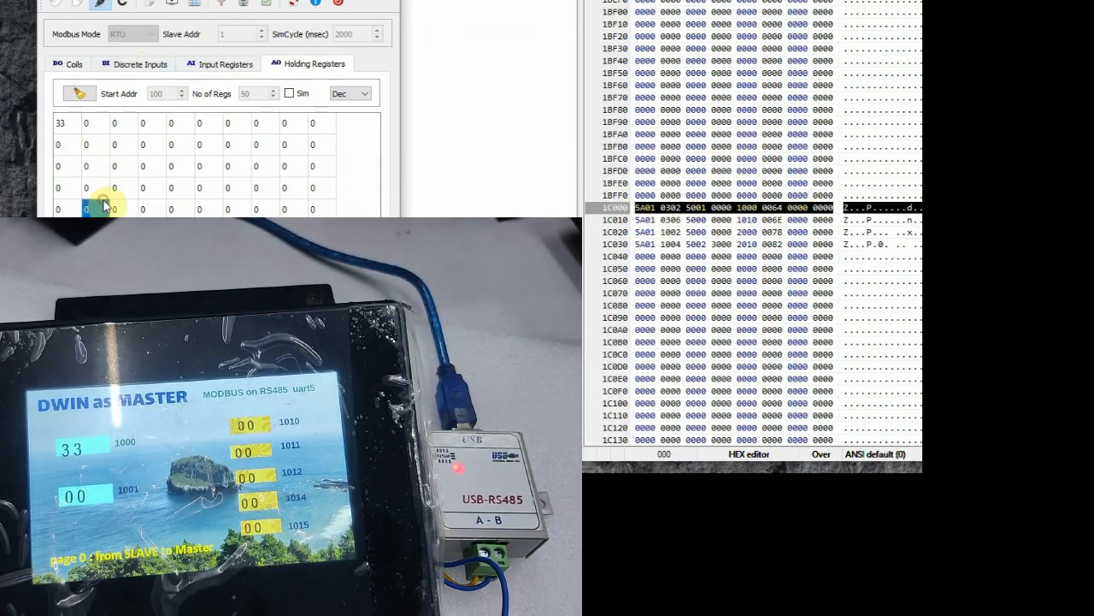
pyautogui.click(69, 125)
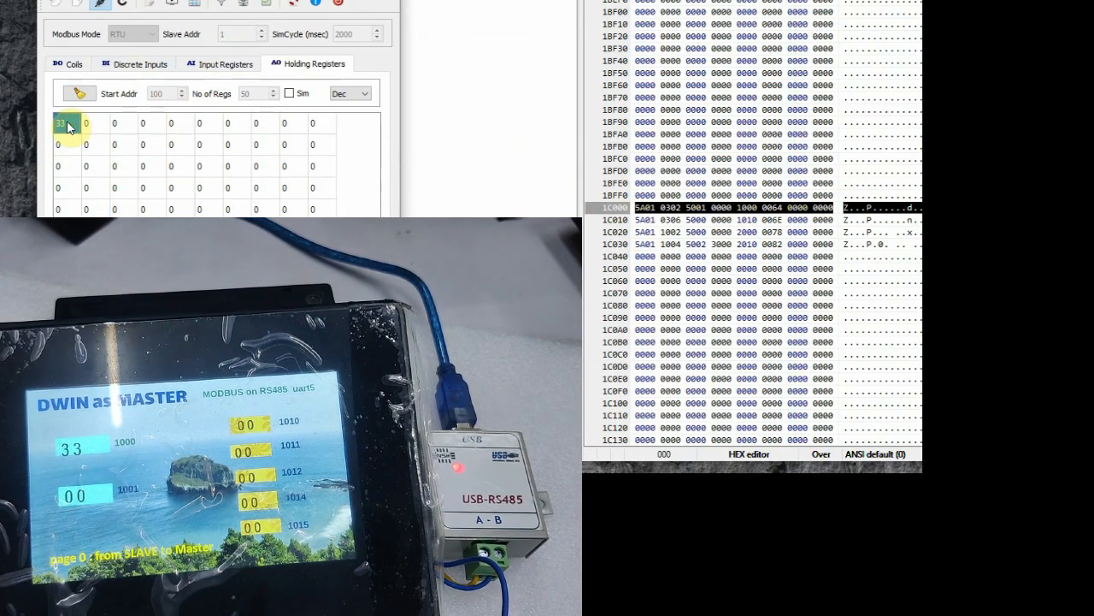
# Set holding register 101 to 55 and compare it with the instructions in rows 1C010 and 1C000
pyautogui.click(755, 224)
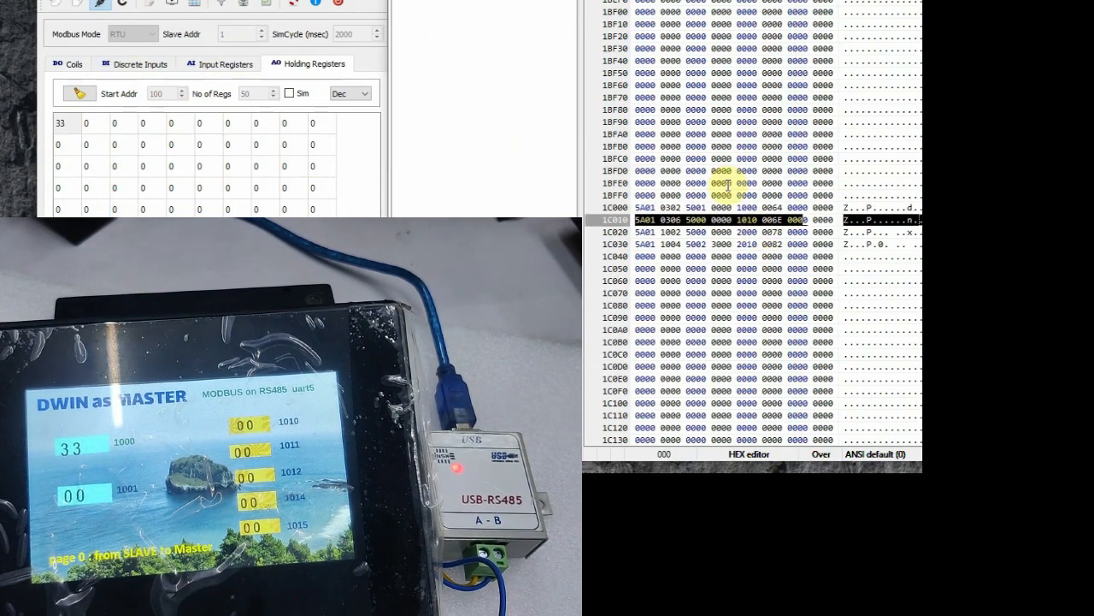
pyautogui.click(86, 122)
pyautogui.write('55')
pyautogui.press('Return')
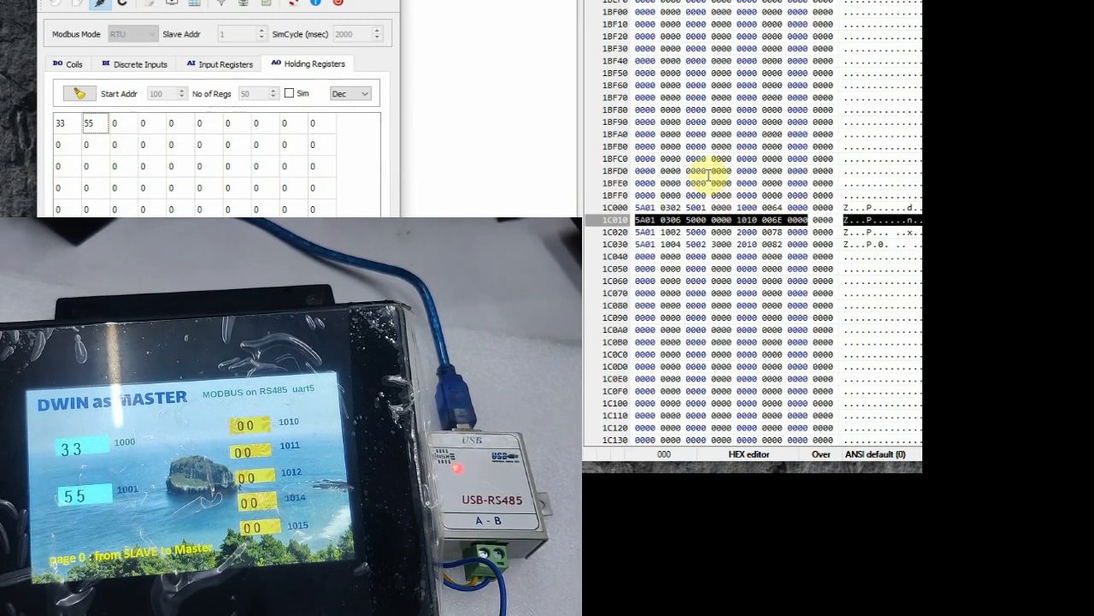
pyautogui.click(638, 208)
pyautogui.moveTo(637, 207); pyautogui.dragTo(819, 208)
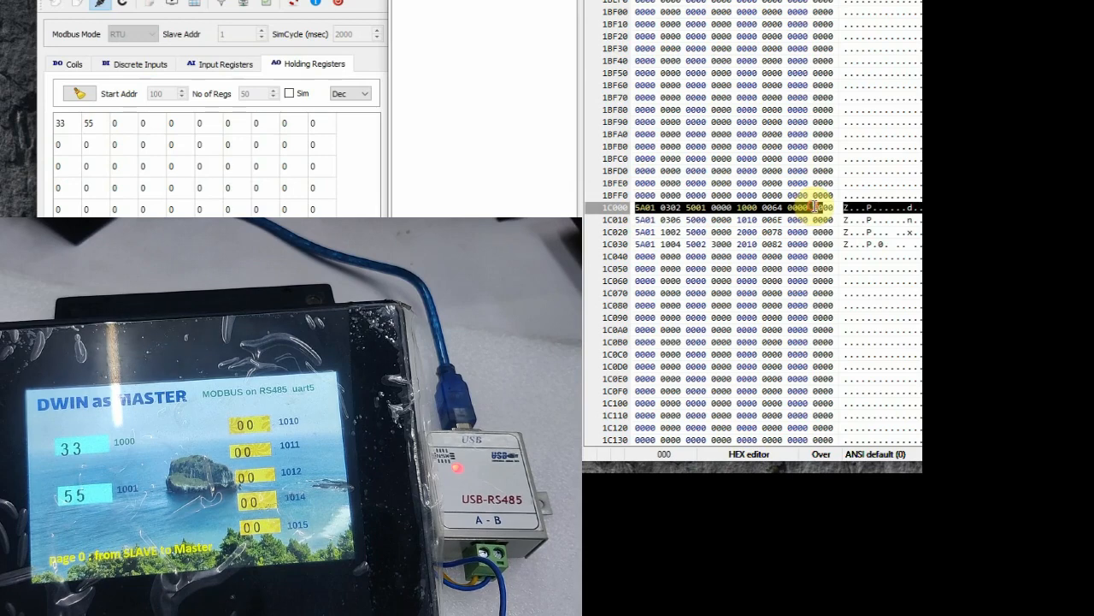
# Check the row 1C010 read instruction in the bin file, and set holding register 110 to 10 and 111 to 20
pyautogui.click(65, 123)
pyautogui.click(94, 127)
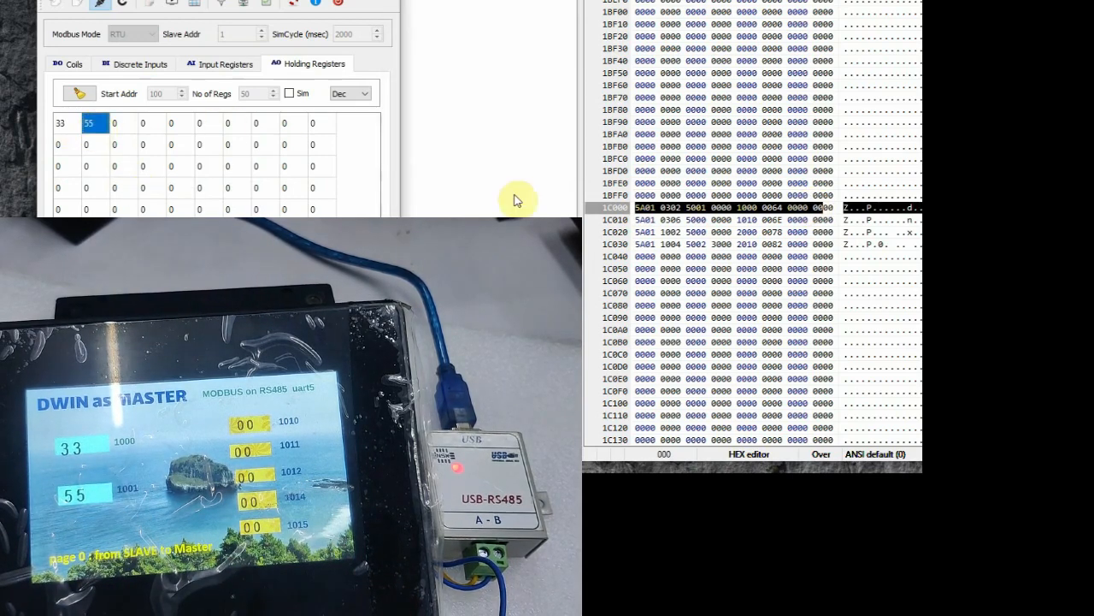
pyautogui.moveTo(634, 219); pyautogui.dragTo(805, 219)
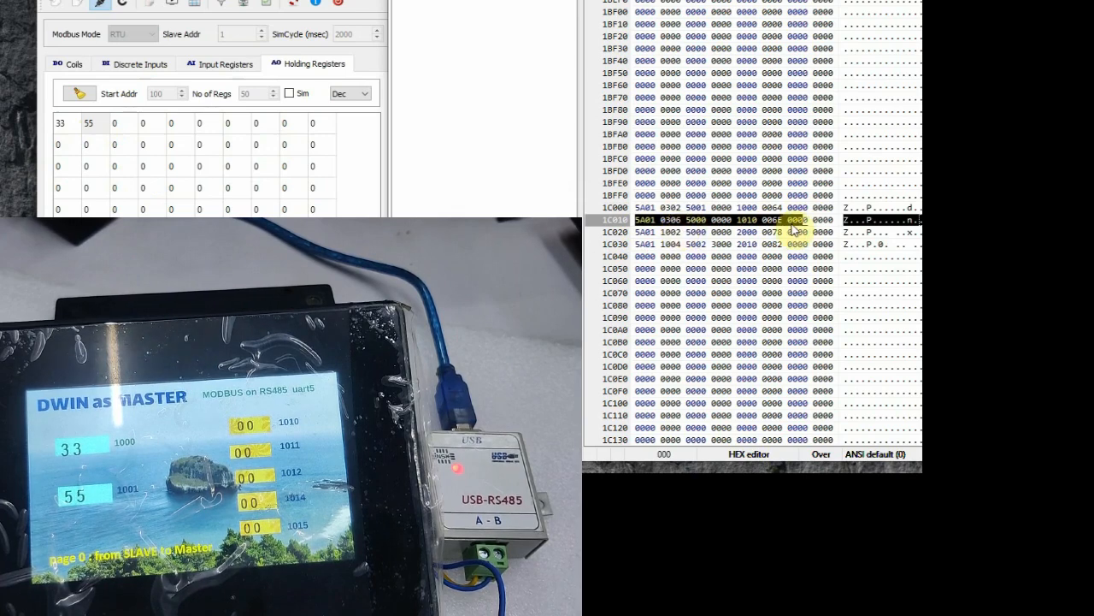
pyautogui.click(61, 149)
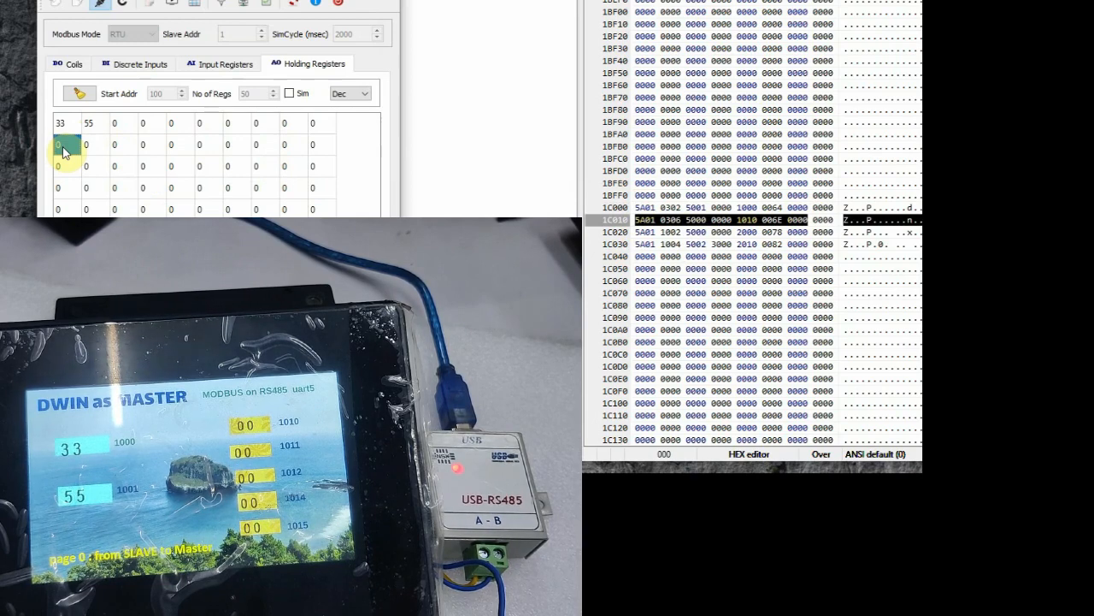
pyautogui.write('10')
pyautogui.click(104, 151)
pyautogui.write('20')
pyautogui.click(116, 152)
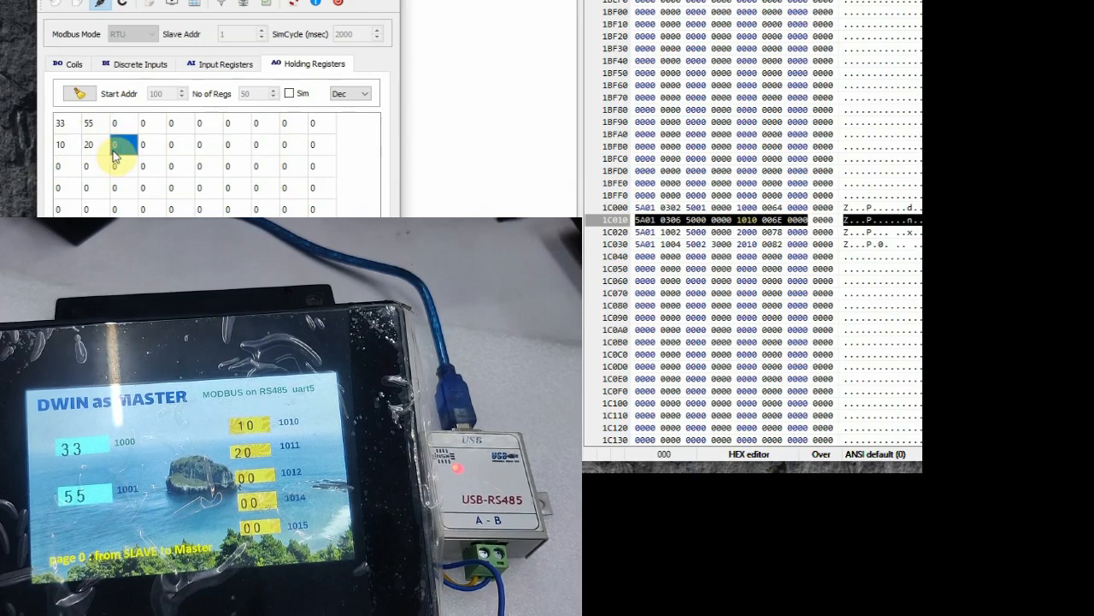
# Enter 40, 50 and 60 in holding registers 113, 114 and 115
pyautogui.write('3')
pyautogui.click(146, 149)
pyautogui.write('40')
pyautogui.click(174, 145)
pyautogui.write('10')
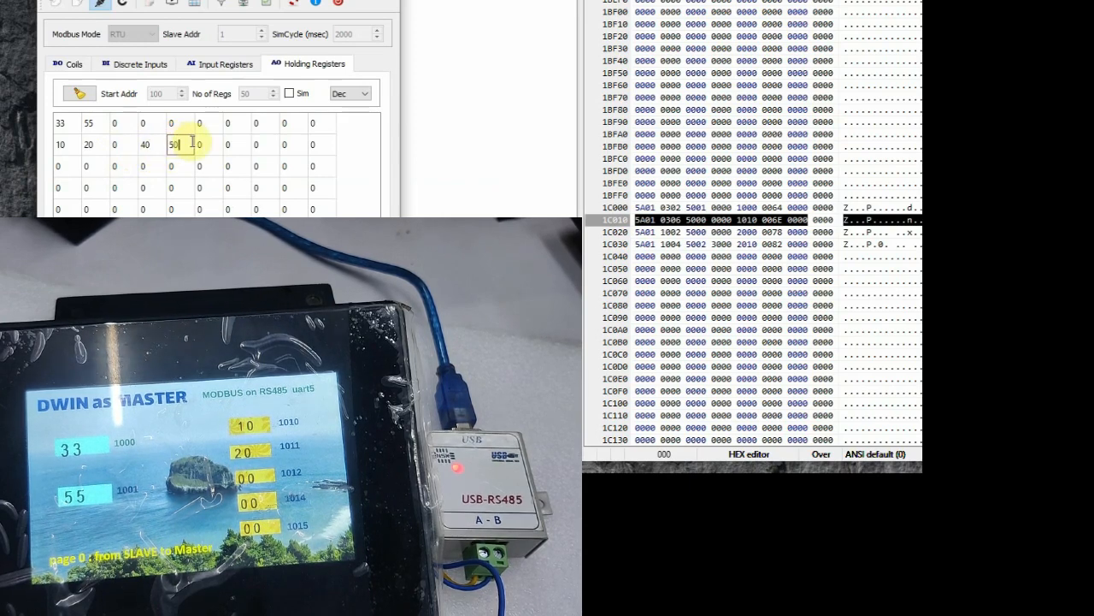
pyautogui.click(208, 150)
pyautogui.write('60')
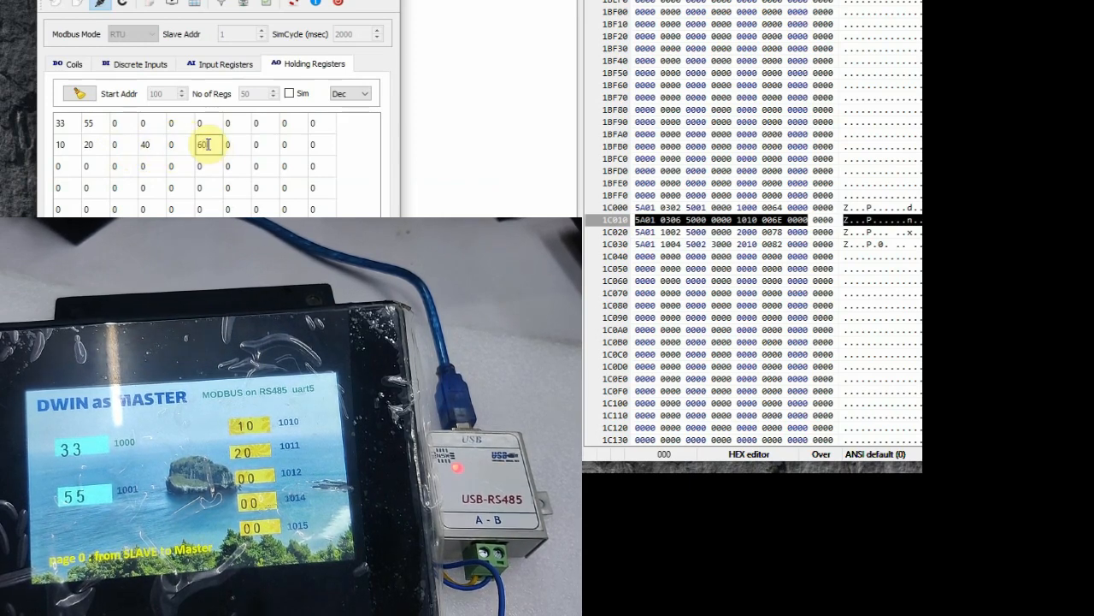
pyautogui.click(234, 147)
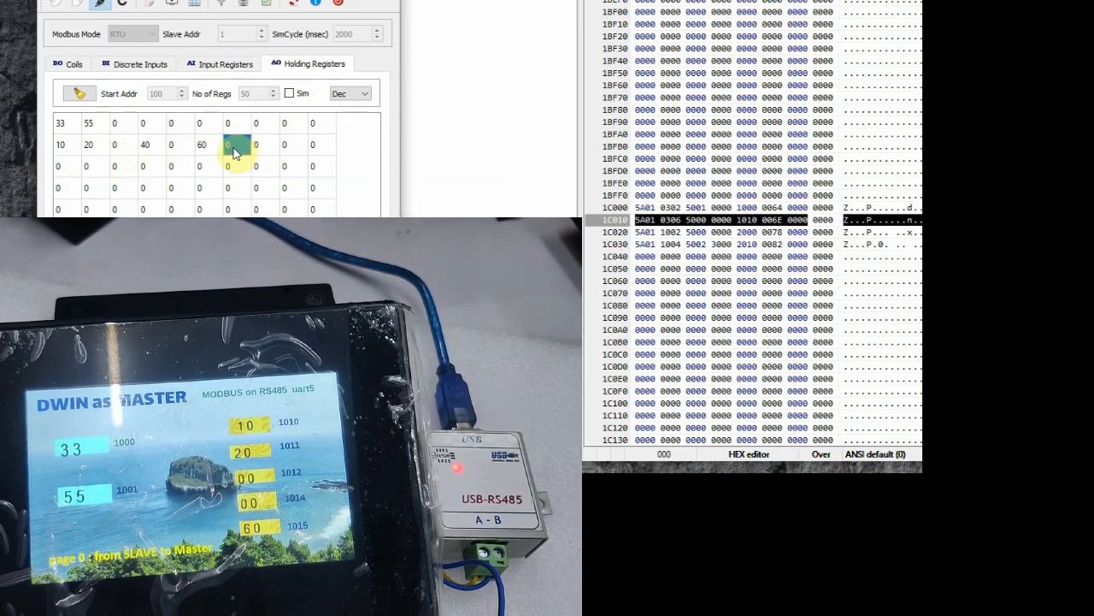
# Set holding register 112 to 33 and holding register 114 to 44
pyautogui.click(118, 145)
pyautogui.write('33')
pyautogui.click(175, 150)
pyautogui.write('44')
pyautogui.click(244, 164)
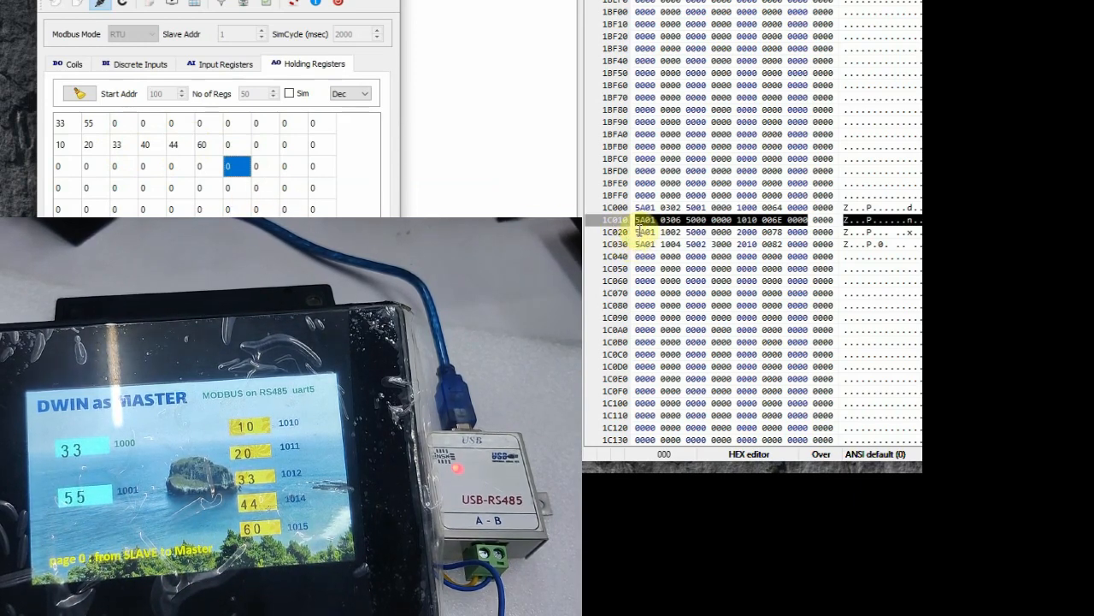
# Compare the row 1C020 write instruction, including its mode and VP 2000, with holding registers 120 and 121
pyautogui.moveTo(636, 232); pyautogui.dragTo(832, 240)
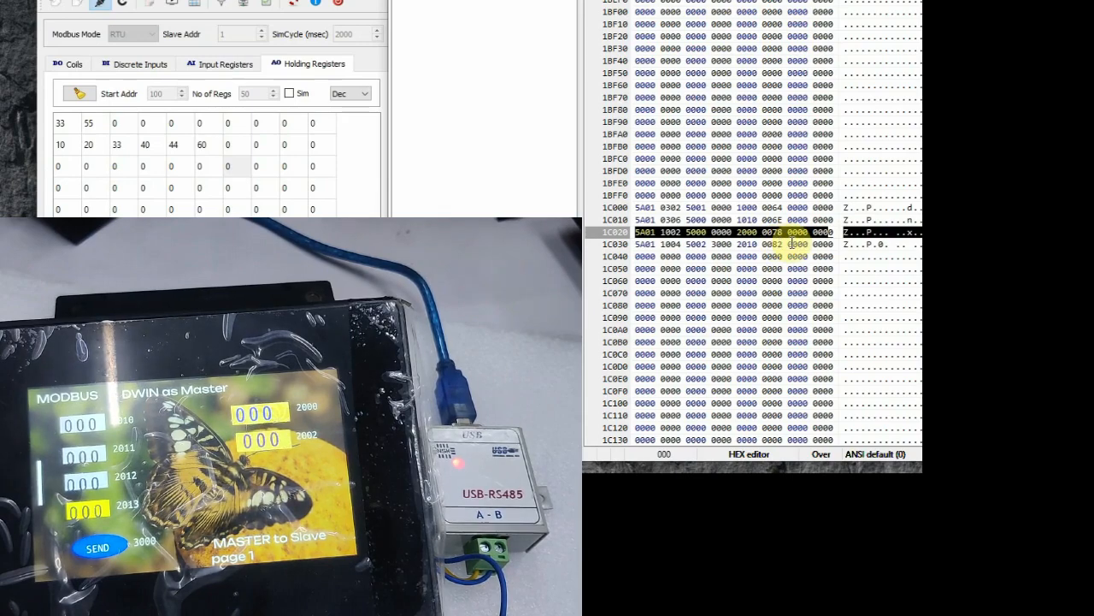
pyautogui.click(90, 171)
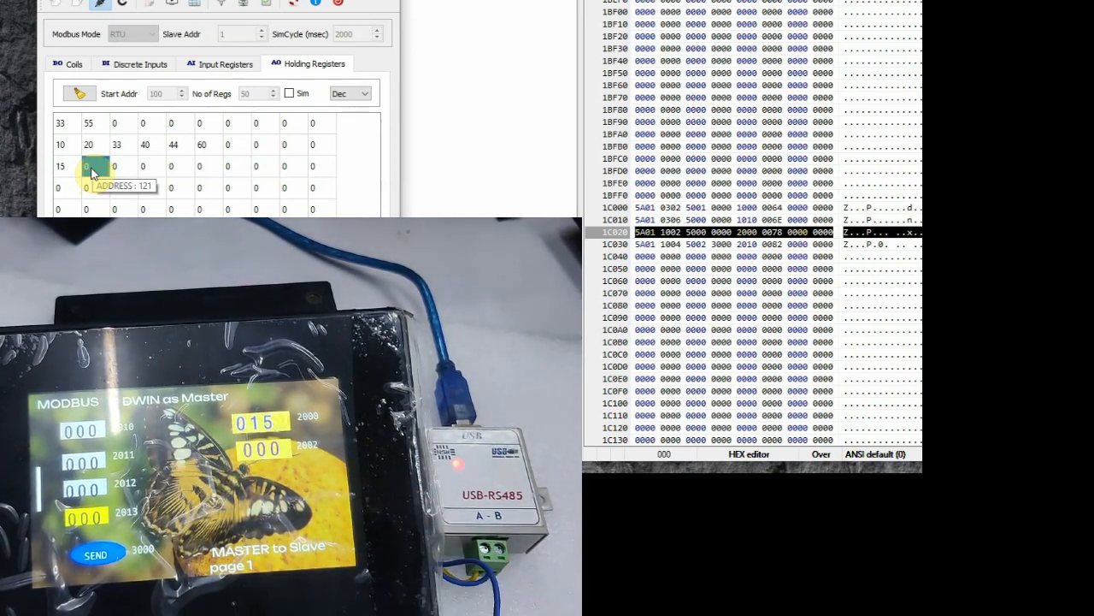
pyautogui.click(69, 171)
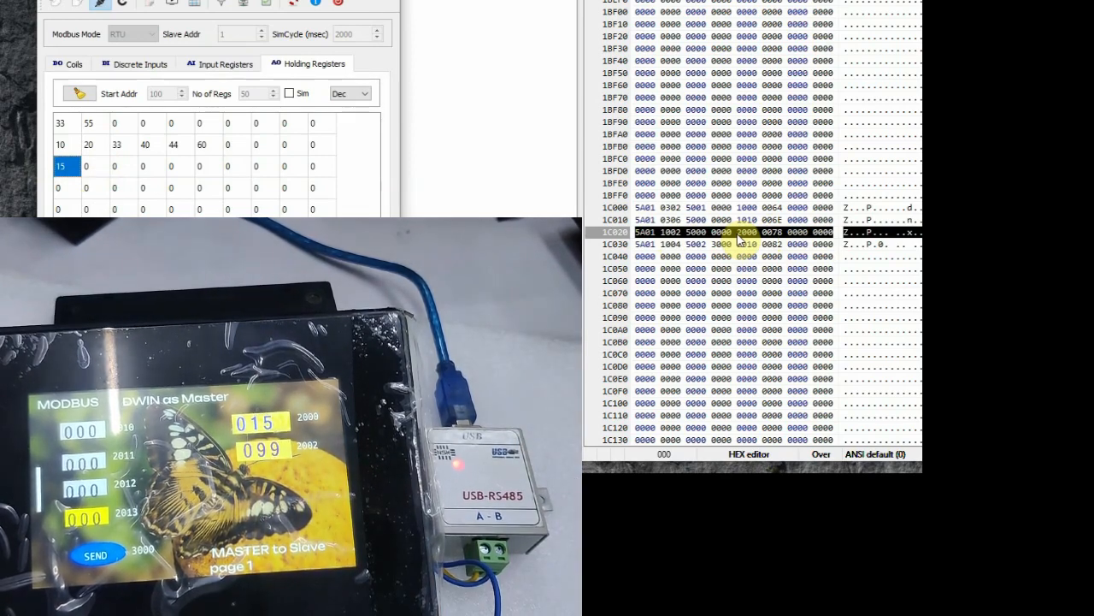
pyautogui.click(677, 237)
pyautogui.click(677, 233)
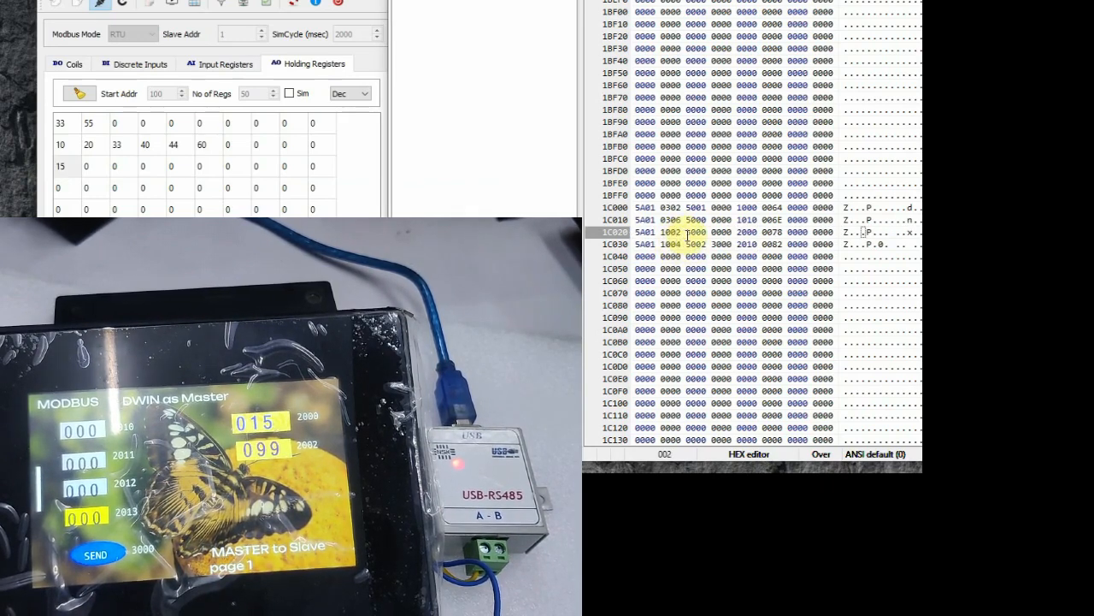
# Compare the row 1C030 write instruction with the values received in holding registers 130 to 133
pyautogui.moveTo(639, 246); pyautogui.dragTo(831, 246)
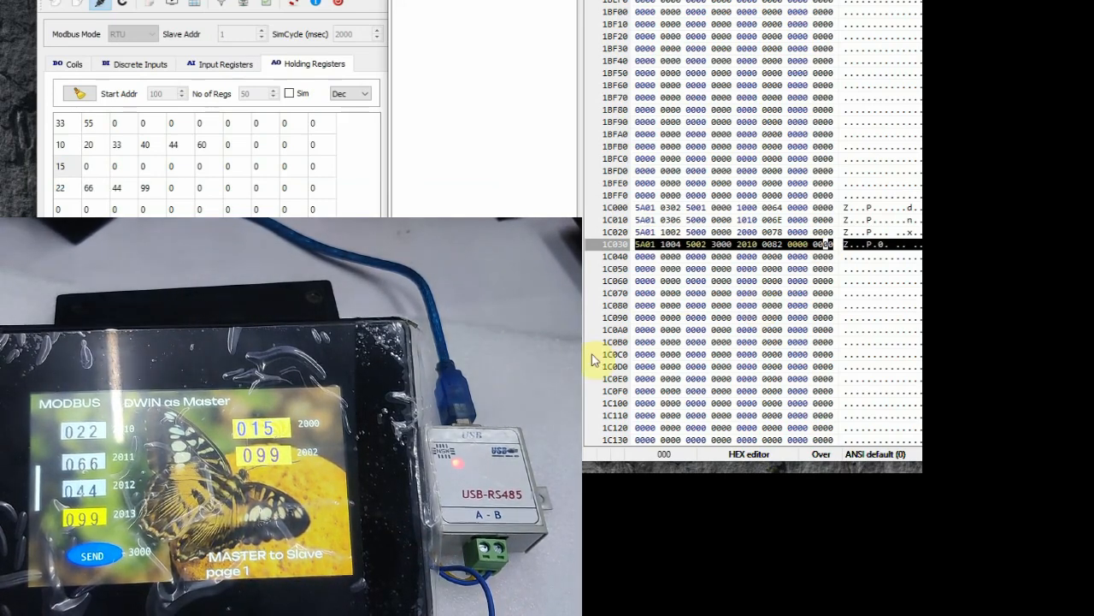
pyautogui.click(73, 192)
pyautogui.click(98, 189)
pyautogui.click(120, 188)
pyautogui.click(145, 189)
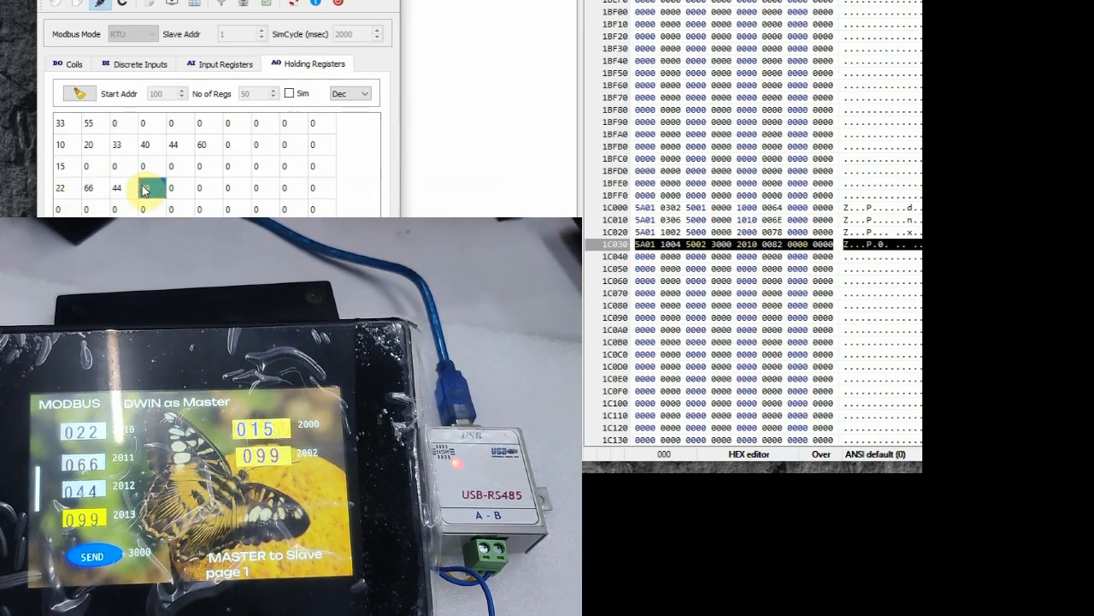